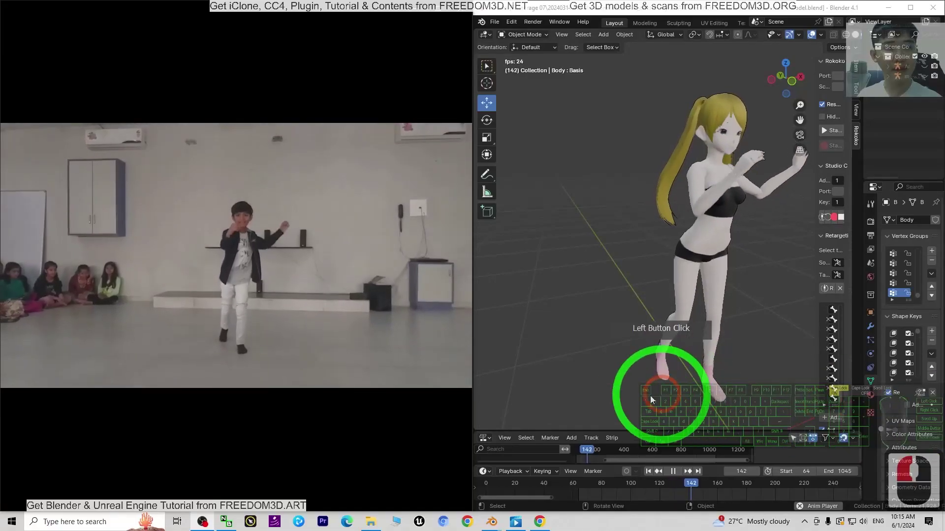
# - Compare the source dance video with the animated character's motion by watching both play side by side
pyautogui.moveTo(327, 415)
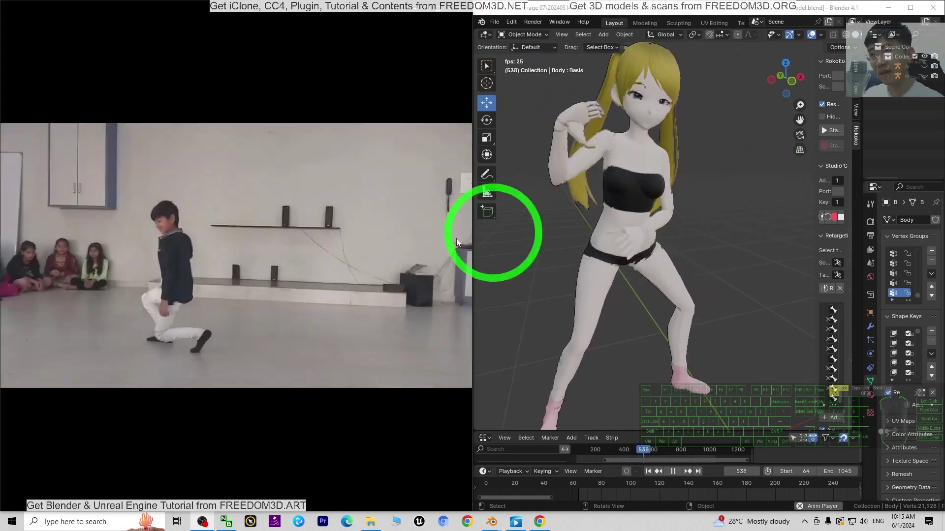
pyautogui.moveTo(382, 262)
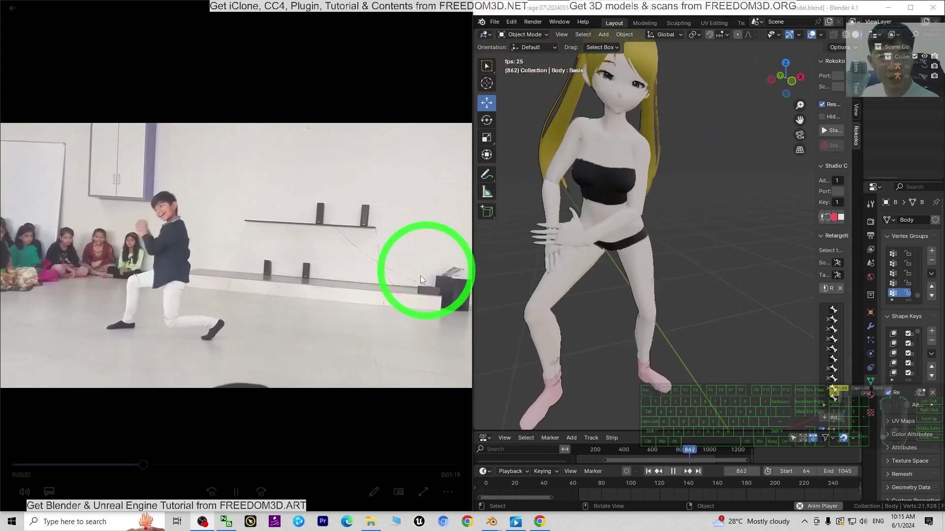
pyautogui.moveTo(249, 342)
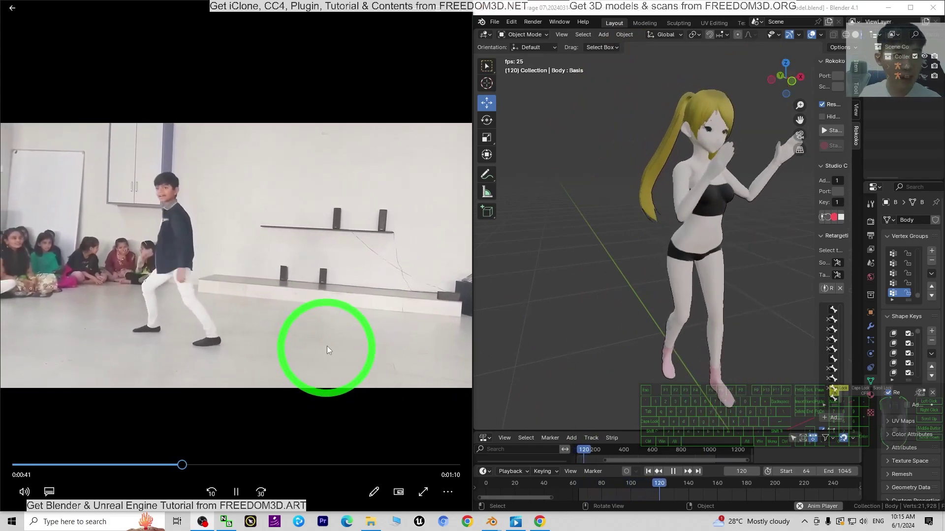
pyautogui.click(237, 494)
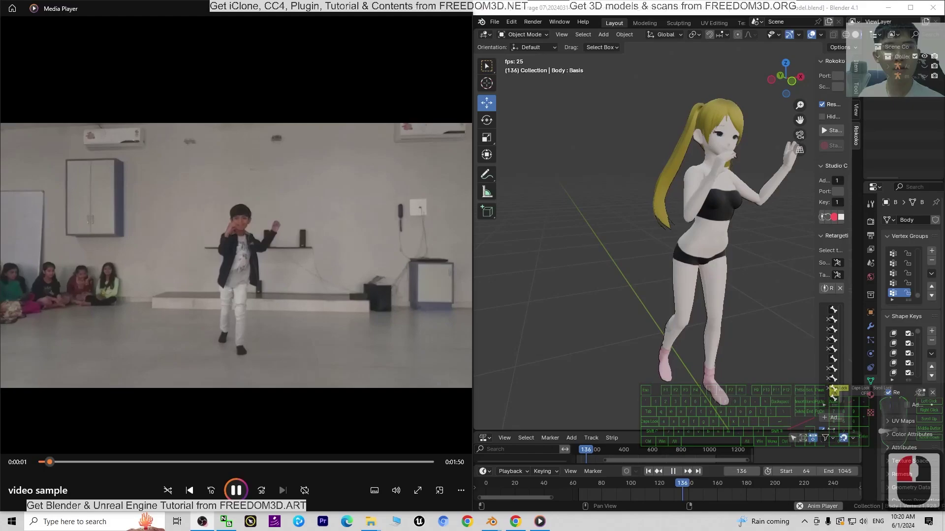
pyautogui.click(547, 158)
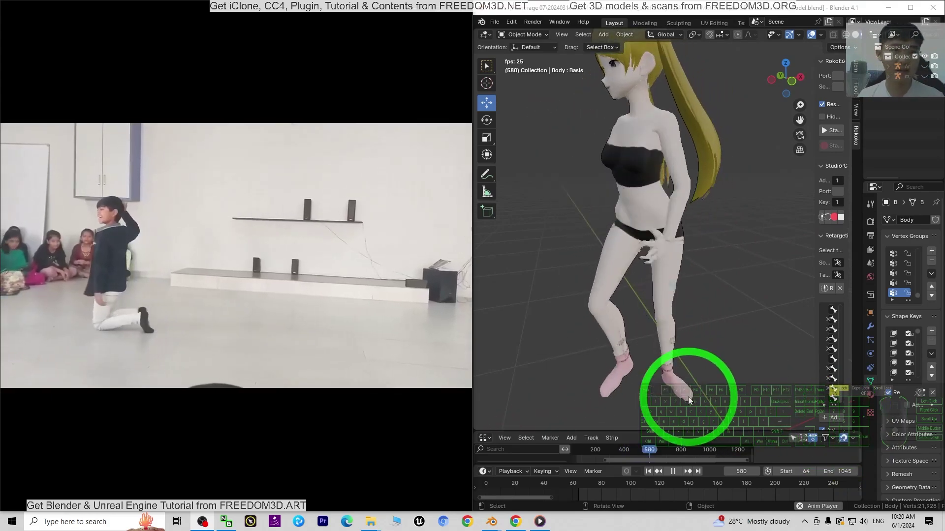
pyautogui.moveTo(429, 426)
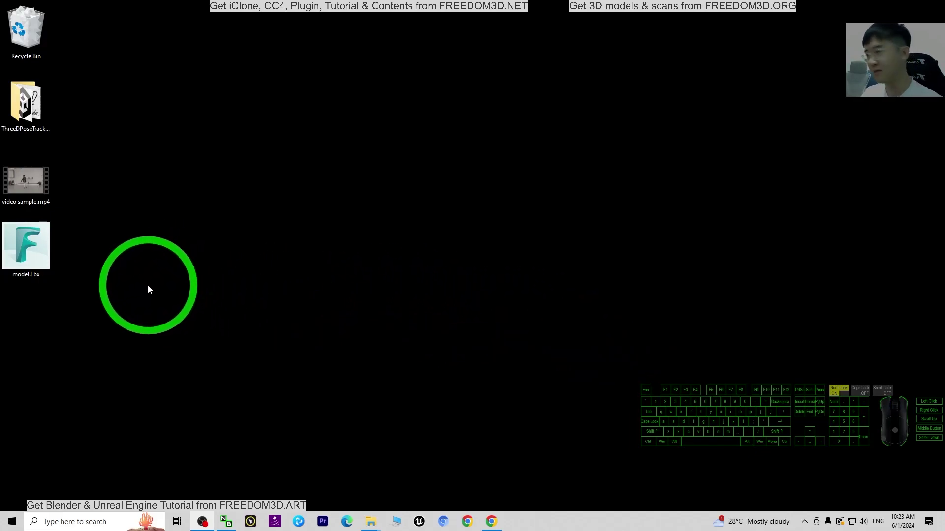
# - Play video sample.mp4 from the desktop to preview the dance footage, and close the player
pyautogui.doubleClick(25, 181)
pyautogui.moveTo(275, 24); pyautogui.dragTo(527, 274)
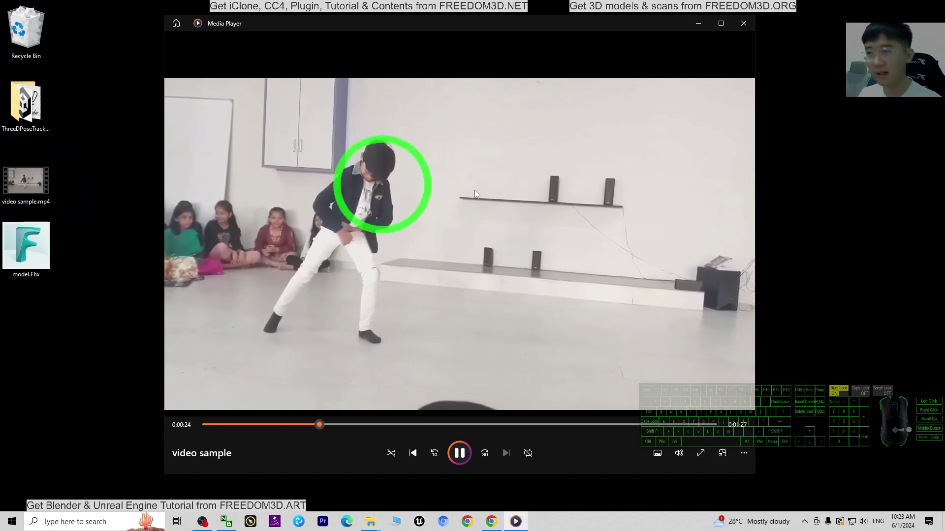
pyautogui.click(744, 24)
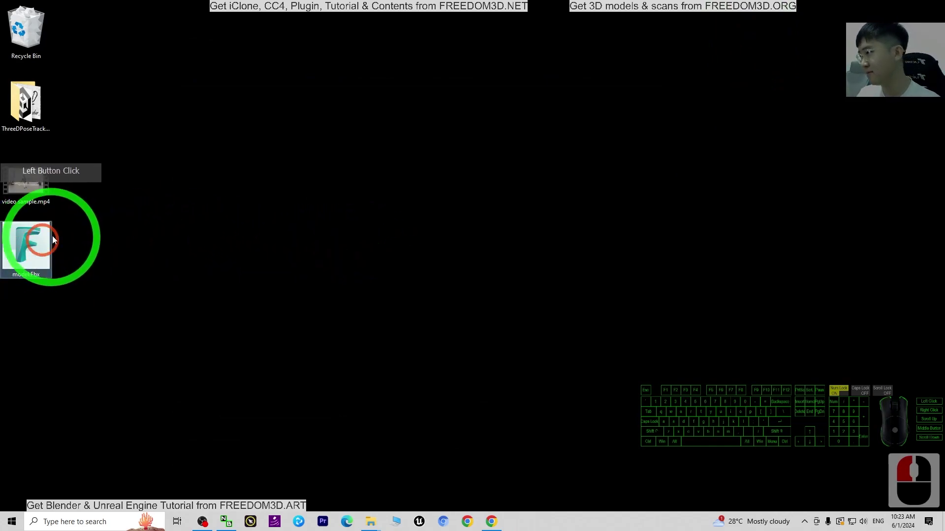
# - Open model.Fbx in Autodesk FBX Review, inspect the character from several angles, and close the viewer
pyautogui.doubleClick(46, 265)
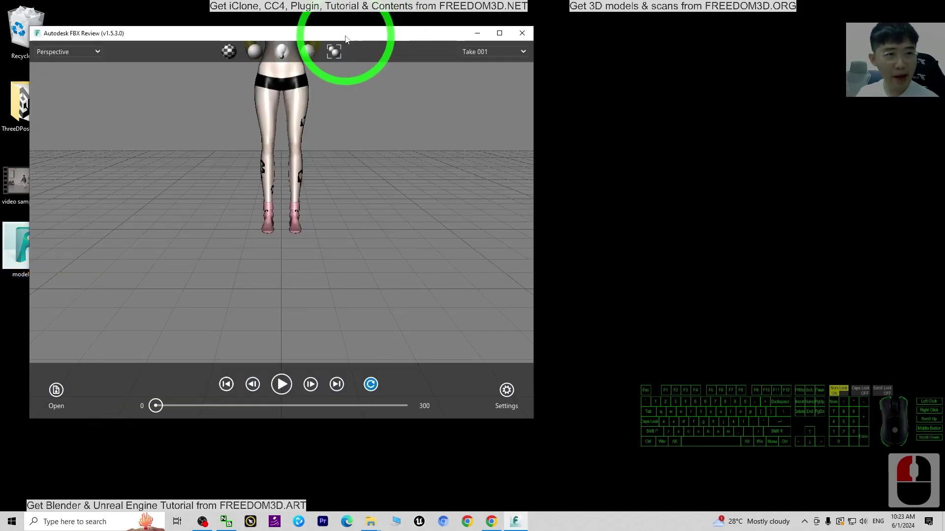
pyautogui.moveTo(340, 40); pyautogui.dragTo(548, 71)
pyautogui.moveTo(585, 151); pyautogui.dragTo(602, 284)
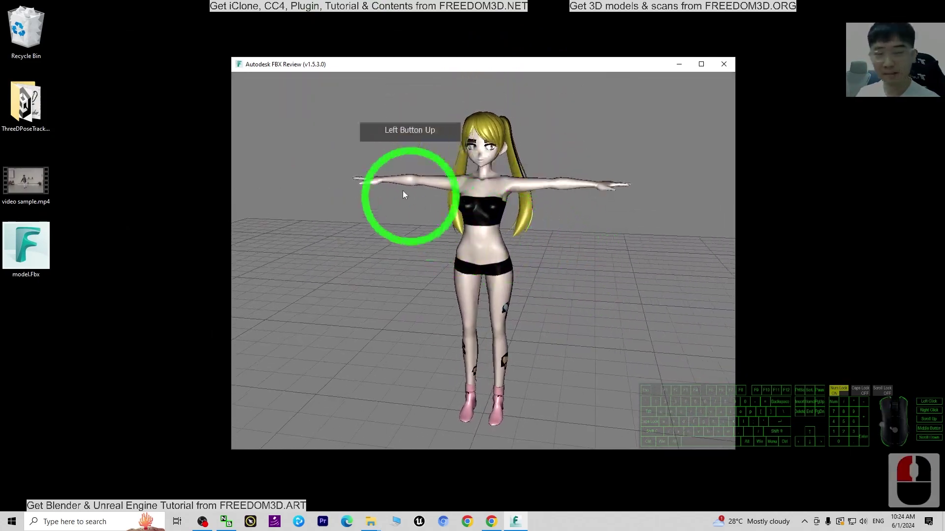
pyautogui.moveTo(517, 313); pyautogui.dragTo(631, 323)
pyautogui.moveTo(575, 290); pyautogui.dragTo(509, 302)
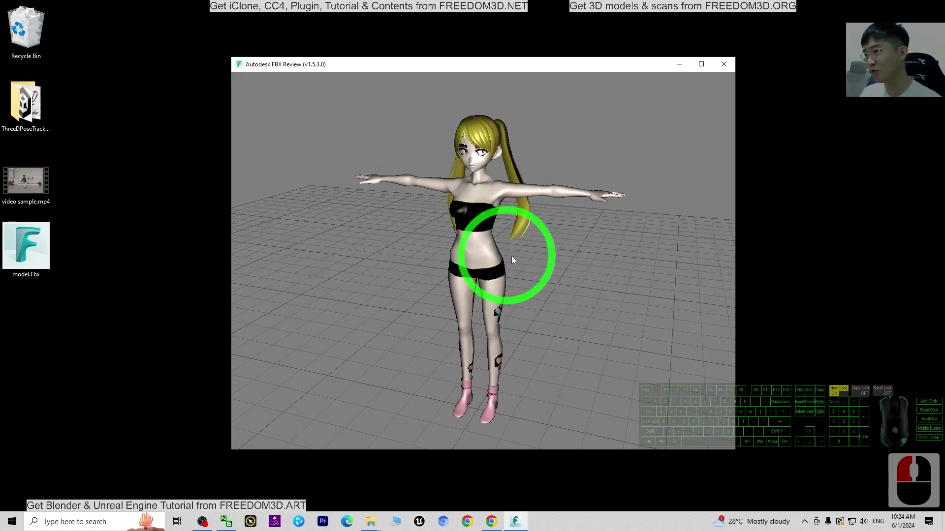
pyautogui.moveTo(517, 250); pyautogui.dragTo(517, 285)
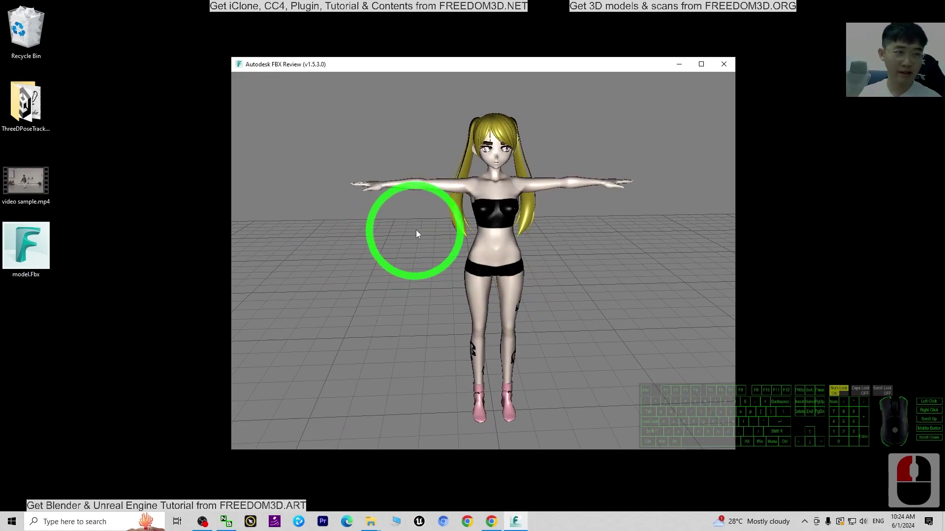
pyautogui.click(619, 258)
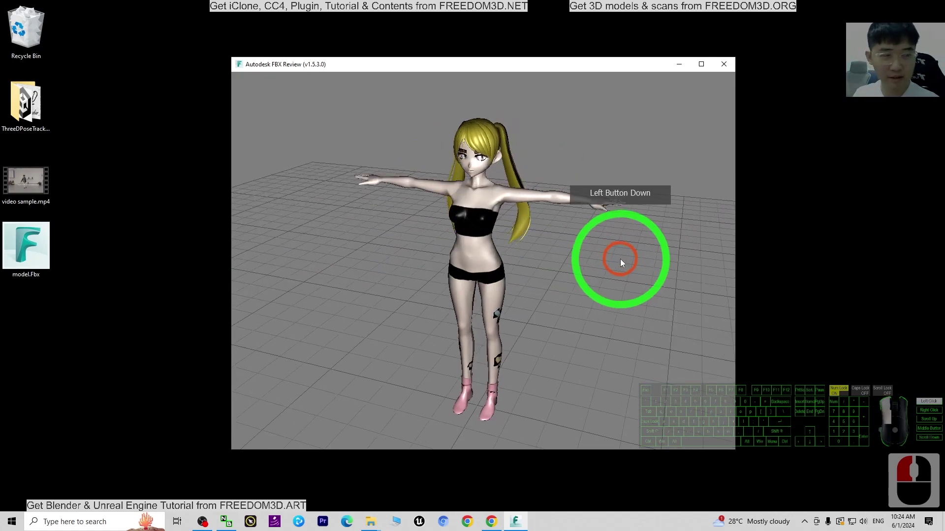
pyautogui.click(721, 64)
pyautogui.click(38, 174)
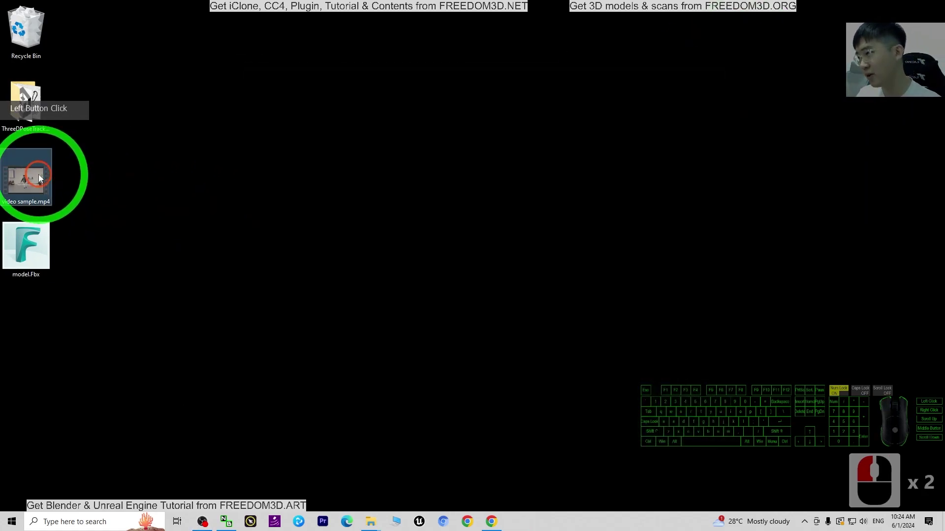
pyautogui.click(24, 268)
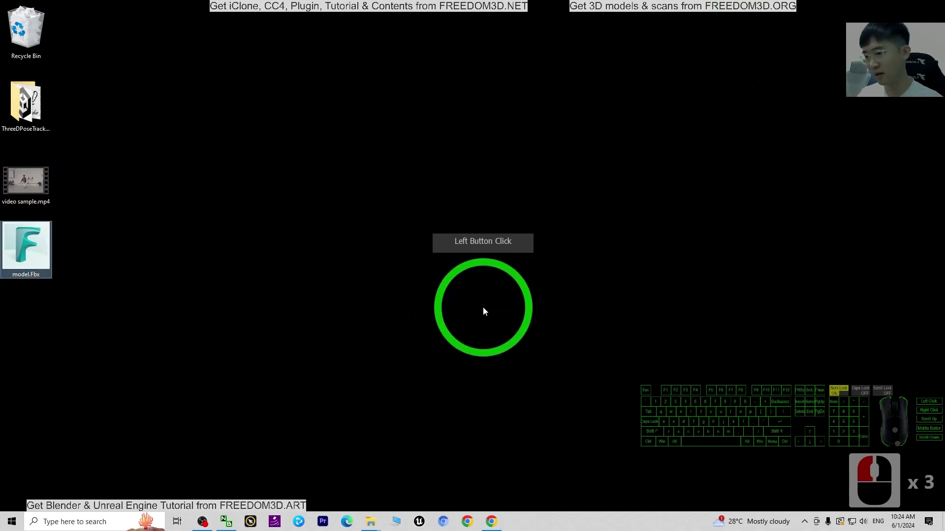
pyautogui.click(508, 412)
# - Switch to Chrome and review the ThreeDPoseTracker v0.6.2 page down to its software download links, then minimize the browser
pyautogui.click(490, 523)
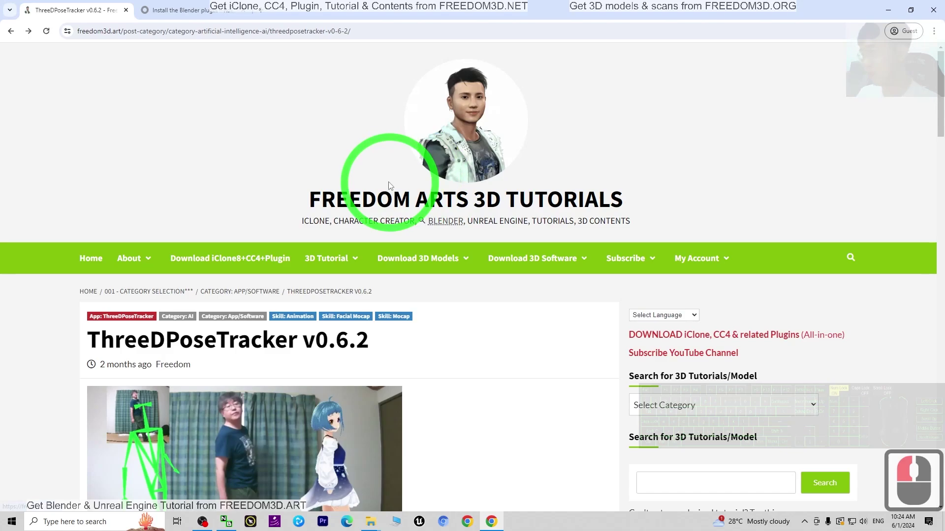
pyautogui.scroll(-1, 168, 94)
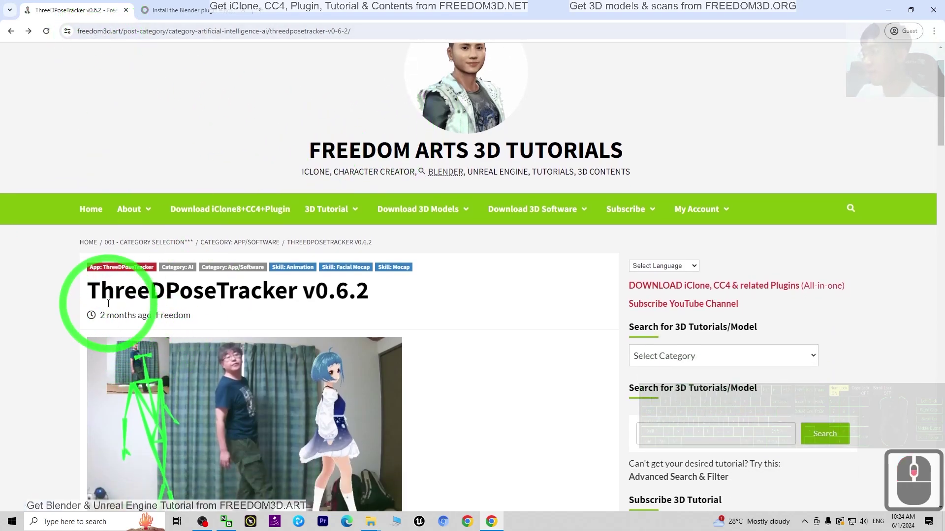
pyautogui.moveTo(92, 298); pyautogui.dragTo(258, 296)
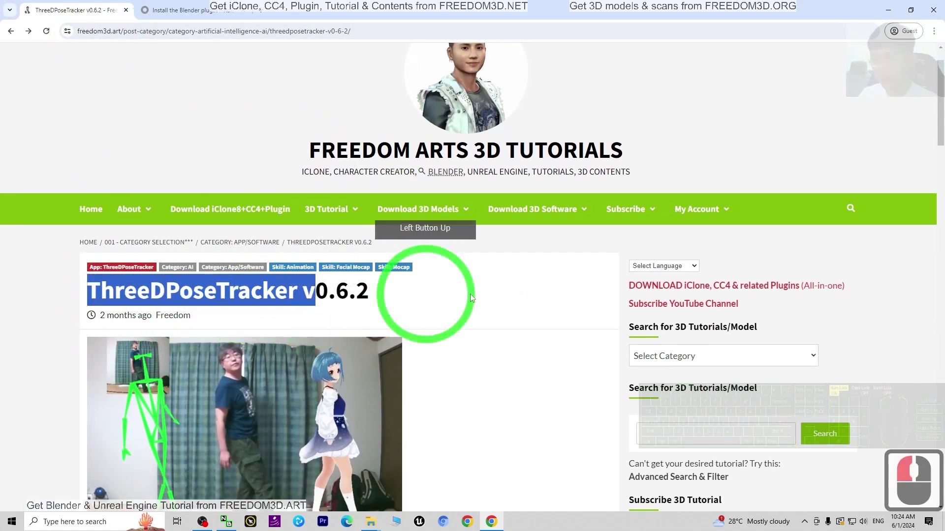
pyautogui.click(522, 295)
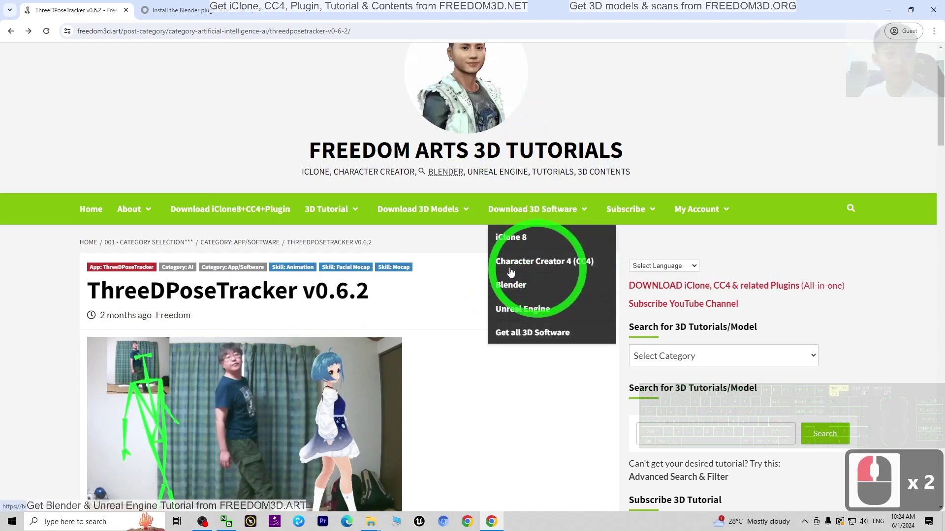
pyautogui.scroll(-5, 546, 268)
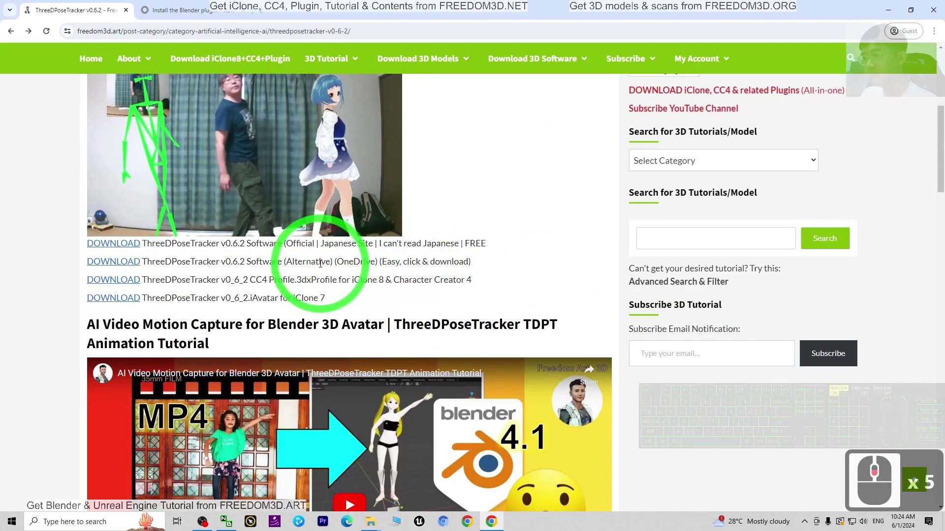
pyautogui.moveTo(339, 264); pyautogui.dragTo(180, 267)
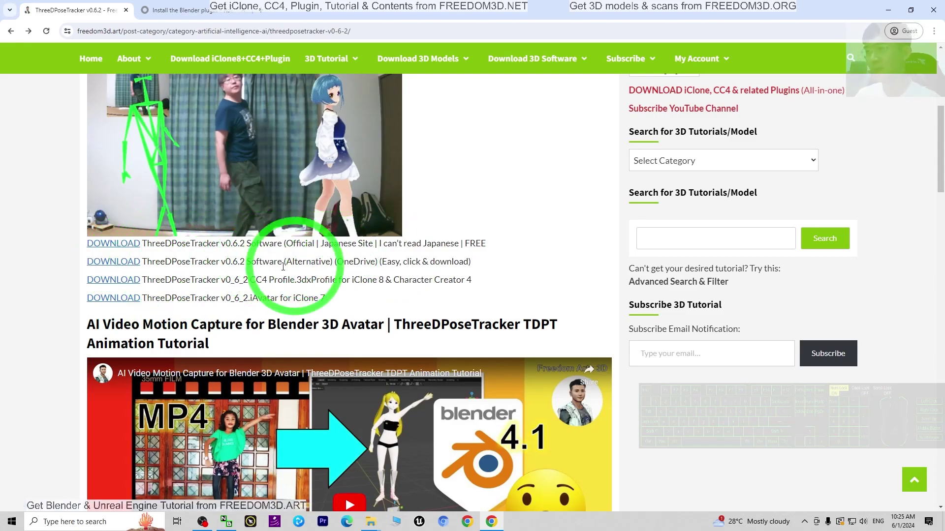
pyautogui.click(888, 11)
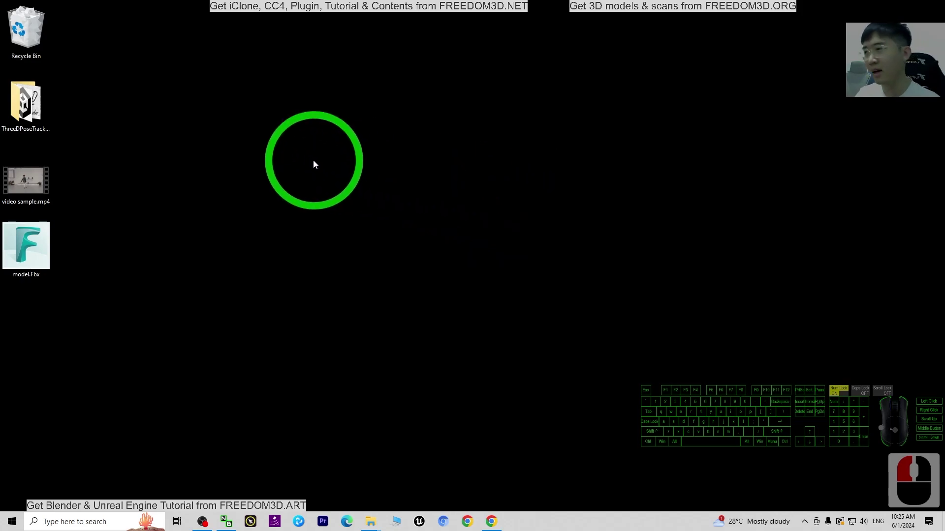
# - Check the contents of the ThreeDPoseTracker_TDPT_Win_x64_v0_6_2 folder on the desktop and close it
pyautogui.click(38, 113)
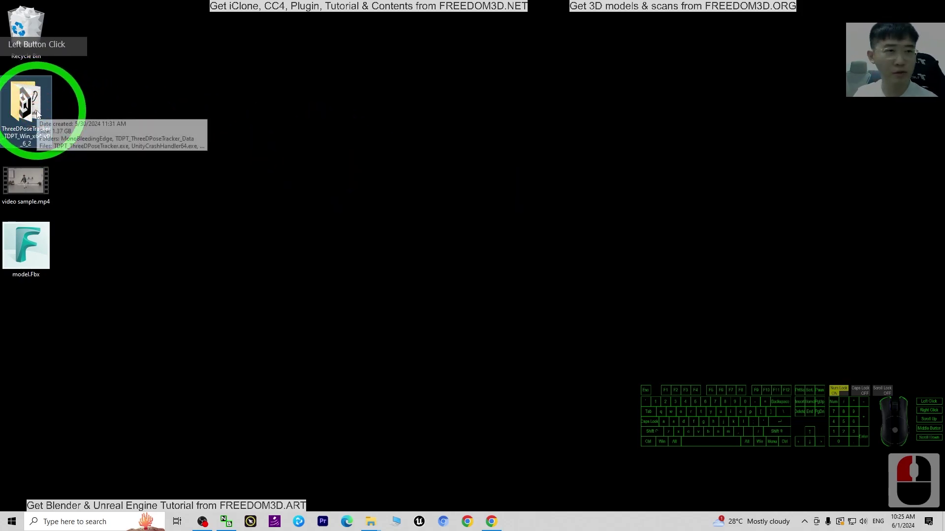
pyautogui.doubleClick(39, 113)
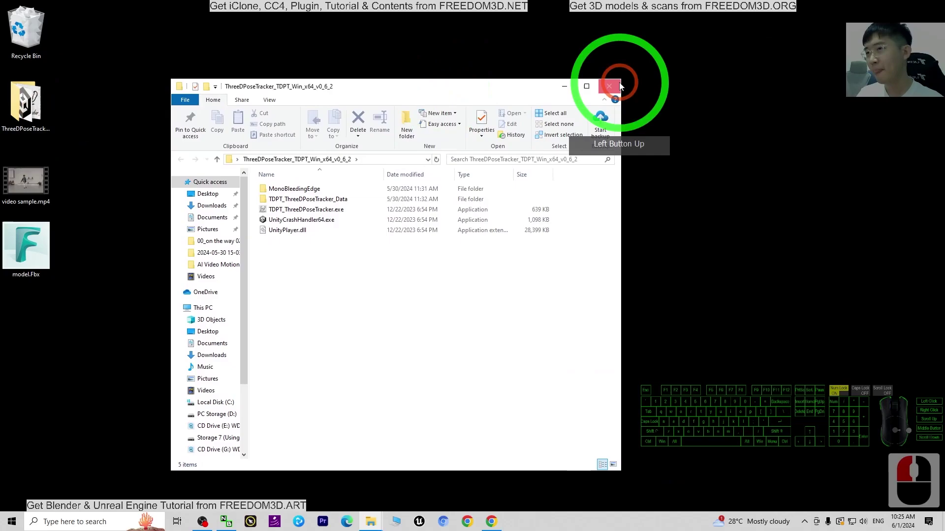
pyautogui.click(616, 83)
pyautogui.click(28, 105)
pyautogui.doubleClick(28, 106)
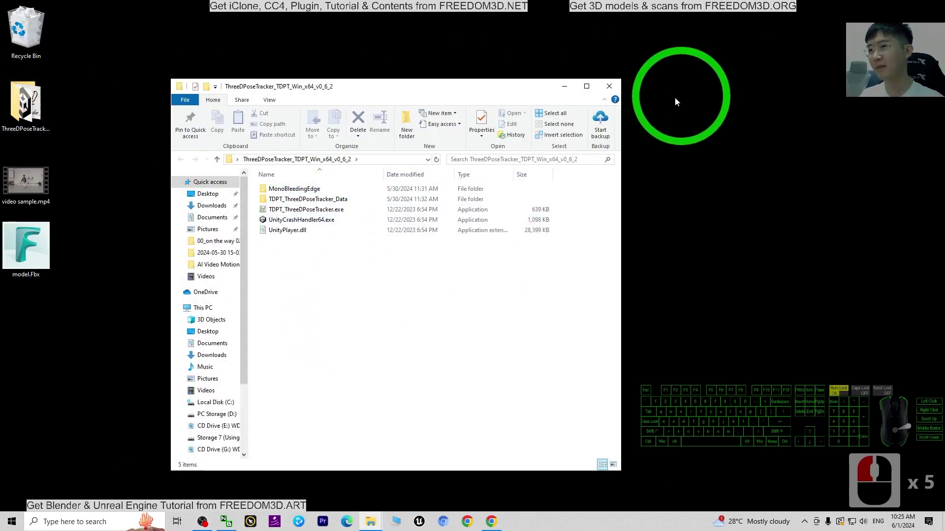
pyautogui.click(609, 86)
# - Read Rokoko's "Install the Blender plugin" article in Chrome through the plugin installation instructions, and close the browser
pyautogui.click(485, 521)
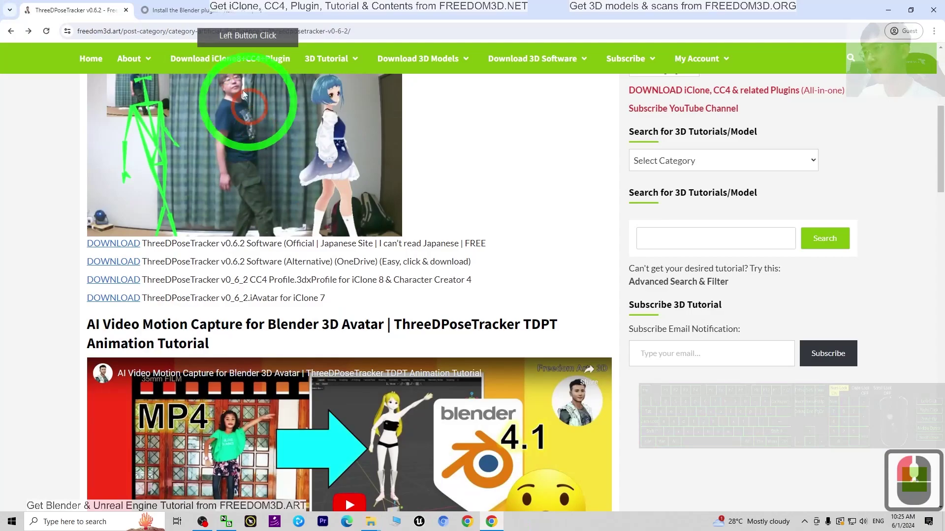
pyautogui.click(199, 11)
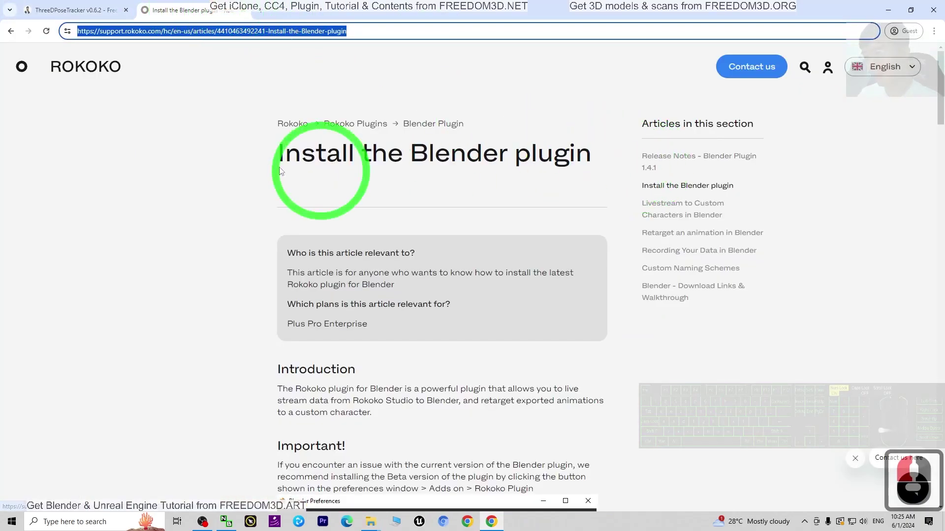
pyautogui.moveTo(281, 152); pyautogui.dragTo(482, 161)
pyautogui.click(70, 66)
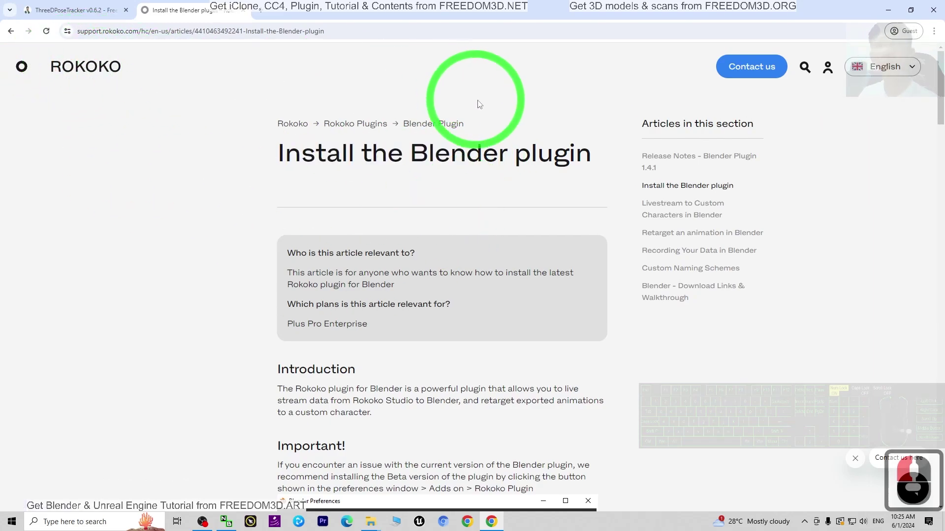
pyautogui.scroll(-12, 586, 177)
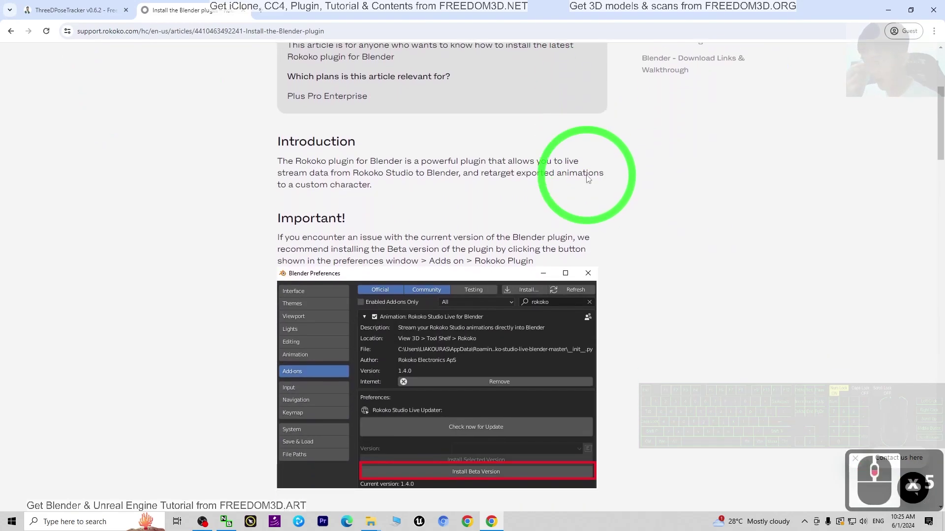
pyautogui.scroll(-2, 641, 213)
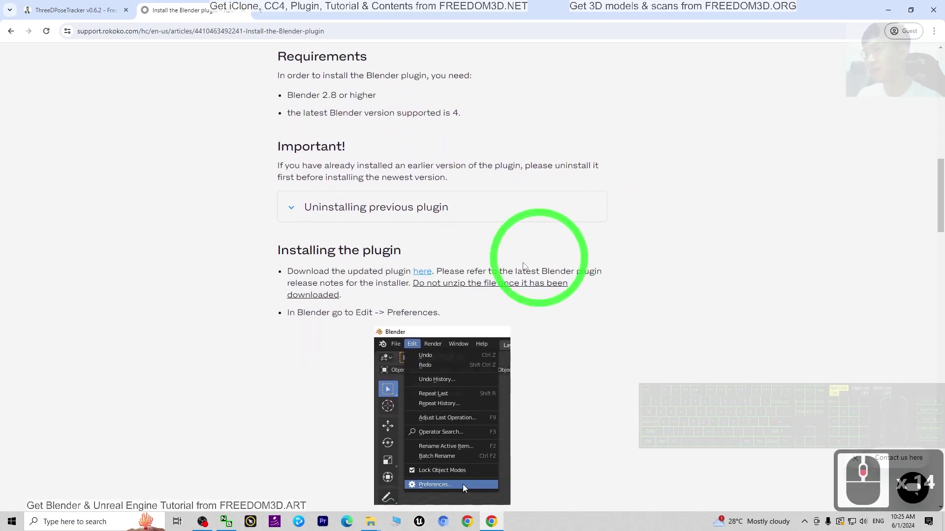
pyautogui.scroll(-4, 573, 295)
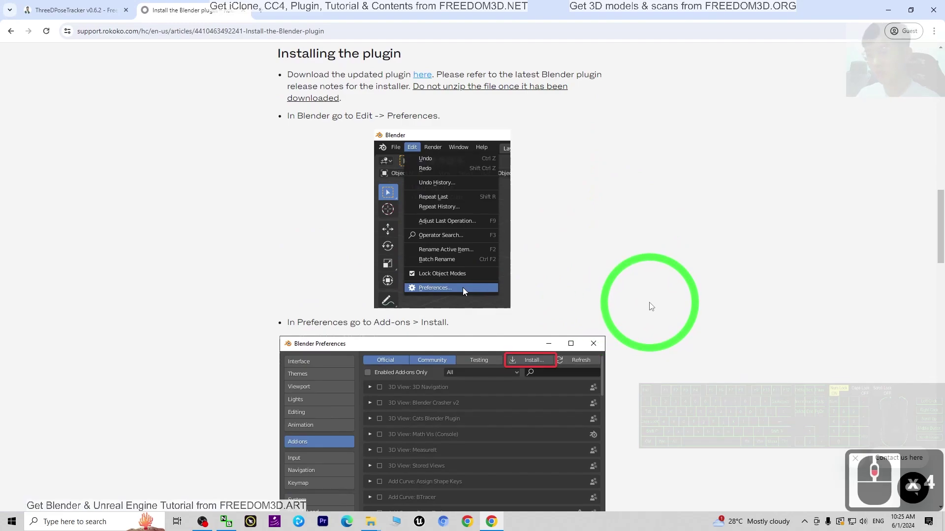
pyautogui.click(933, 10)
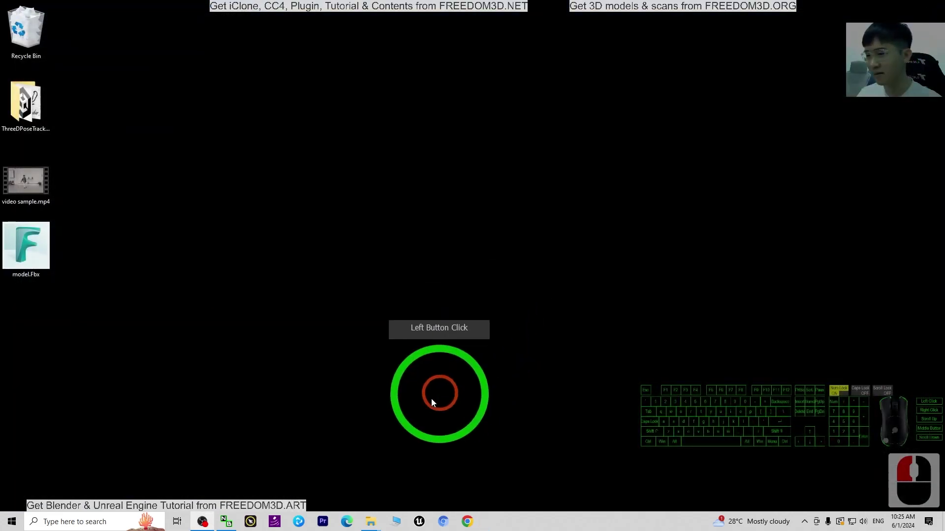
# - Search Windows for "blender" and launch Blender 4.1
pyautogui.click(64, 521)
pyautogui.write('bl')
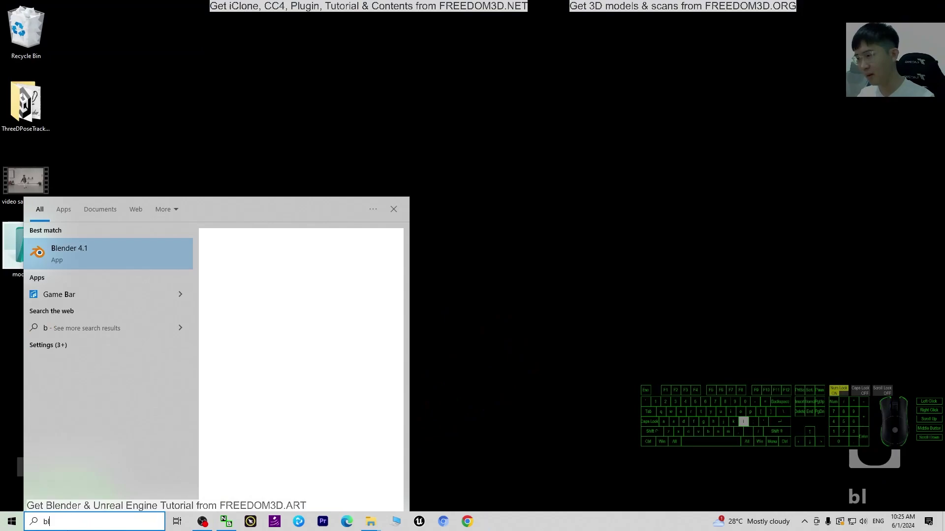
pyautogui.write('ender')
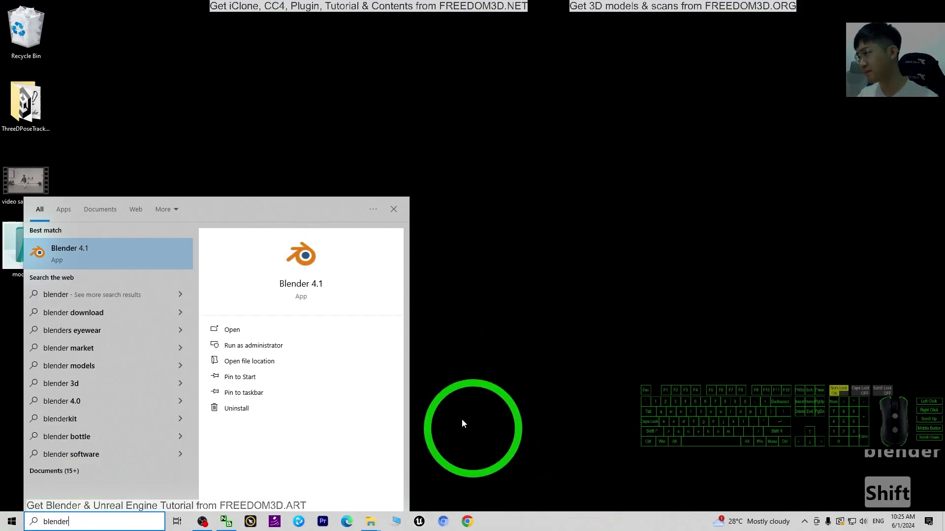
pyautogui.click(78, 254)
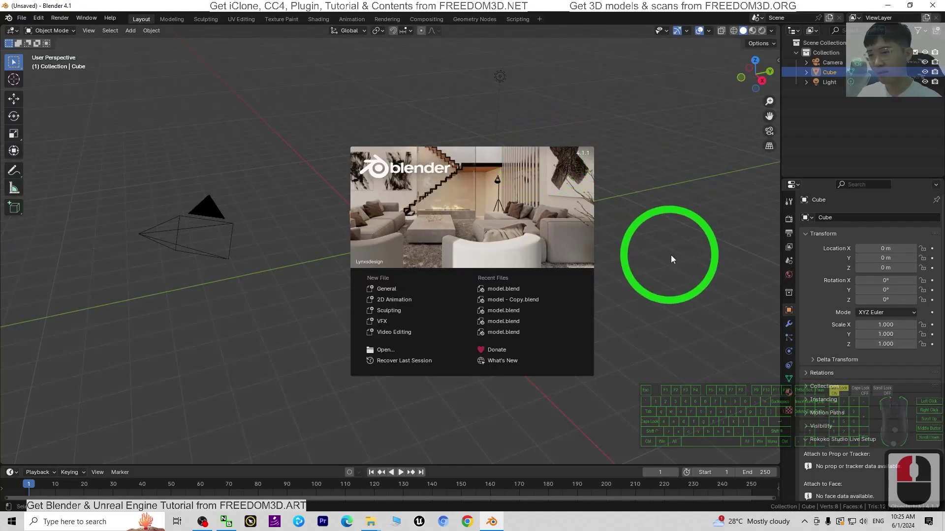
# - Dismiss the splash screen, show the Rokoko plugin settings in the 3D viewport's sidebar, and close Blender without saving
pyautogui.click(654, 235)
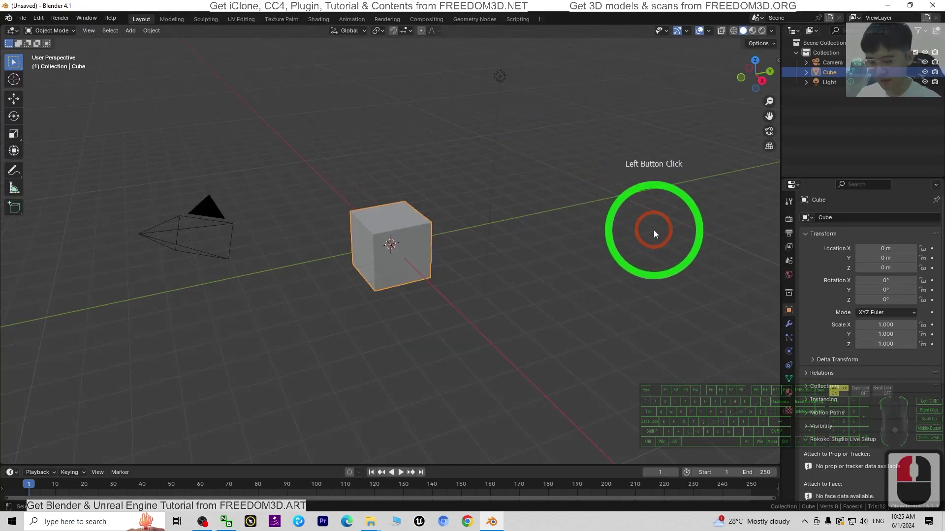
pyautogui.press('n')
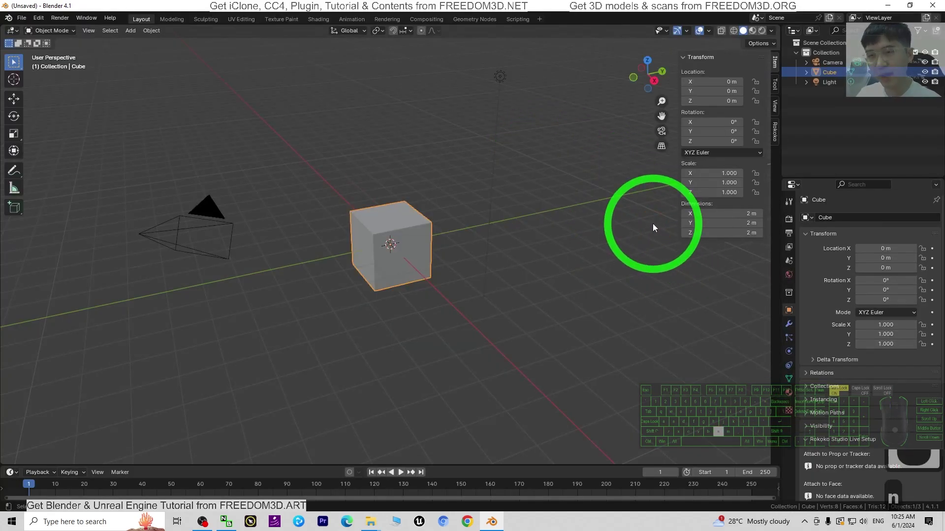
pyautogui.click(774, 132)
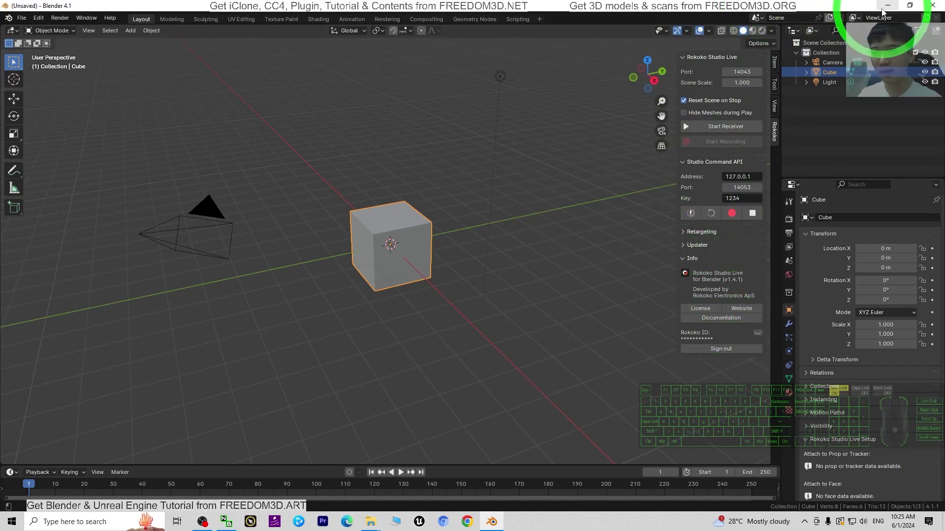
pyautogui.click(583, 301)
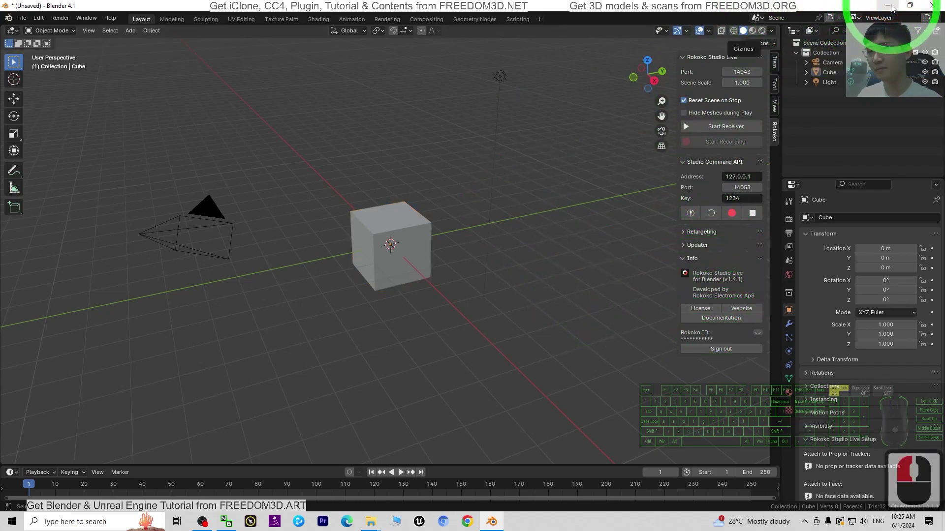
pyautogui.click(930, 6)
pyautogui.click(499, 275)
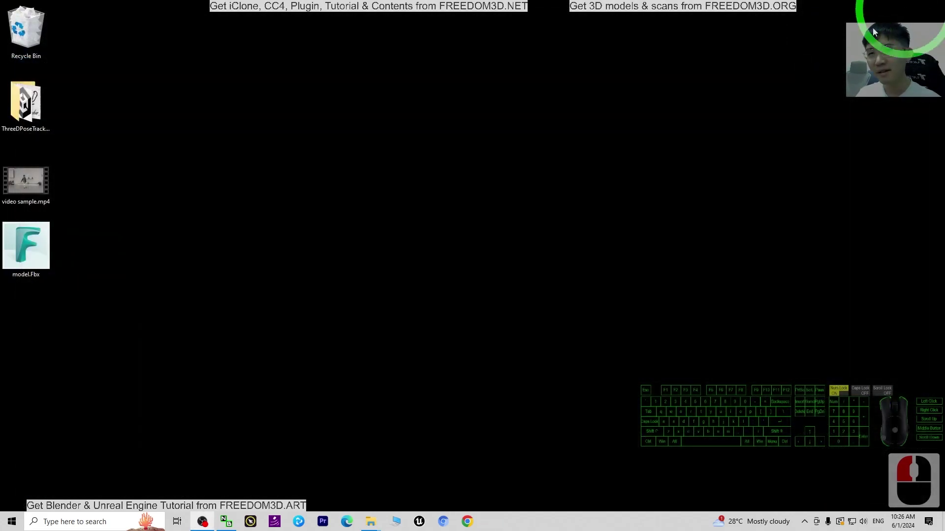
# - Preview the desktop's video sample.mp4 in Media Player and close the player
pyautogui.doubleClick(26, 177)
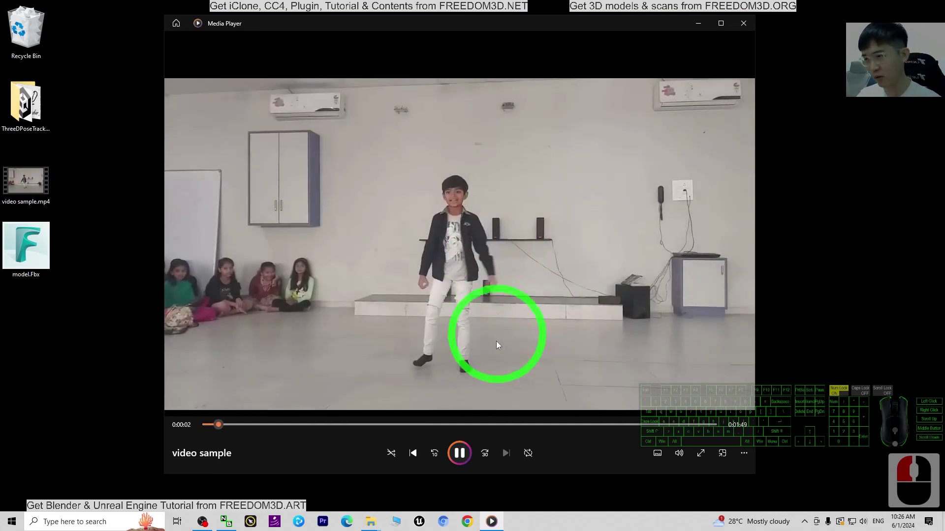
pyautogui.click(743, 23)
# - Launch TDPT_ThreeDPoseTracker.exe from the desktop's ThreeDPoseTracker folder and keep its window maximized
pyautogui.click(42, 112)
pyautogui.doubleClick(42, 113)
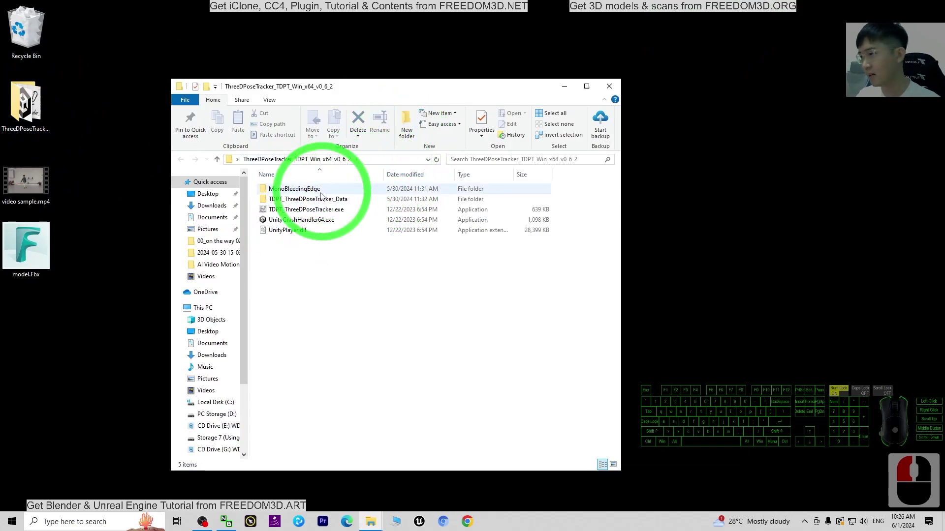
pyautogui.doubleClick(295, 214)
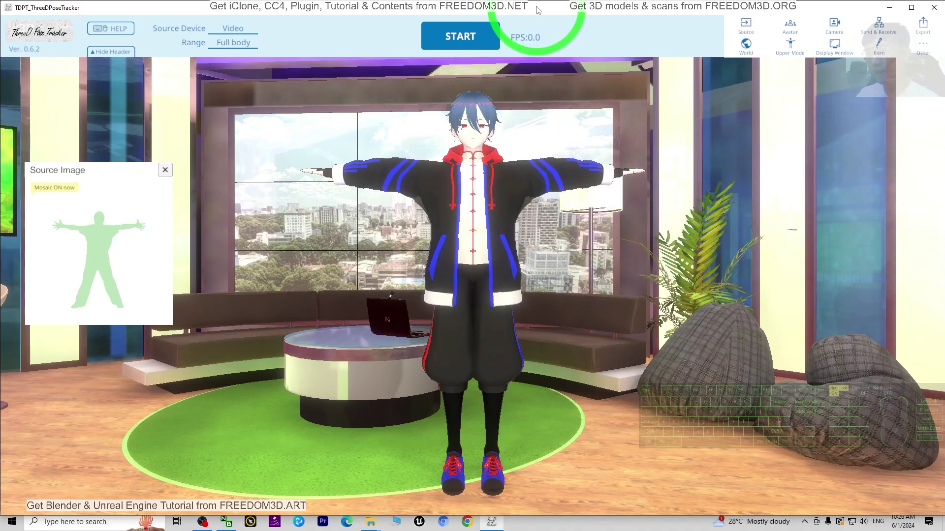
pyautogui.moveTo(537, 10); pyautogui.dragTo(606, 87)
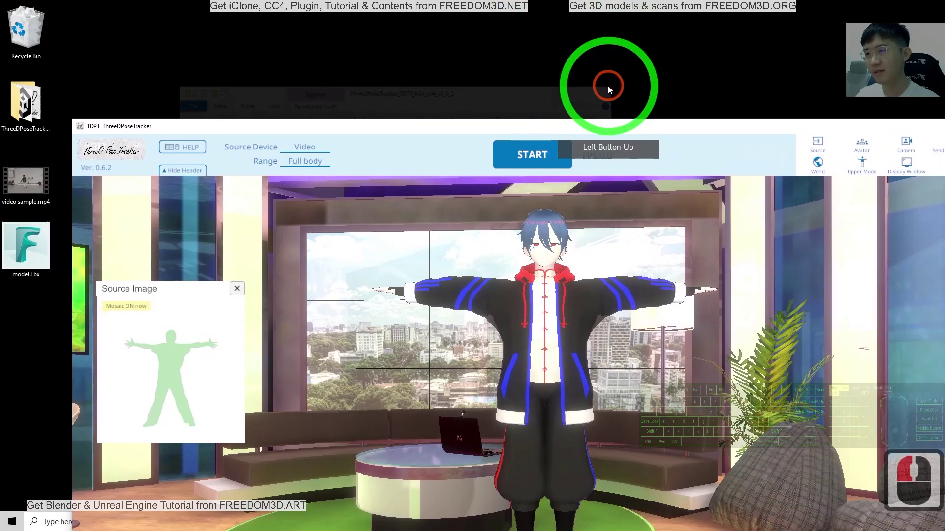
pyautogui.moveTo(72, 120); pyautogui.dragTo(320, 180)
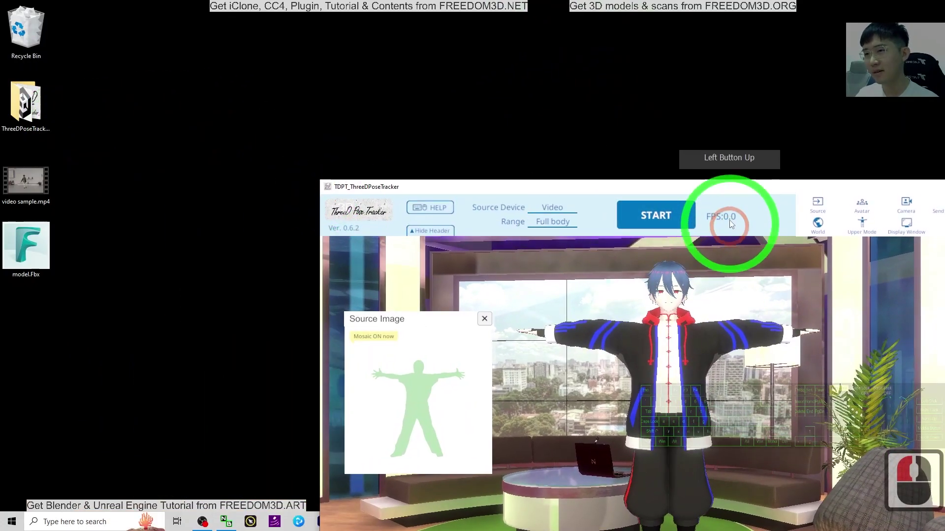
pyautogui.moveTo(727, 186); pyautogui.dragTo(566, 3)
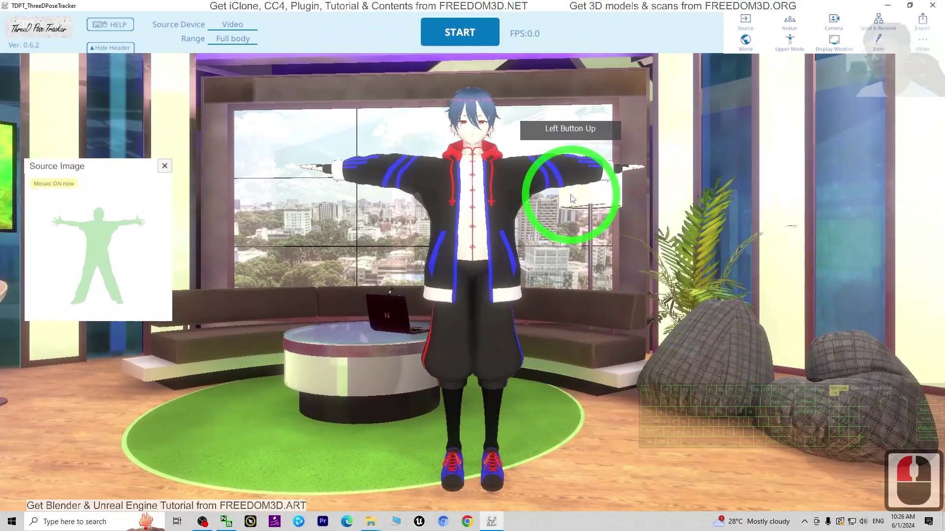
# - Set the tracker's source to Video using video sample.mp4 from the desktop, and reposition the Source Image window
pyautogui.click(747, 24)
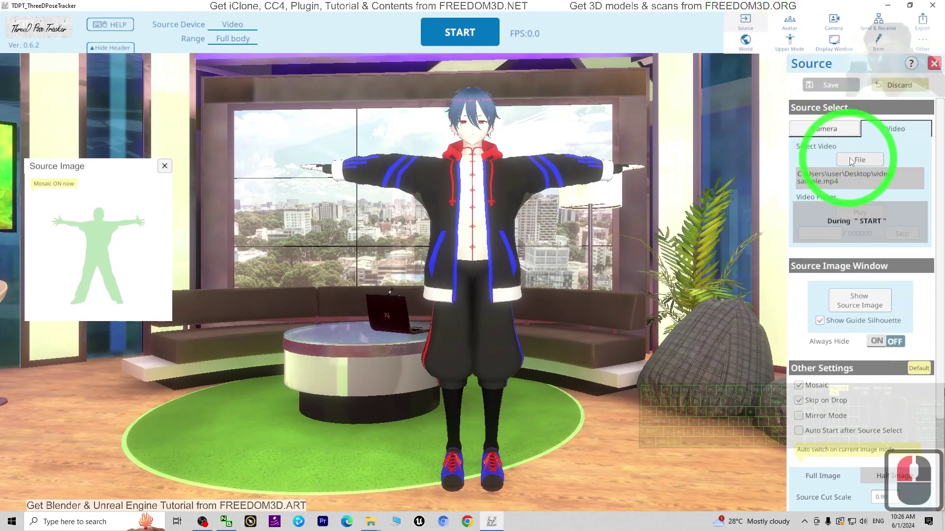
pyautogui.click(894, 131)
pyautogui.click(894, 133)
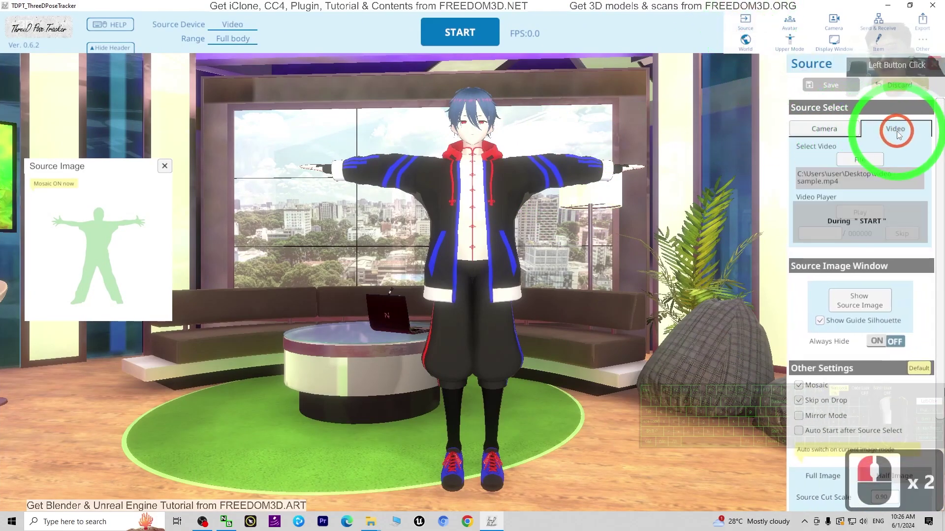
pyautogui.click(893, 134)
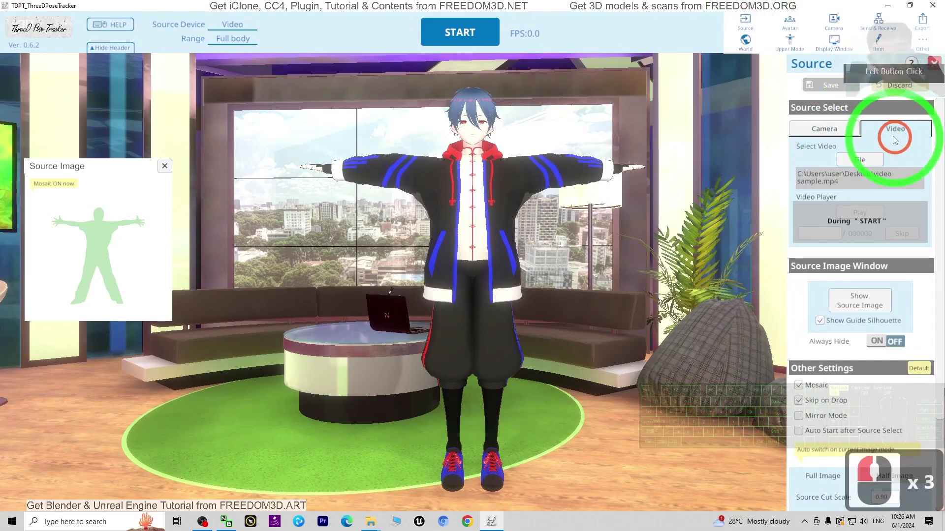
pyautogui.click(859, 161)
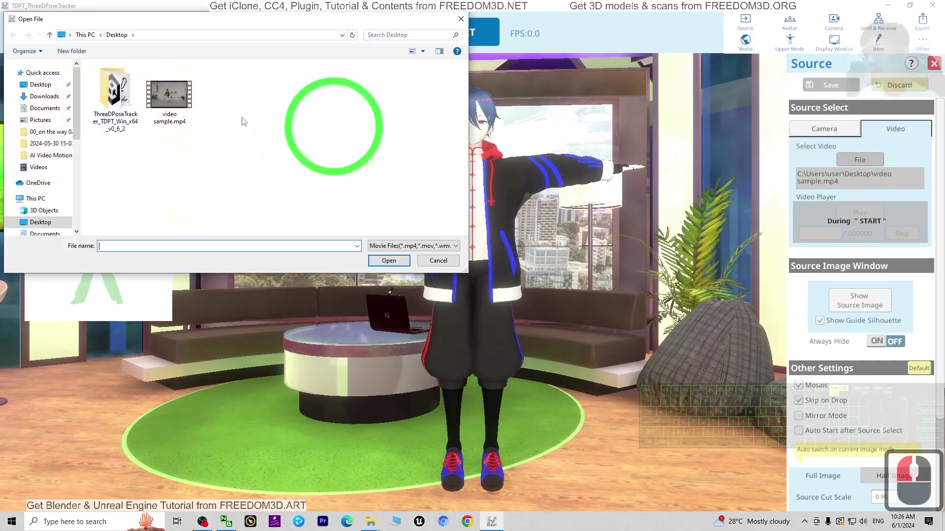
pyautogui.click(165, 96)
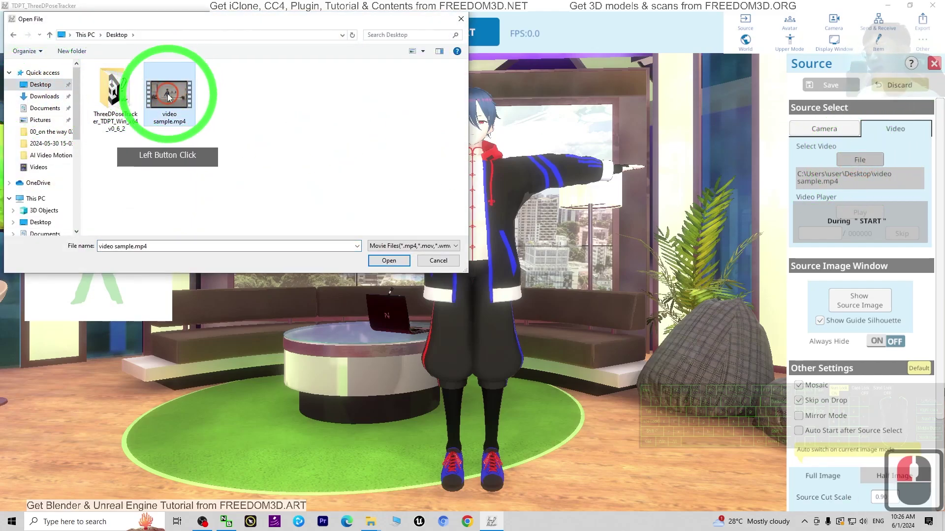
pyautogui.doubleClick(165, 97)
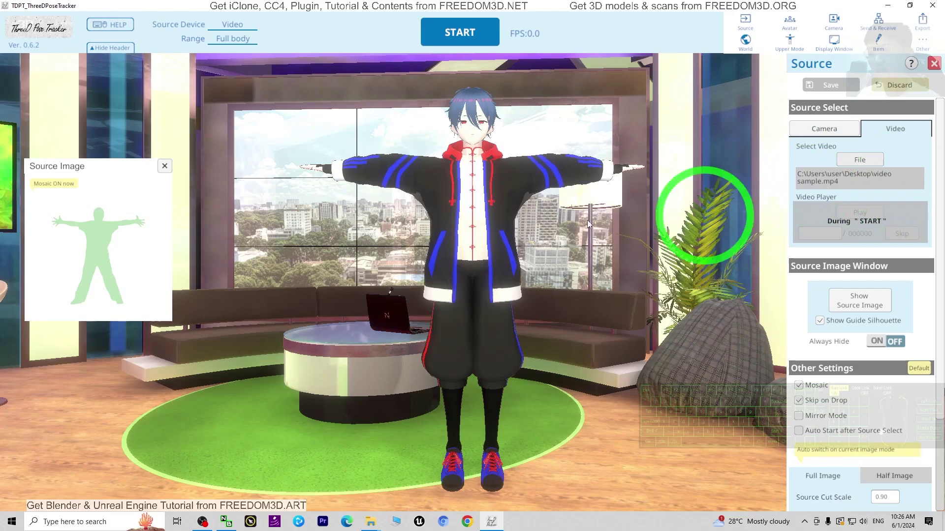
pyautogui.moveTo(80, 169); pyautogui.dragTo(115, 159)
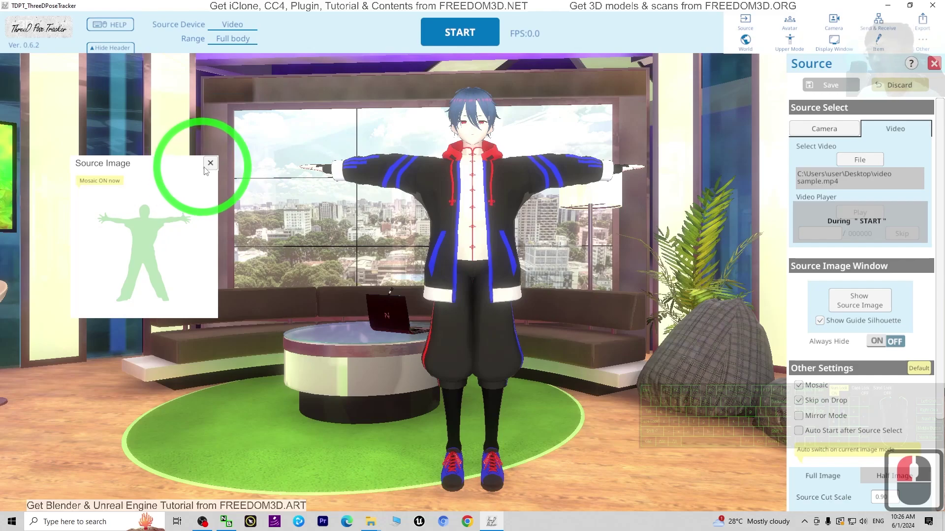
pyautogui.moveTo(143, 164); pyautogui.dragTo(161, 177)
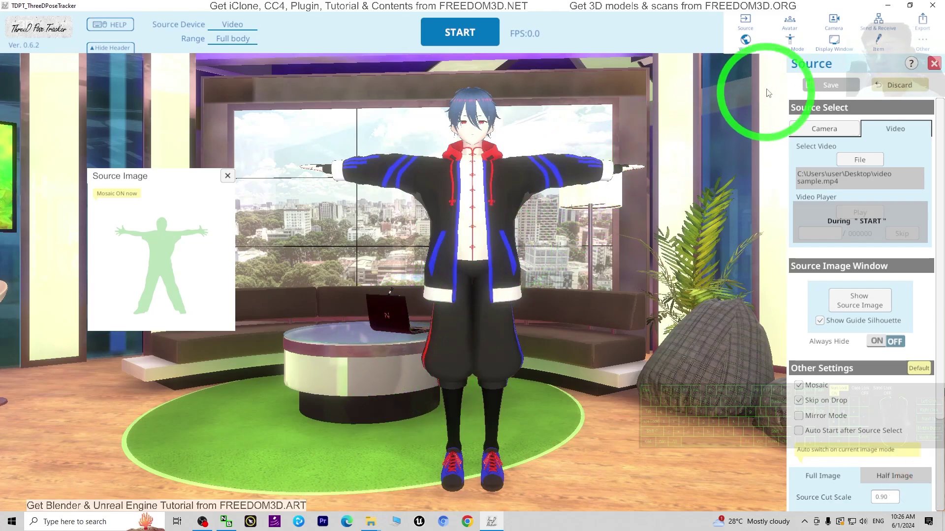
# - Set Upper Mode to Full Body with Use Hand Tracking (β) enabled, saving the settings while switching to Export
pyautogui.click(788, 48)
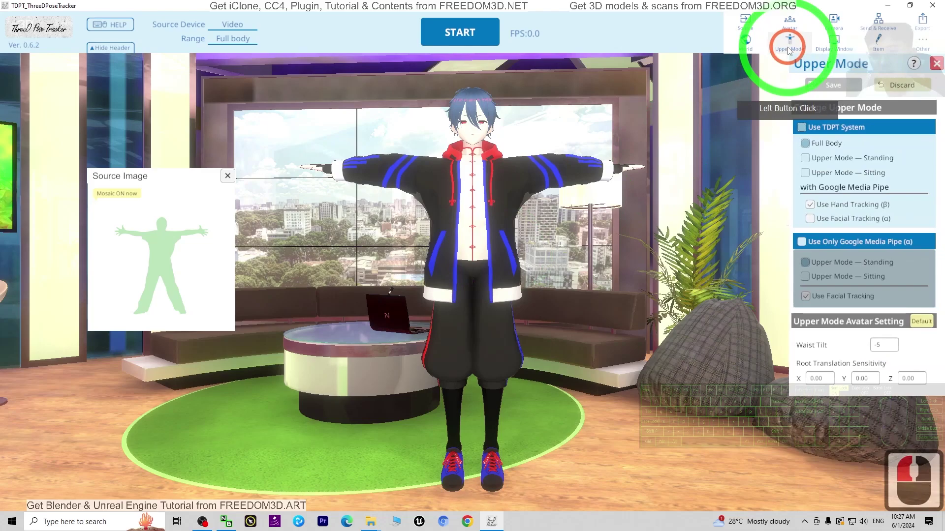
pyautogui.click(803, 145)
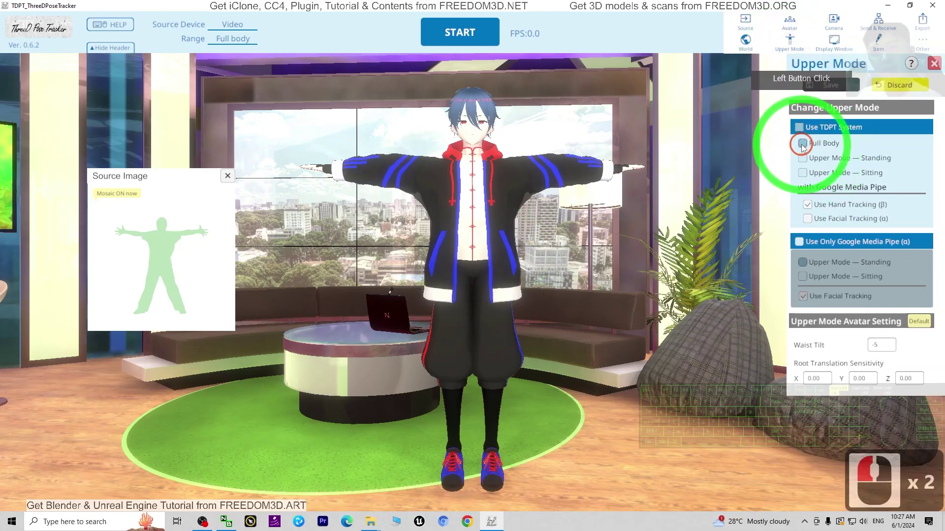
pyautogui.click(807, 206)
pyautogui.click(807, 206)
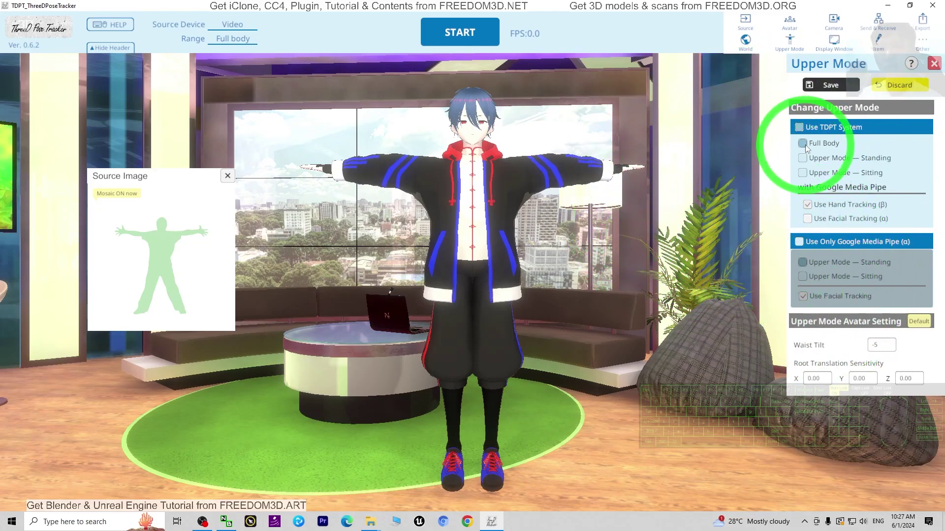
pyautogui.click(923, 24)
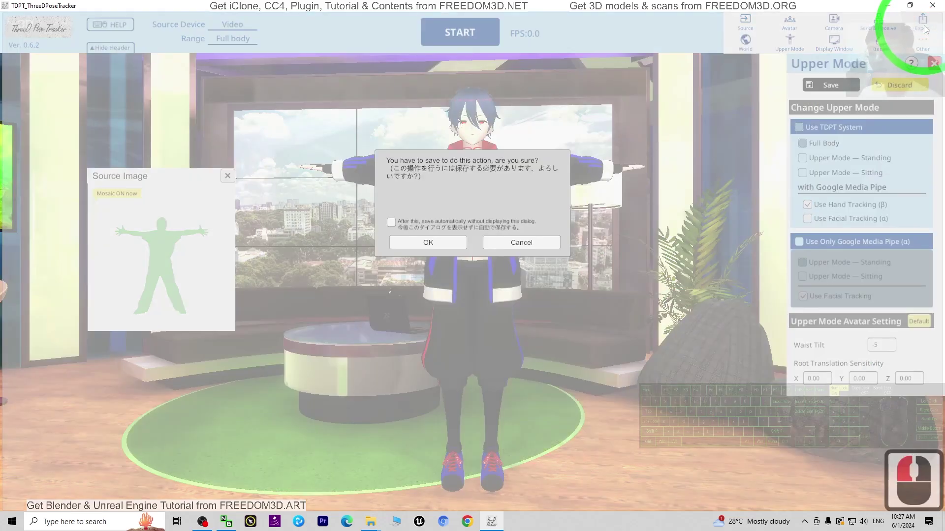
pyautogui.click(439, 243)
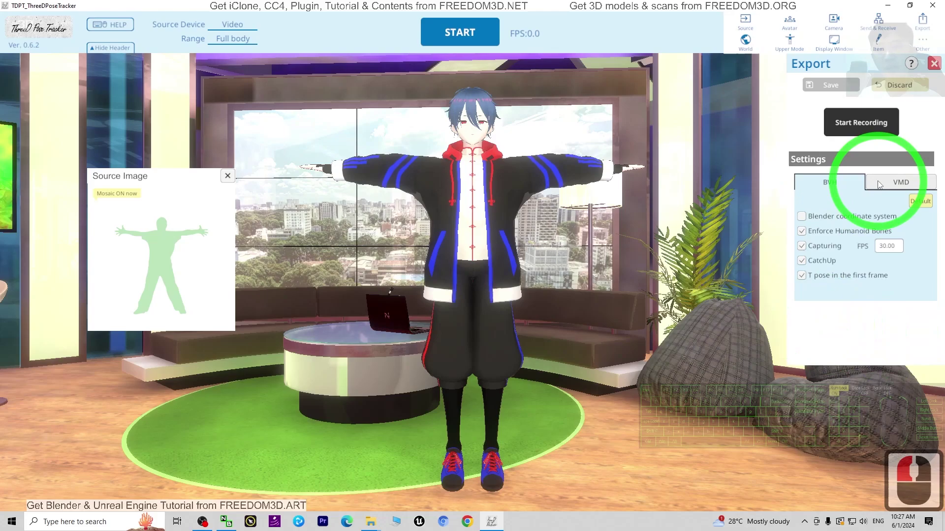
# - Configure the export as BVH at 24 FPS with T pose in the first frame enabled
pyautogui.click(854, 184)
pyautogui.click(881, 176)
pyautogui.click(852, 185)
pyautogui.click(832, 184)
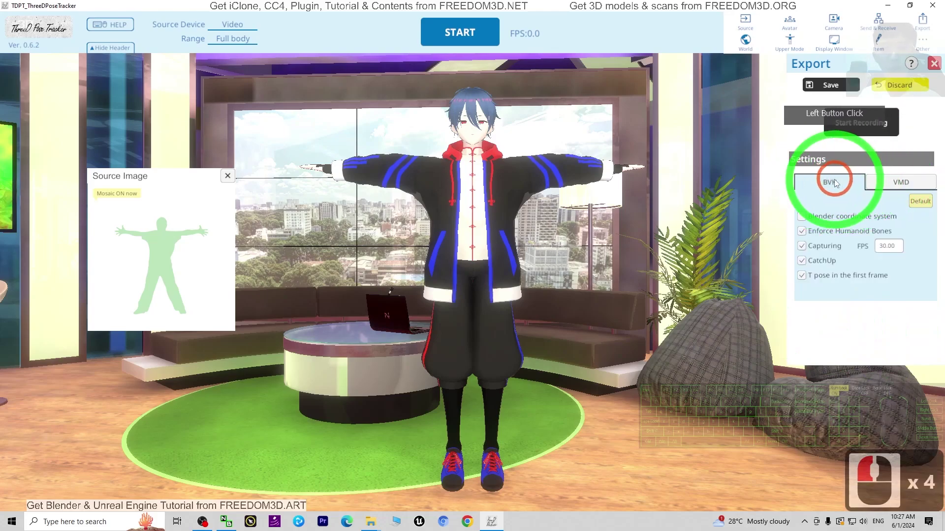
pyautogui.click(831, 187)
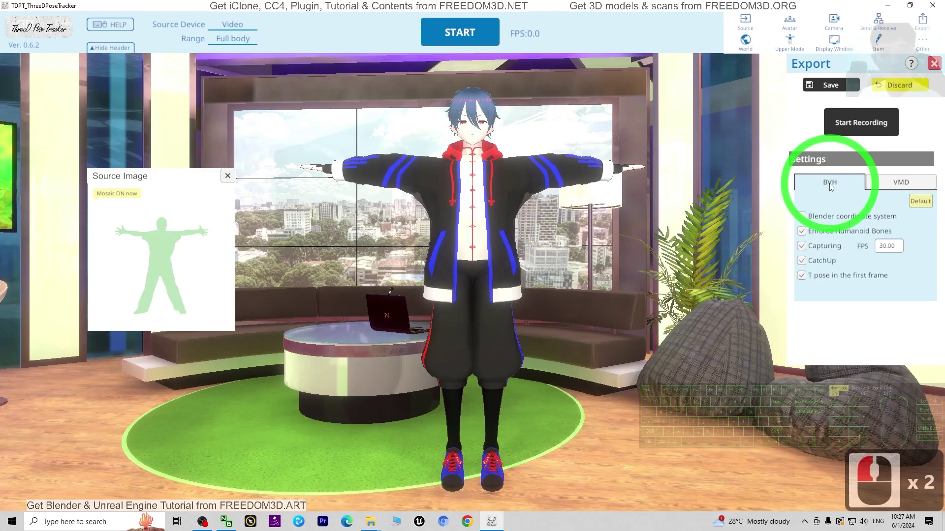
pyautogui.click(888, 247)
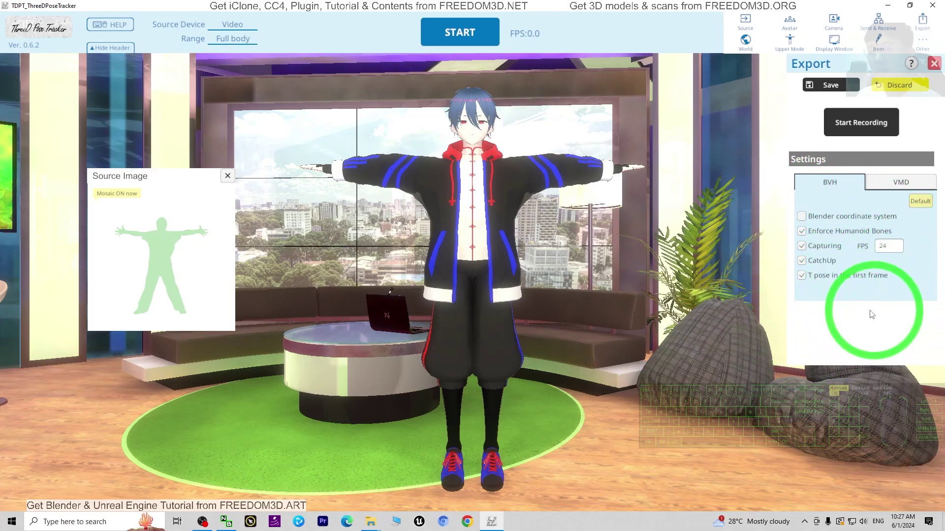
pyautogui.doubleClick(803, 276)
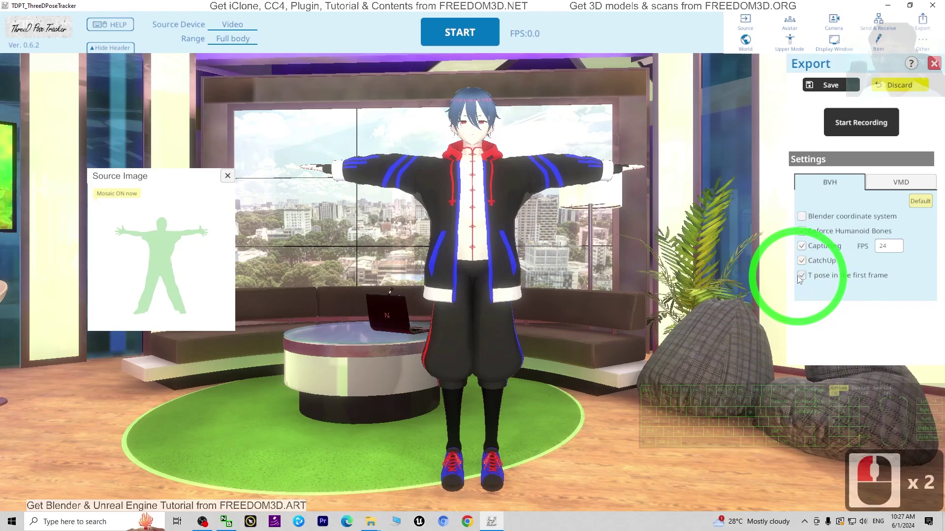
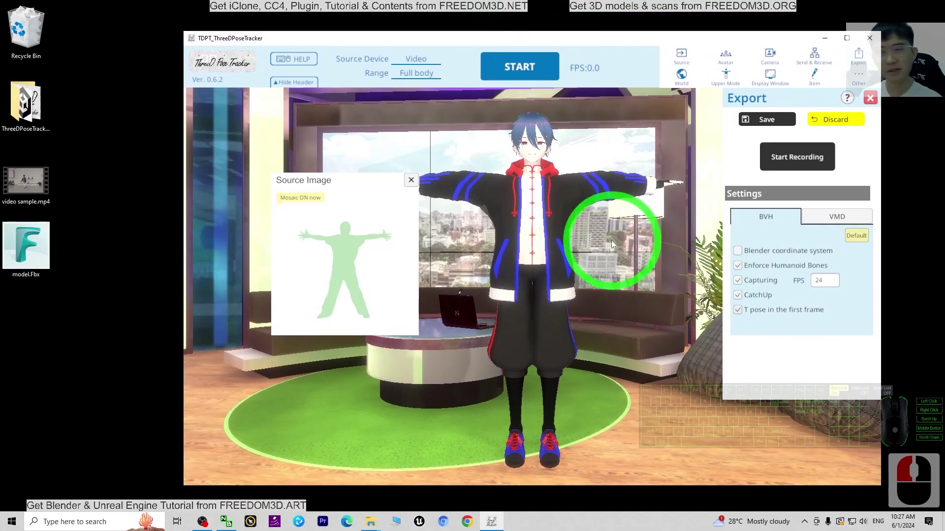
# - Start recording the motion from the video and let the tracker run through the dance
pyautogui.click(793, 161)
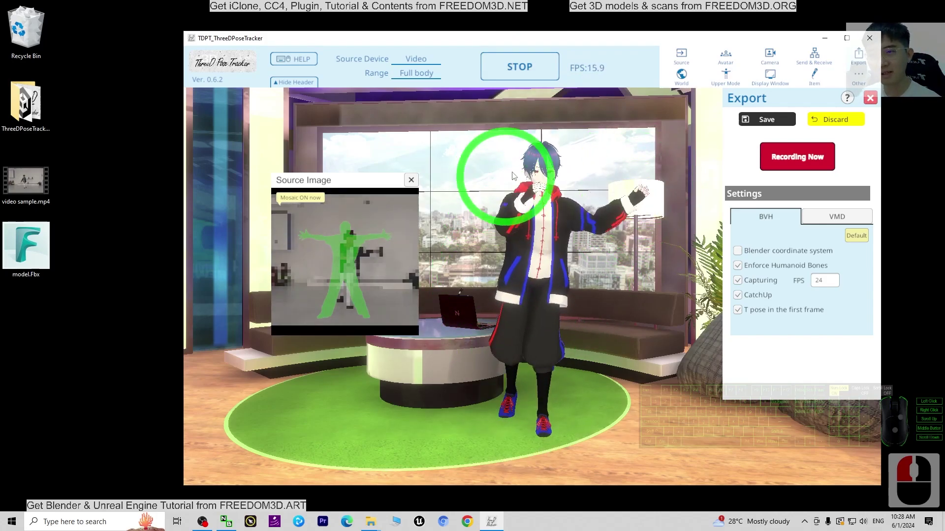
pyautogui.click(846, 38)
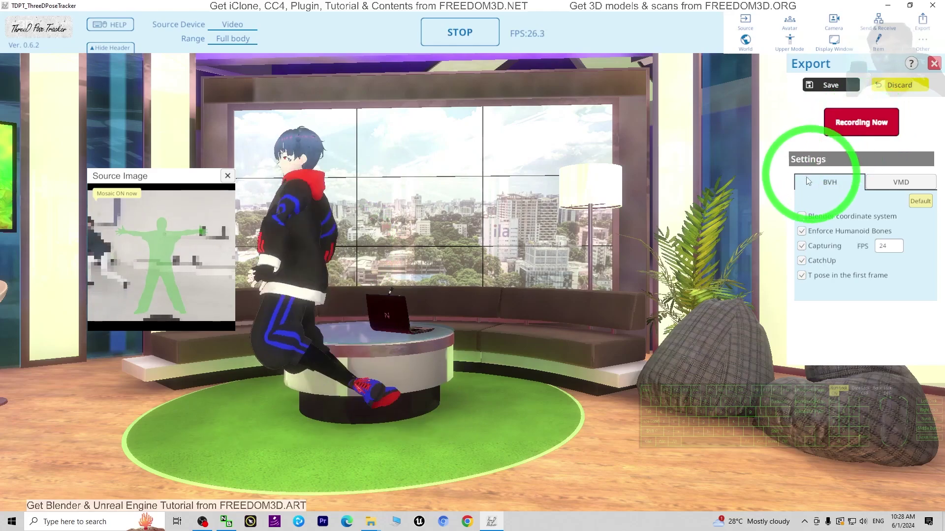
pyautogui.moveTo(569, 6); pyautogui.dragTo(516, 24)
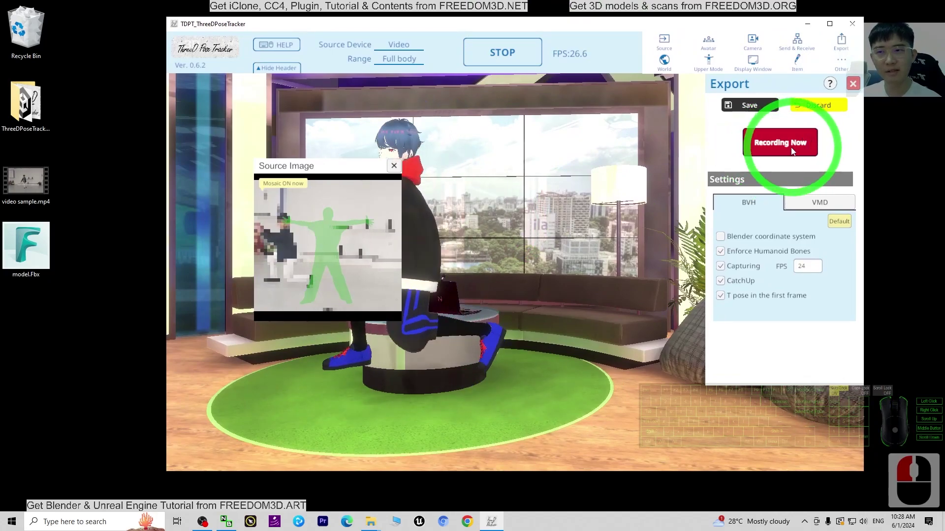
# - Stop the motion recording and save it to the desktop as motion_20240601102834.bvh
pyautogui.click(772, 148)
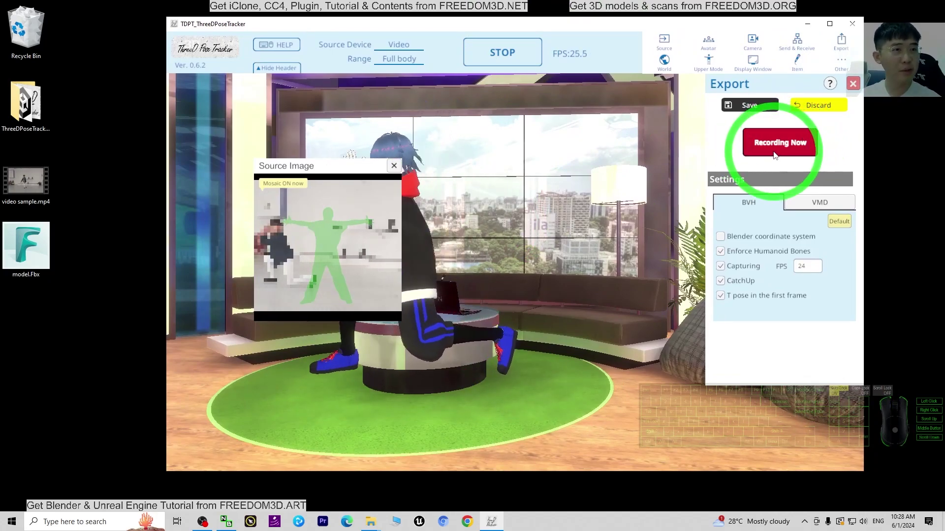
pyautogui.click(774, 155)
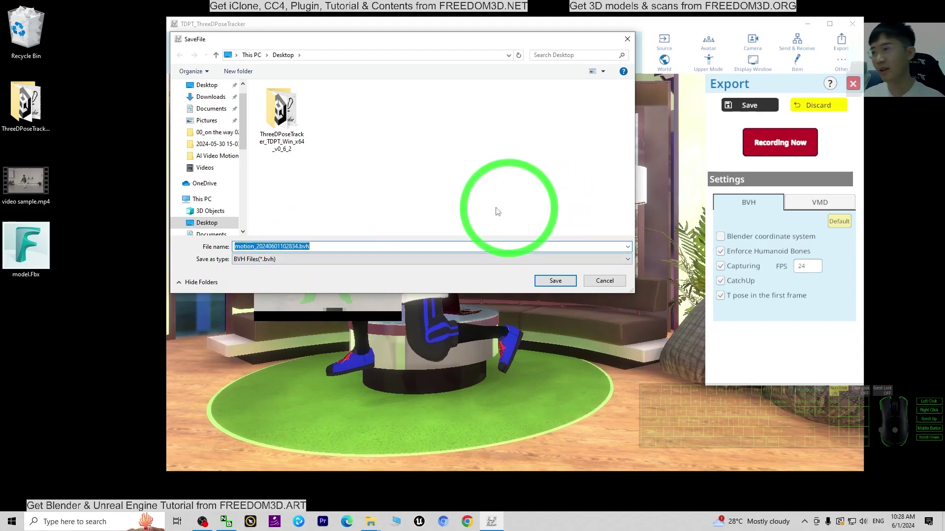
pyautogui.click(207, 87)
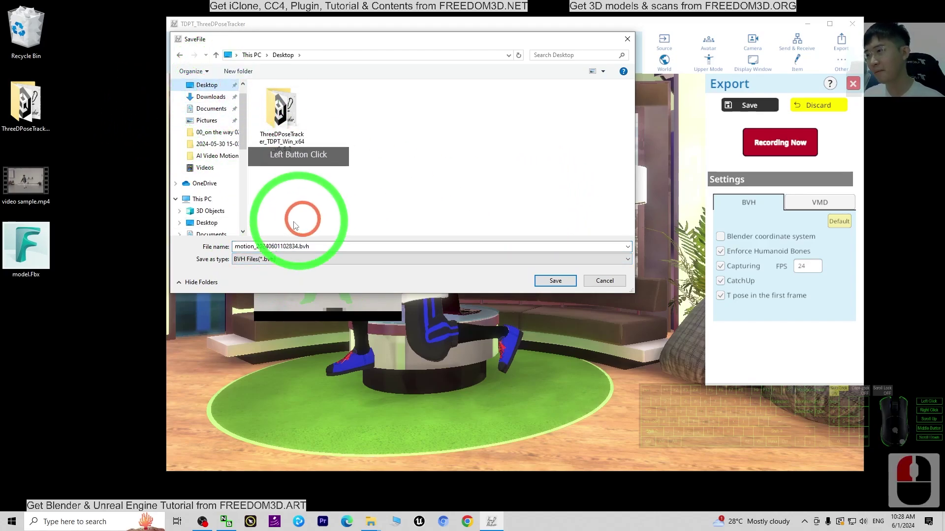
pyautogui.click(241, 248)
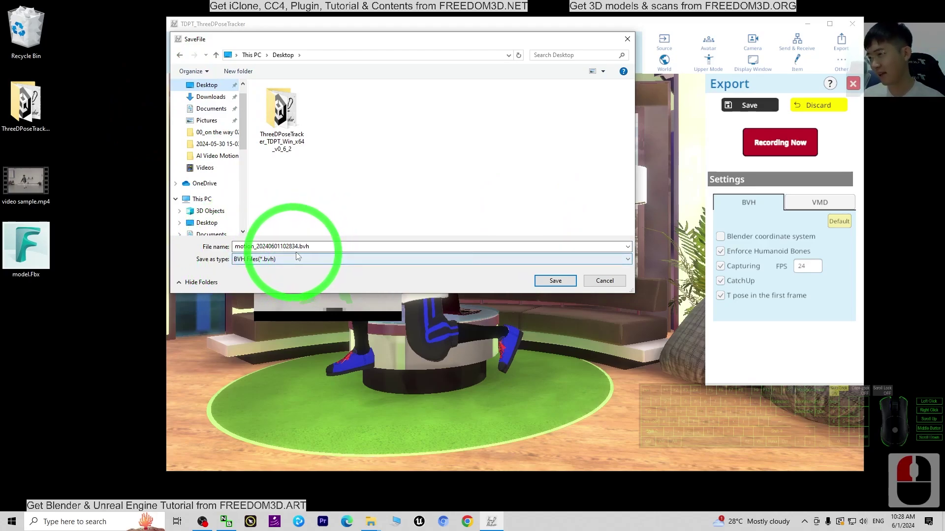
pyautogui.click(555, 280)
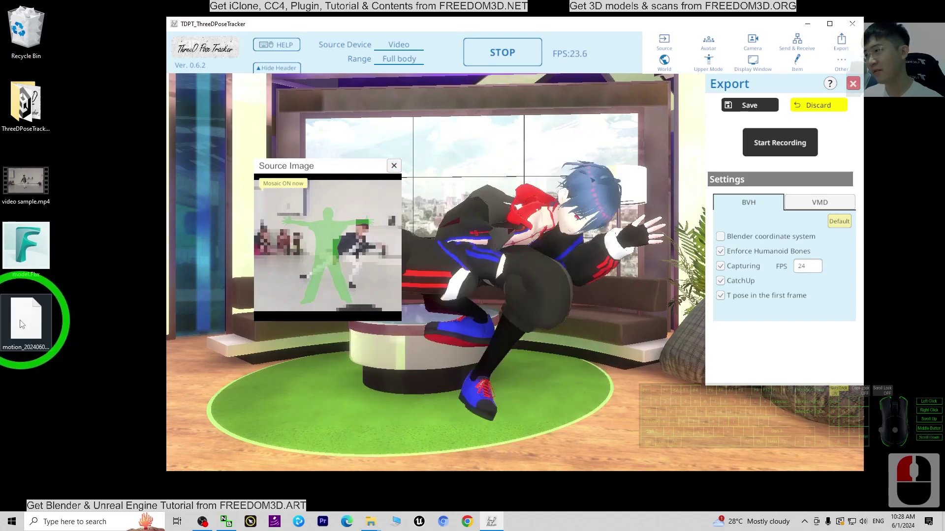
# - Stop the video tracking and minimize the tracker window
pyautogui.click(22, 325)
pyautogui.click(411, 119)
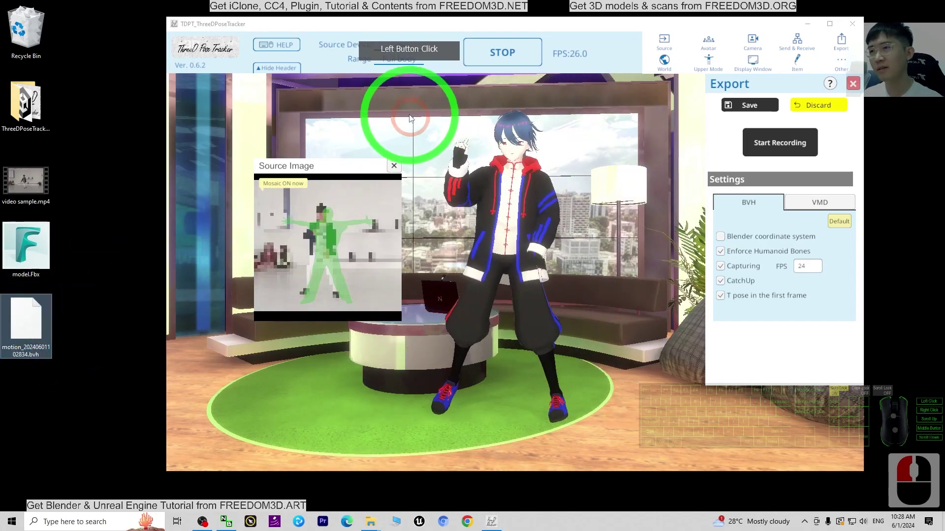
pyautogui.click(507, 55)
pyautogui.click(682, 93)
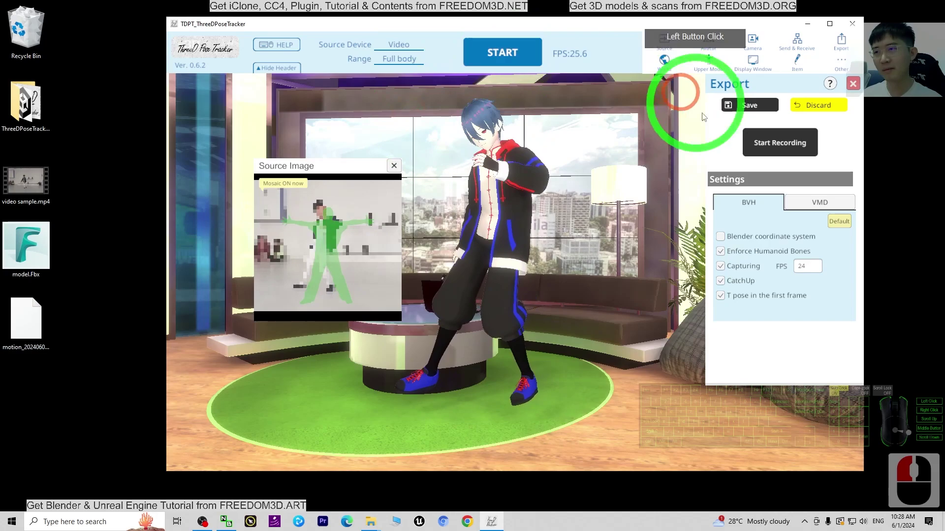
pyautogui.click(808, 23)
pyautogui.click(91, 348)
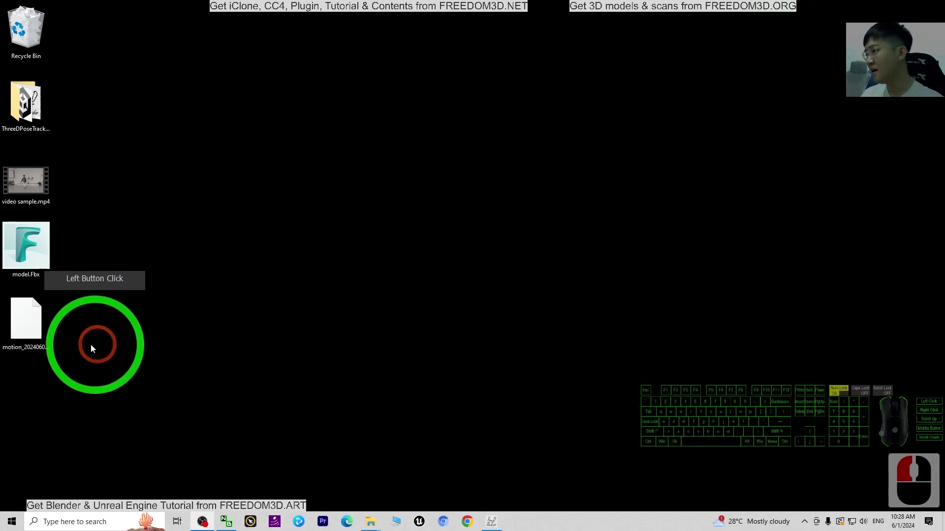
pyautogui.click(8, 350)
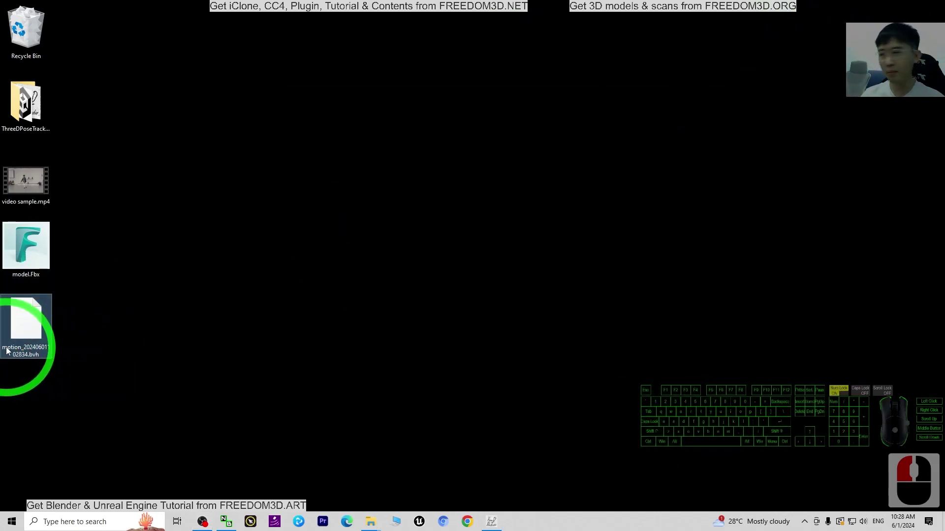
pyautogui.click(158, 332)
pyautogui.click(468, 453)
pyautogui.click(445, 317)
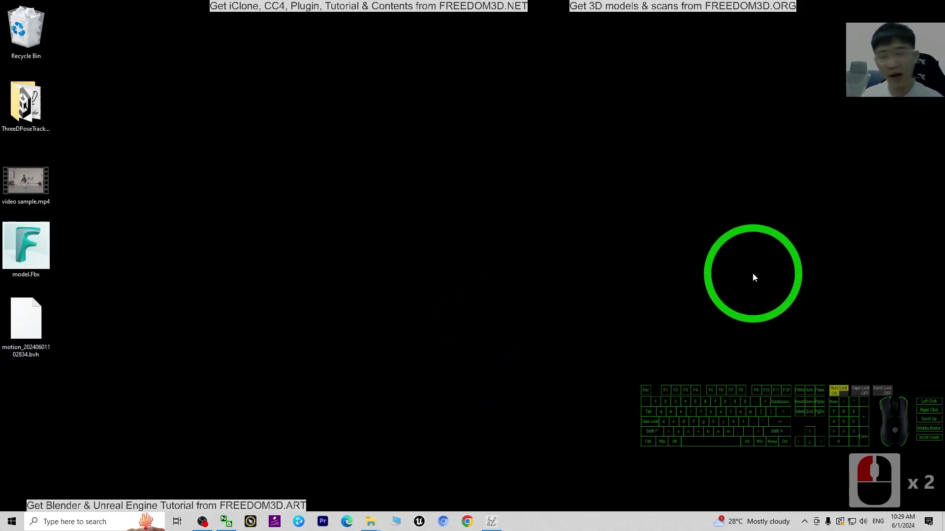
pyautogui.click(37, 260)
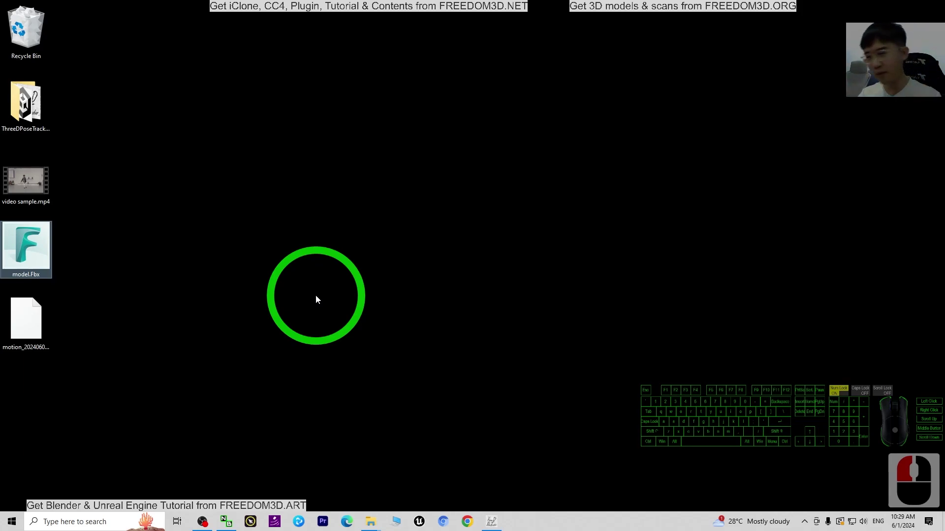
# - Find Blender 4.1 through the Windows search and launch it
pyautogui.click(108, 522)
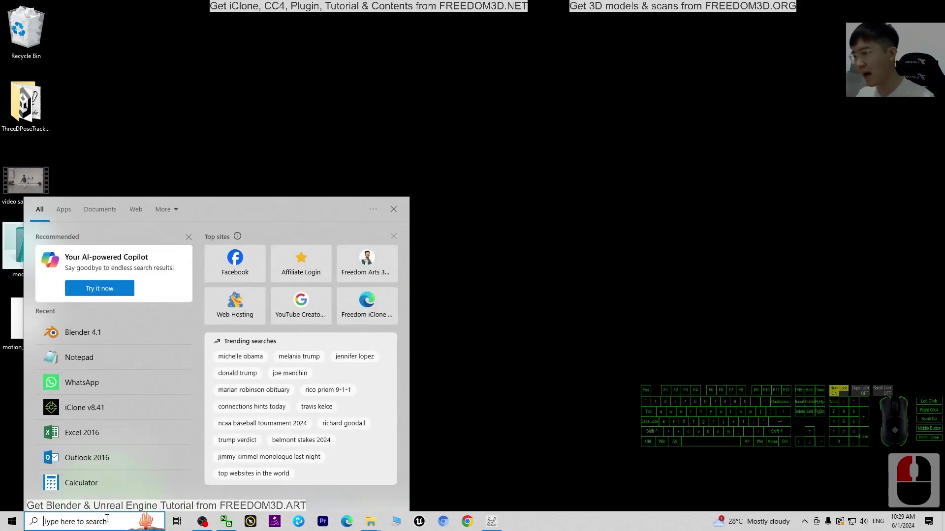
pyautogui.write('blender')
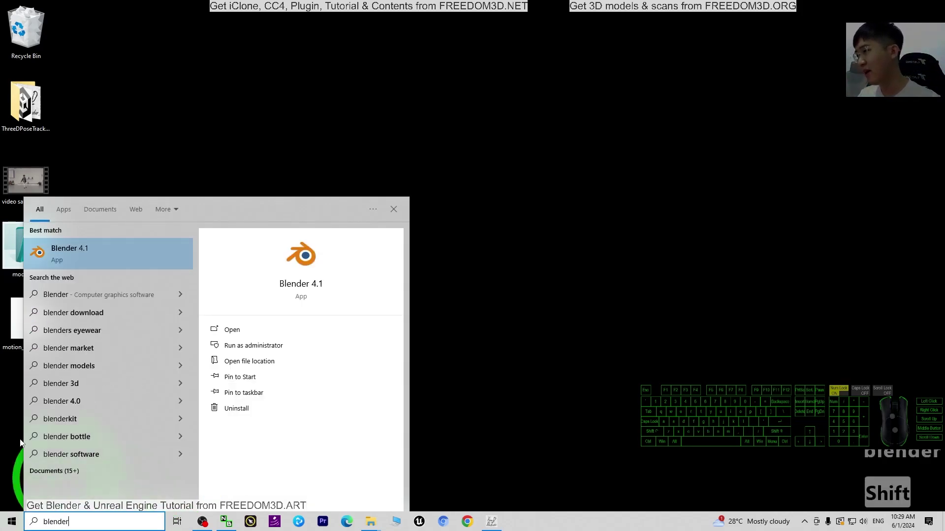
pyautogui.click(92, 268)
pyautogui.click(842, 317)
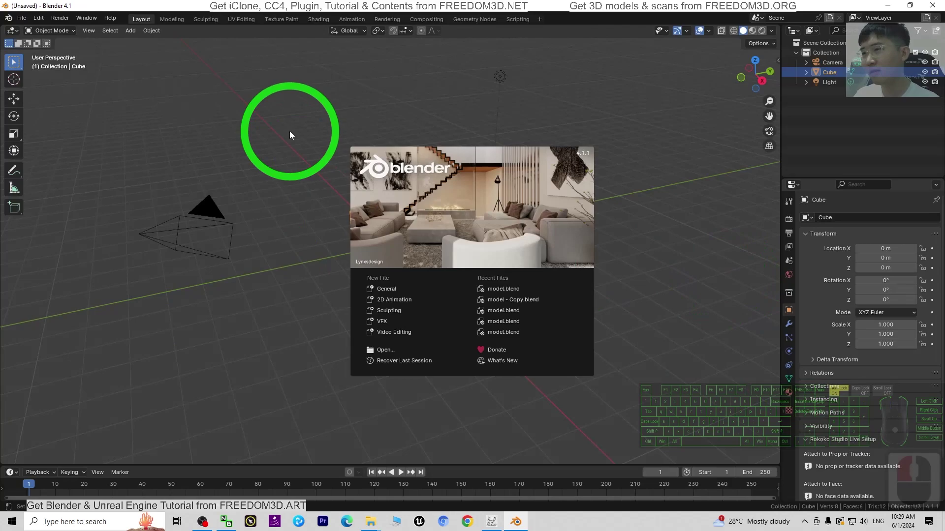
# - Dismiss the splash screen and delete the default camera, cube and light from the scene
pyautogui.click(366, 144)
pyautogui.click(378, 140)
pyautogui.click(394, 139)
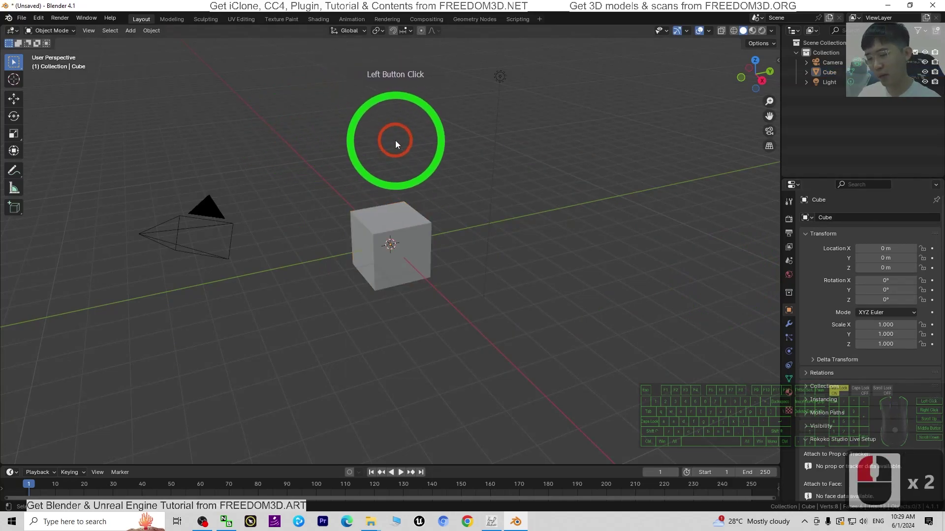
pyautogui.press('a')
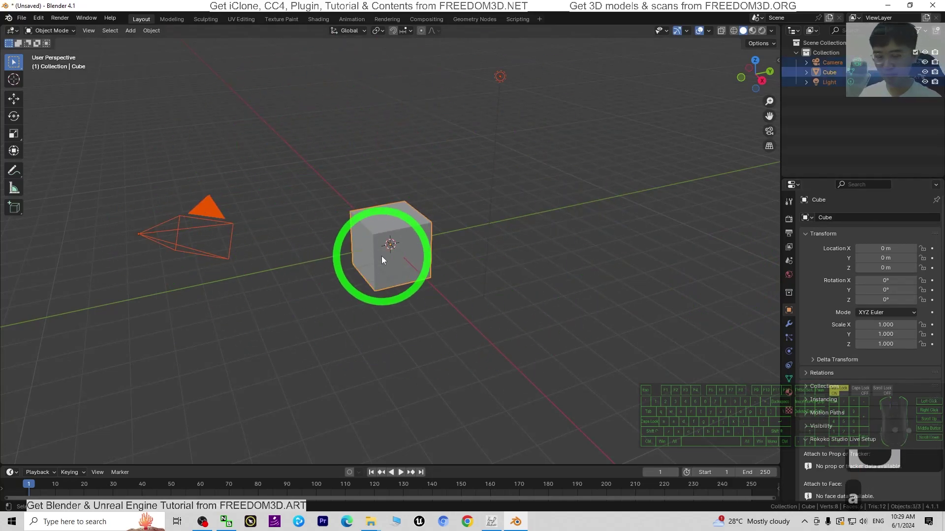
pyautogui.press('Delete')
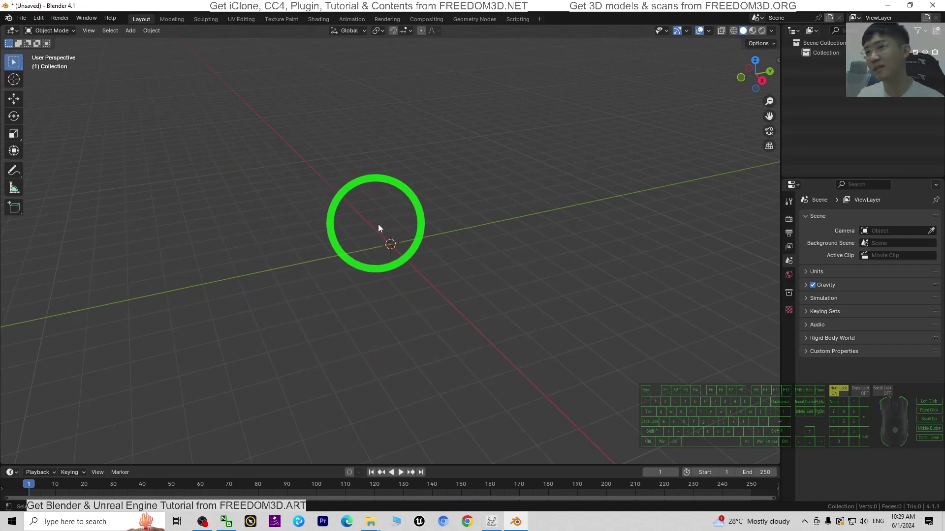
# - Move the Blender window aside to reveal the desktop files and import model.Fbx from the desktop as FBX
pyautogui.moveTo(219, 6); pyautogui.dragTo(348, 19)
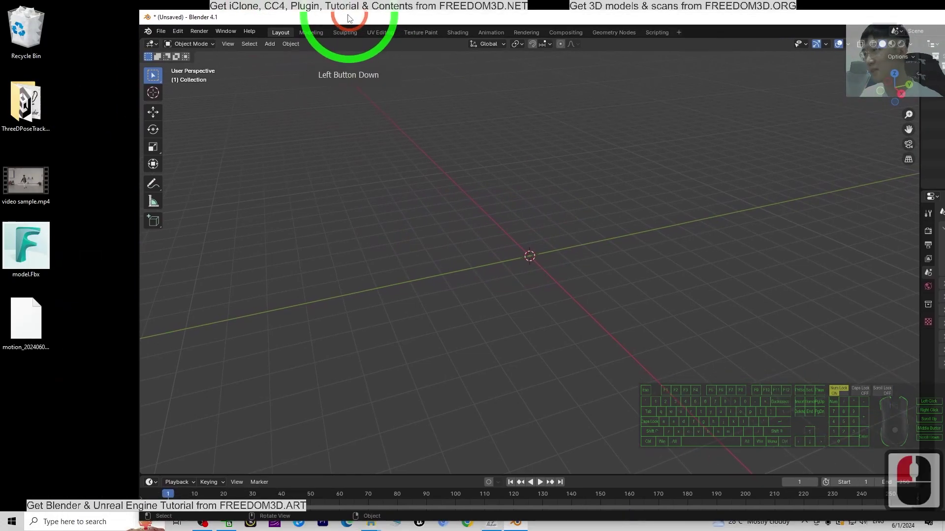
pyautogui.click(44, 247)
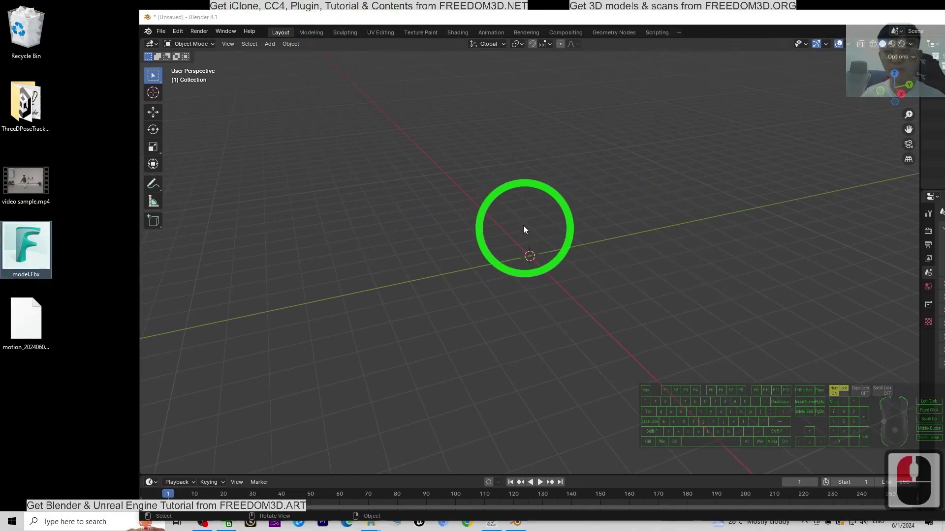
pyautogui.click(39, 254)
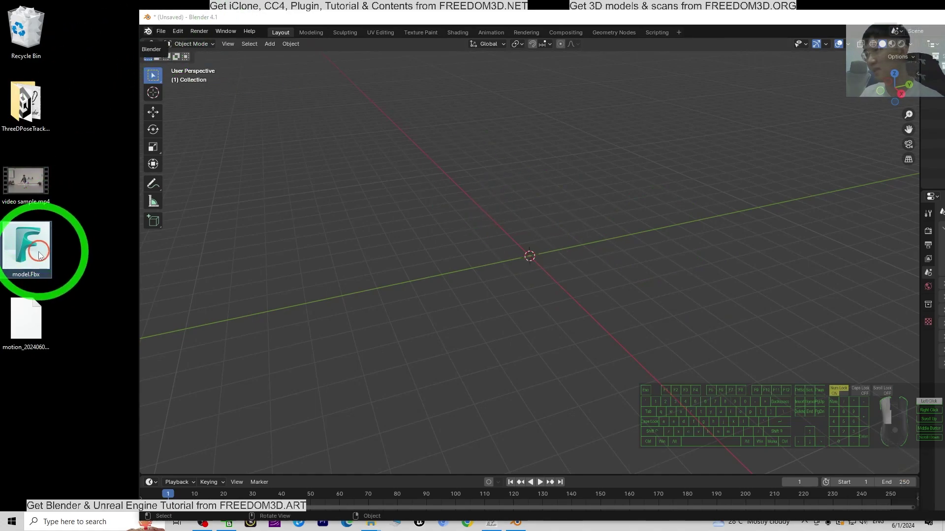
pyautogui.click(32, 264)
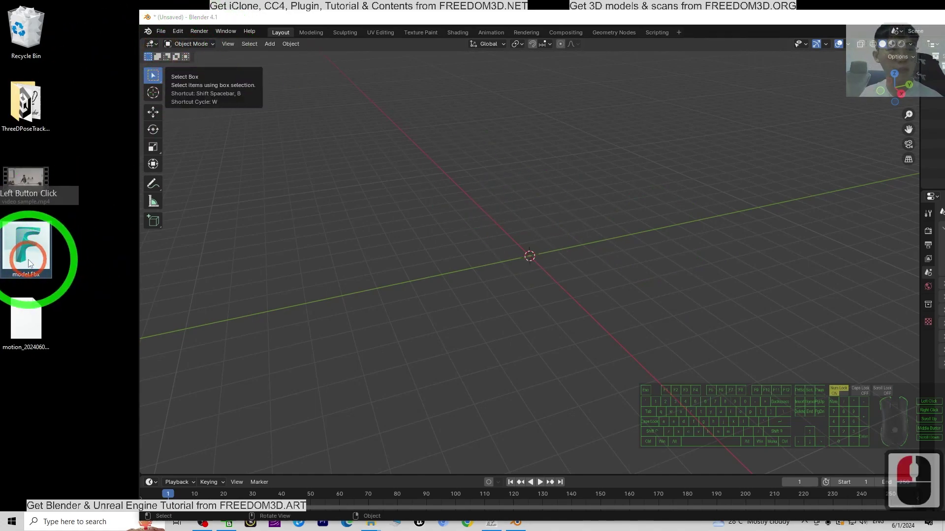
pyautogui.click(161, 31)
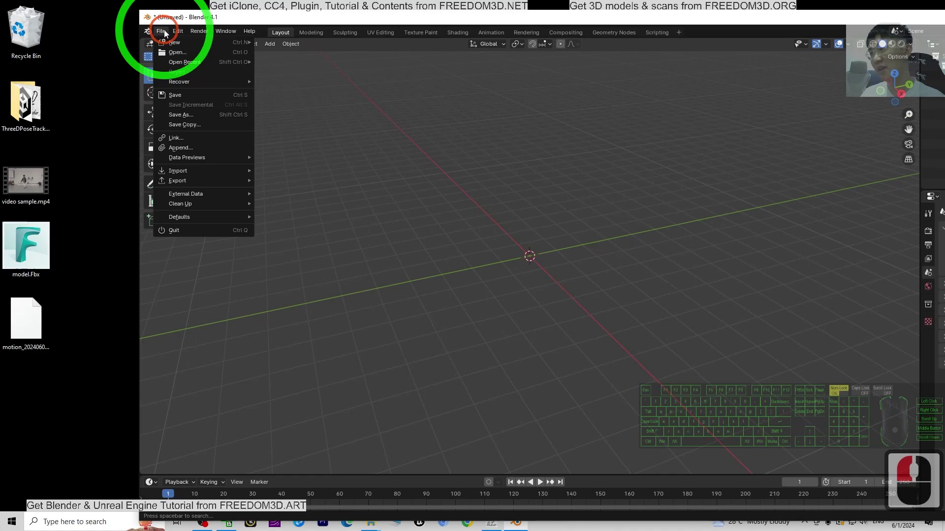
pyautogui.click(200, 172)
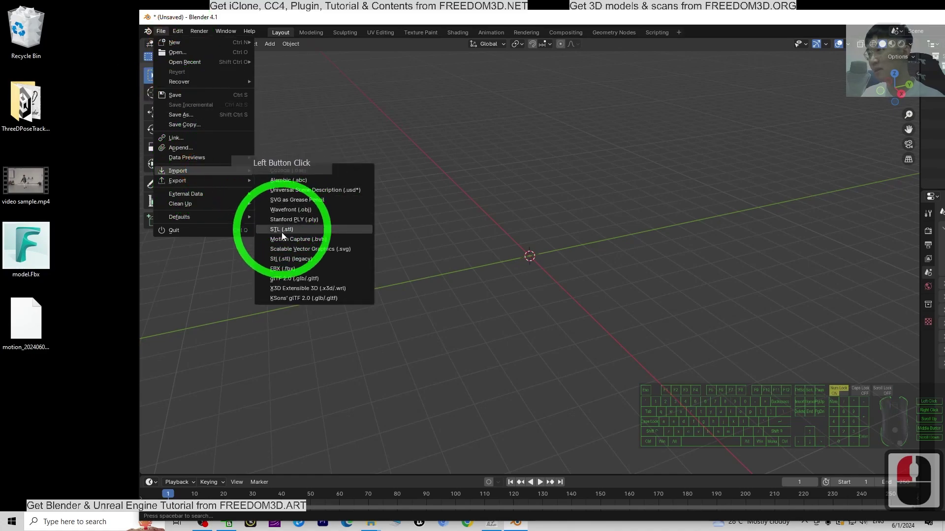
pyautogui.click(280, 268)
pyautogui.click(352, 203)
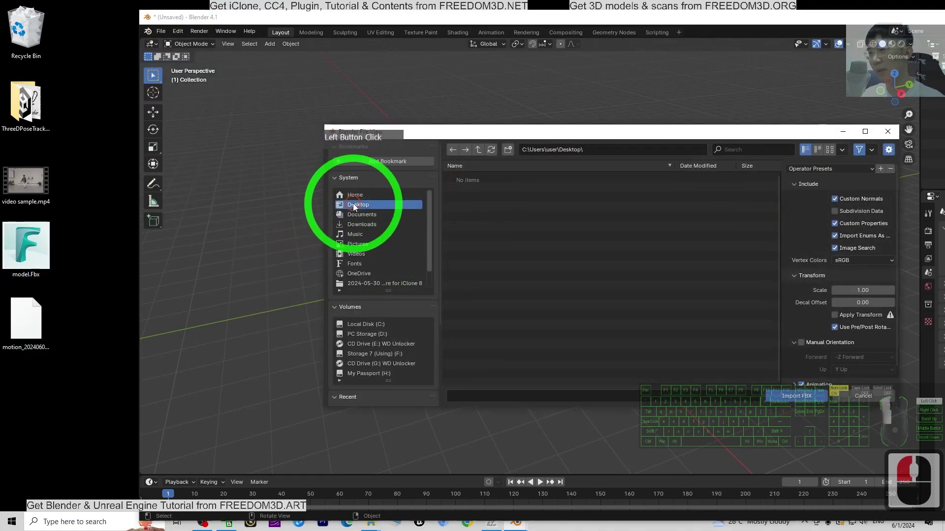
pyautogui.click(458, 189)
pyautogui.doubleClick(466, 188)
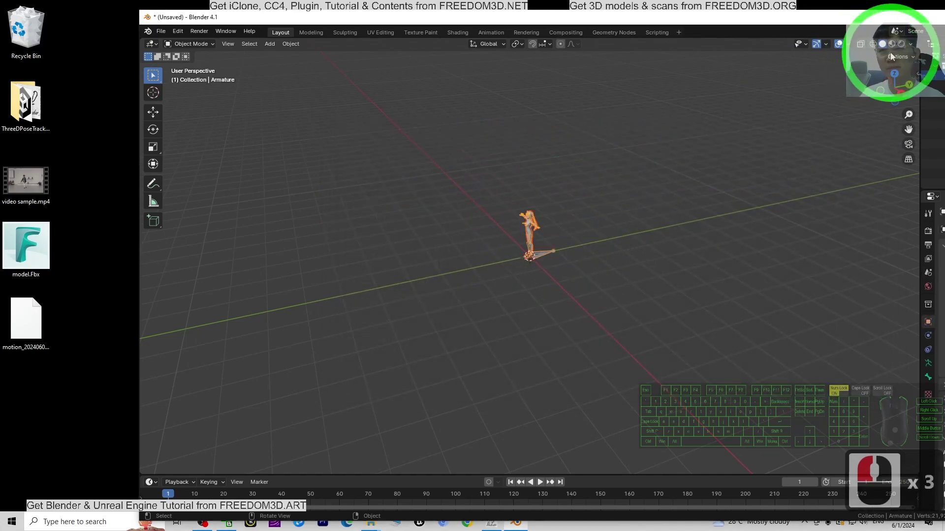
# - Maximize the window again and show the imported character in Material Preview shading
pyautogui.click(892, 26)
pyautogui.scroll(8, 493, 185)
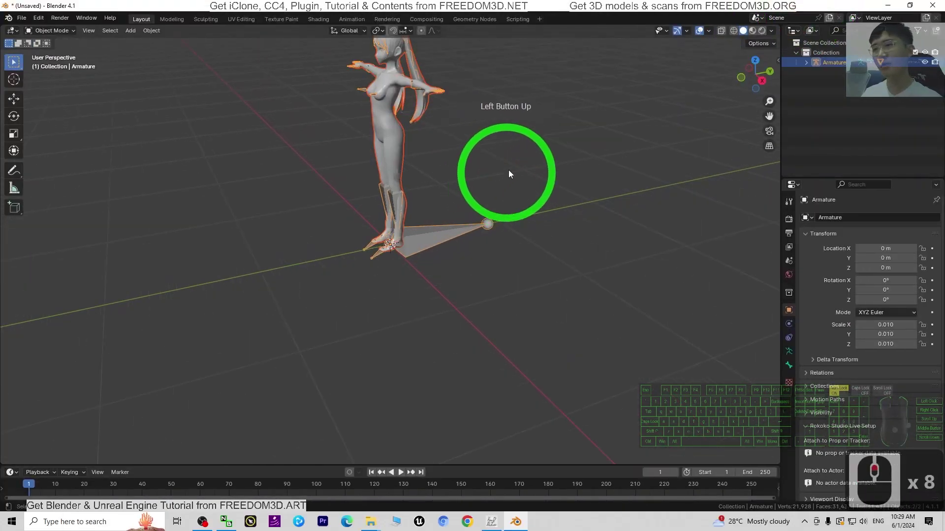
pyautogui.moveTo(578, 126)
pyautogui.keyDown('shift'); pyautogui.mouseDown(button='middle')
pyautogui.moveTo(571, 328)
pyautogui.moveTo(604, 327)
pyautogui.mouseUp(button='middle'); pyautogui.keyUp('shift')
pyautogui.click(752, 31)
pyautogui.scroll(3, 571, 307)
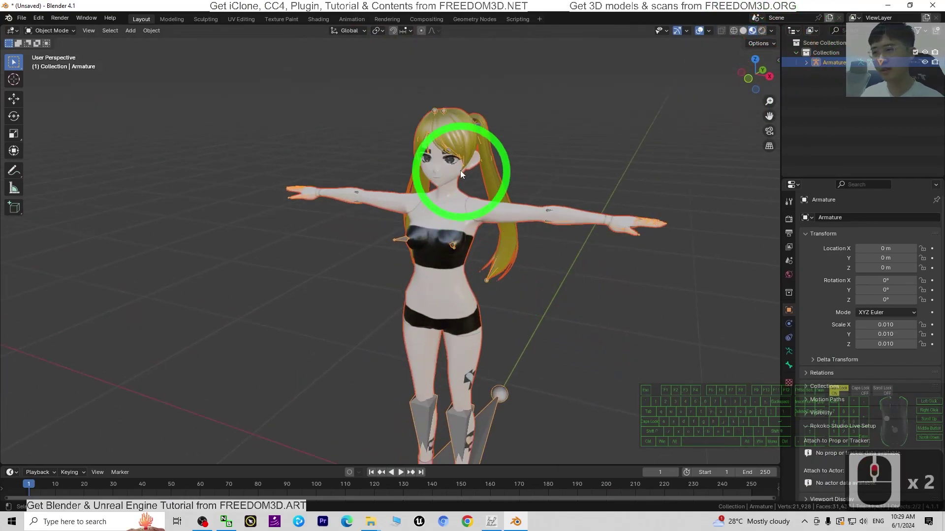
pyautogui.scroll(-3, 432, 195)
pyautogui.keyDown('shift'); pyautogui.moveTo(529, 320); pyautogui.dragTo(498, 280, button='middle'); pyautogui.keyUp('shift')
# - Set the Blend Mode of the character's body material to Alpha Clip
pyautogui.click(400, 242)
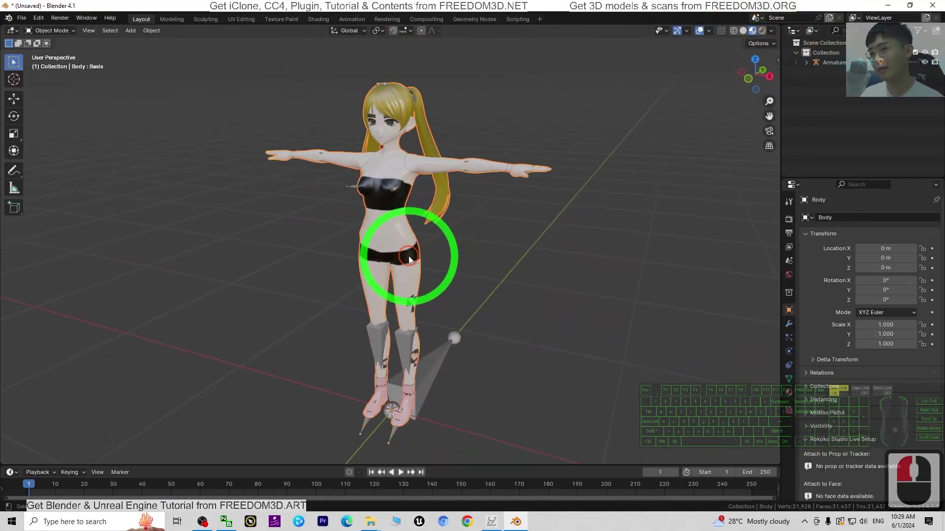
pyautogui.click(818, 340)
pyautogui.click(474, 301)
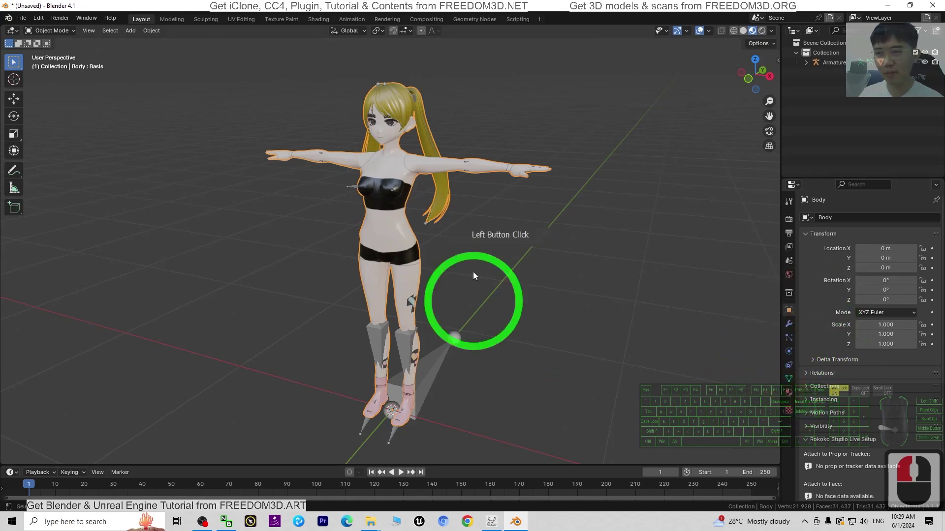
pyautogui.click(788, 392)
pyautogui.scroll(-10, 890, 294)
pyautogui.scroll(10, 891, 304)
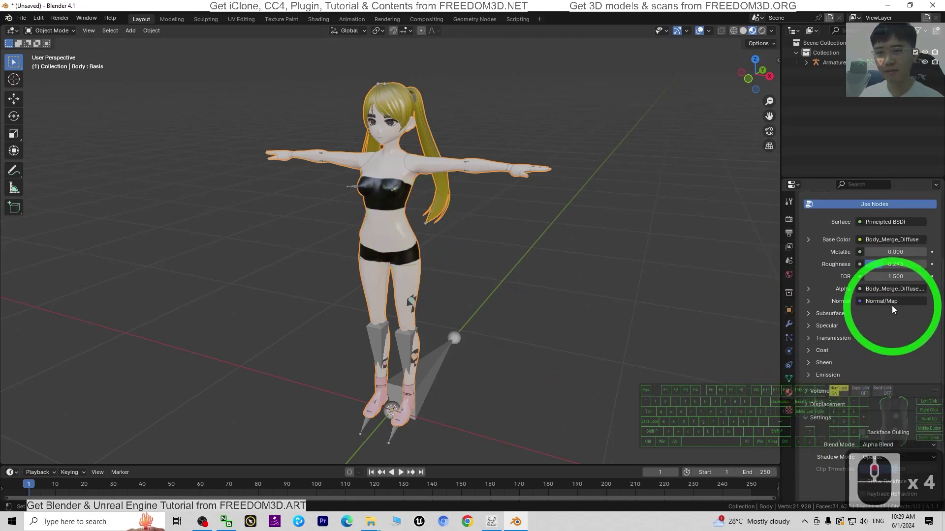
pyautogui.scroll(-15, 851, 295)
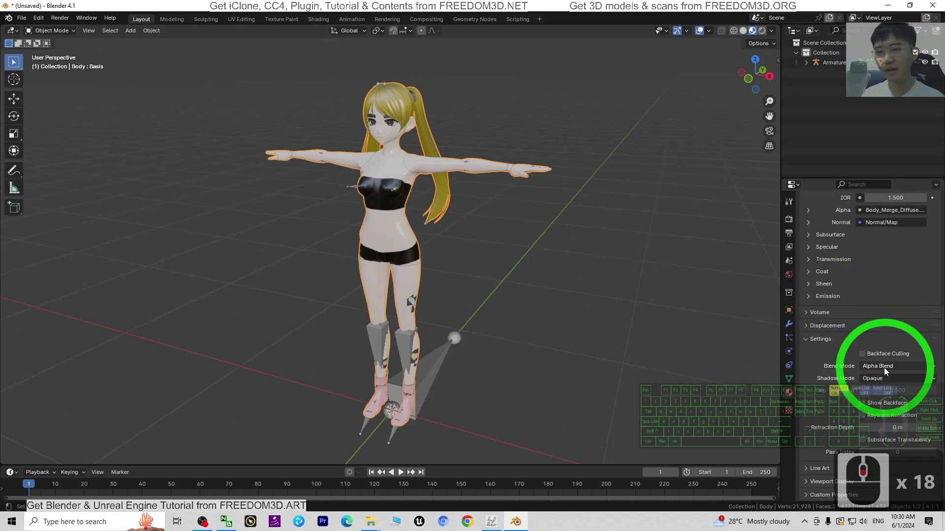
pyautogui.click(884, 368)
pyautogui.click(881, 388)
pyautogui.click(400, 98)
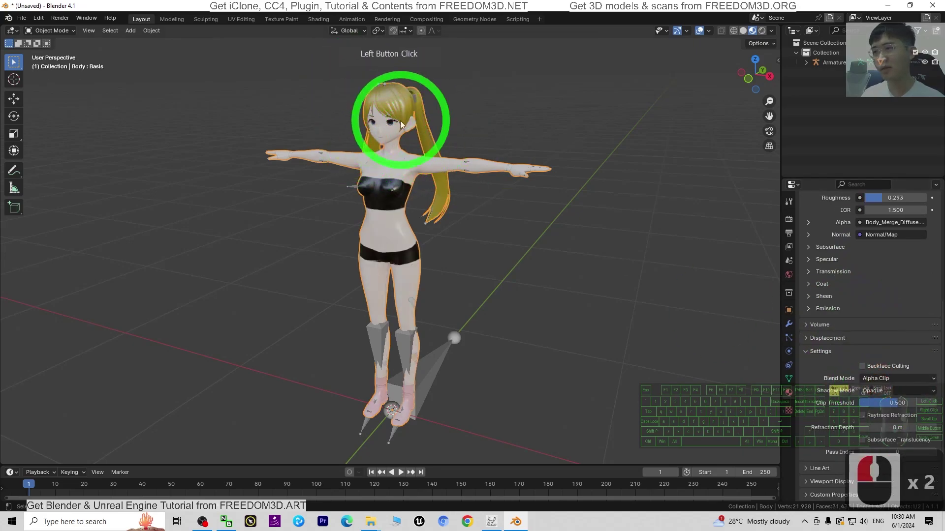
# - Set the Roughness of the character's Body_Merge material to 1.000
pyautogui.click(450, 369)
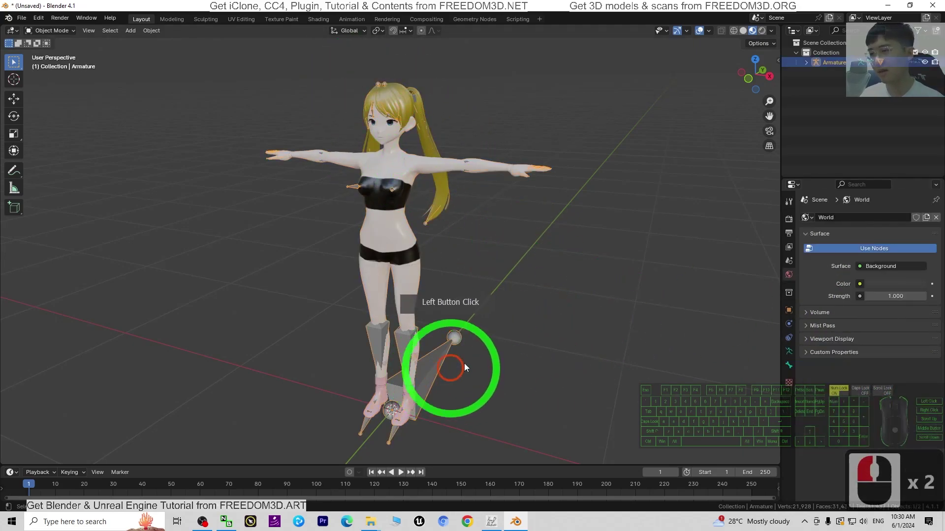
pyautogui.scroll(2, 492, 197)
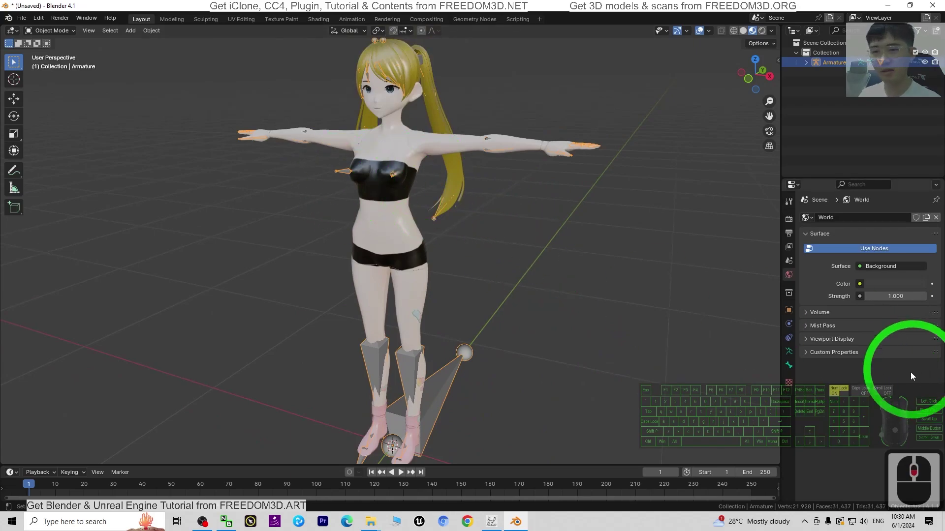
pyautogui.click(789, 387)
pyautogui.click(408, 134)
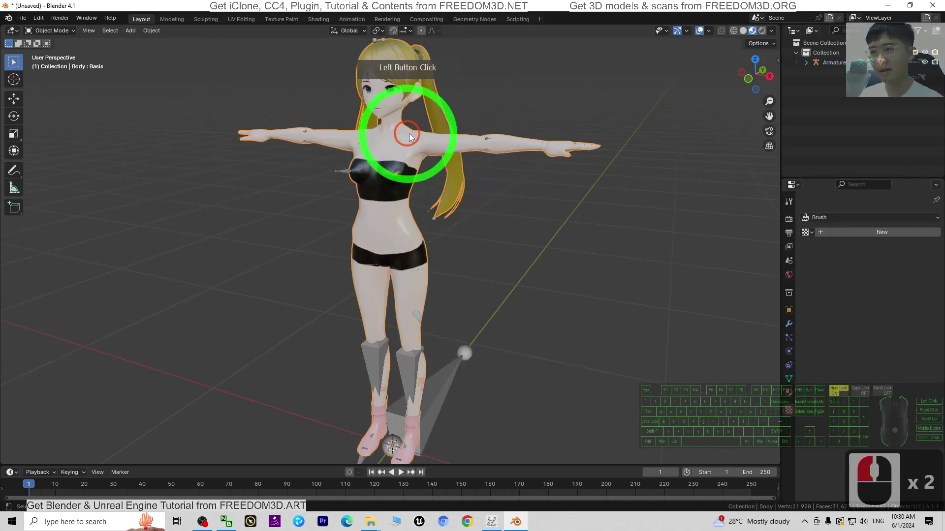
pyautogui.click(789, 392)
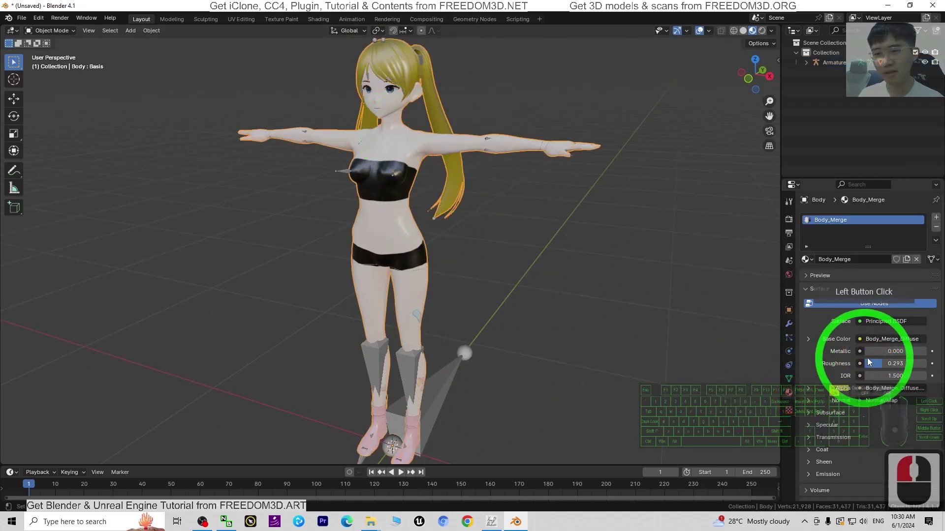
pyautogui.moveTo(897, 365); pyautogui.dragTo(364, 242)
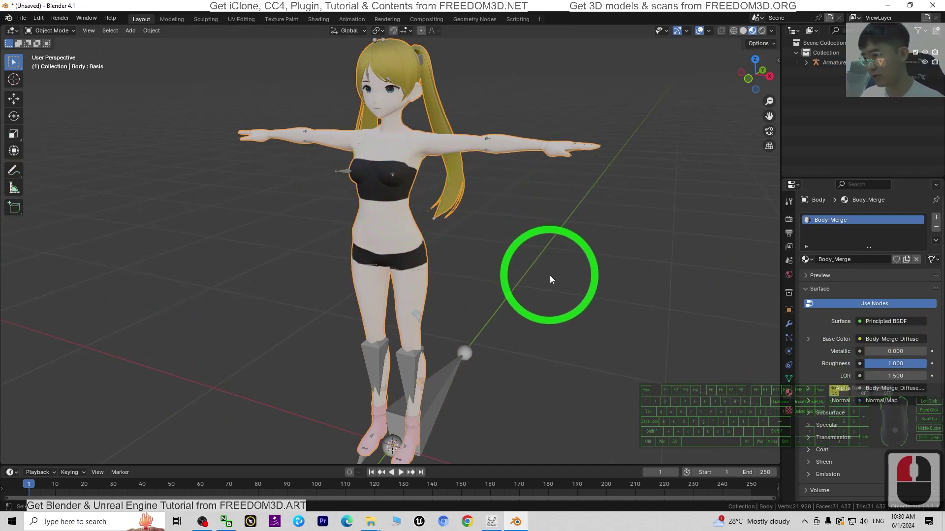
pyautogui.scroll(-2, 591, 295)
pyautogui.click(428, 275)
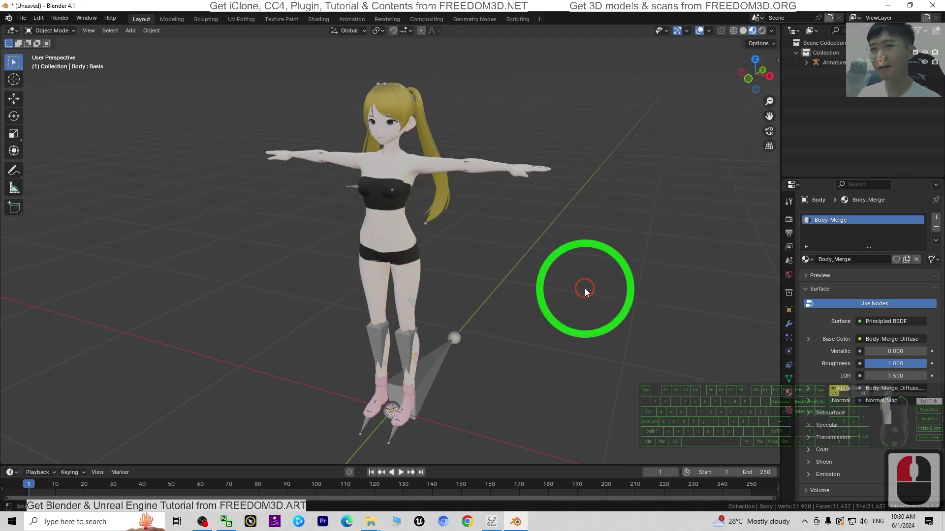
# - Display the character armature's bones In Front of the mesh and show their Names in the viewport
pyautogui.click(413, 348)
pyautogui.click(403, 350)
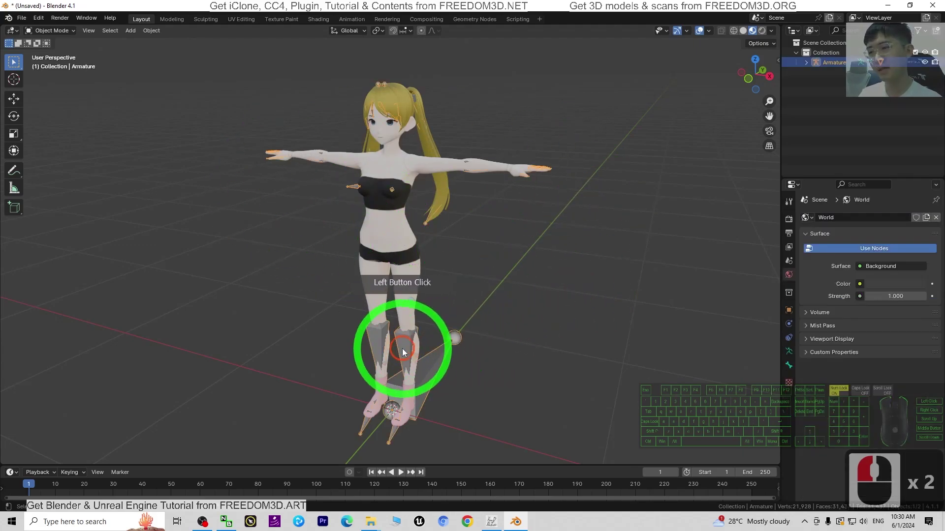
pyautogui.click(789, 350)
pyautogui.click(807, 349)
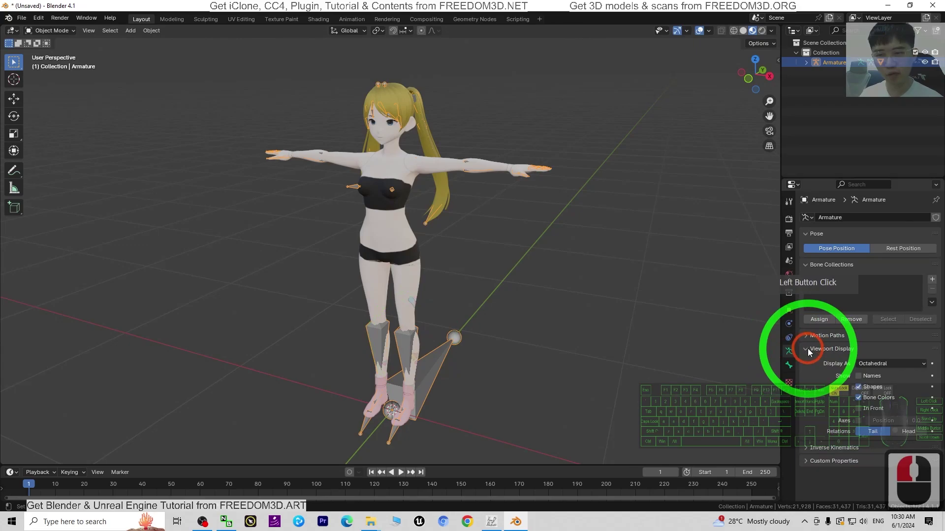
pyautogui.click(858, 408)
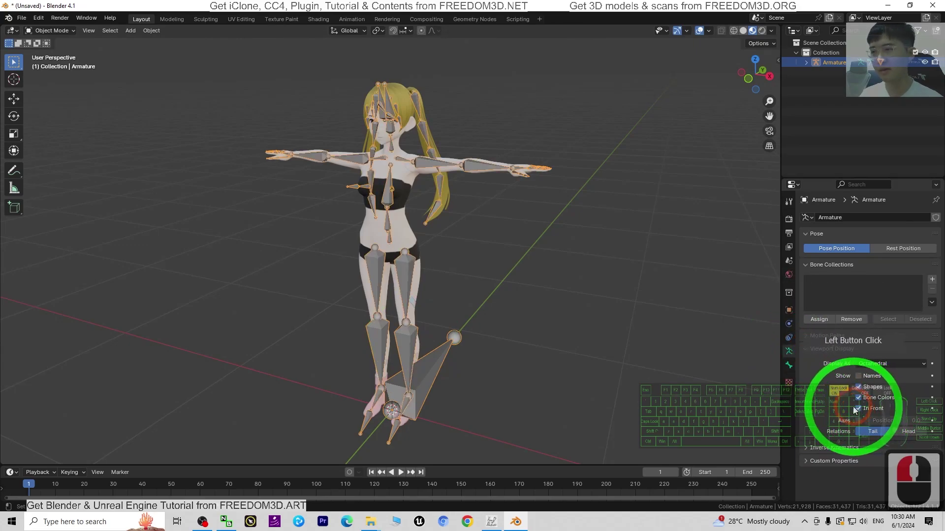
pyautogui.click(859, 377)
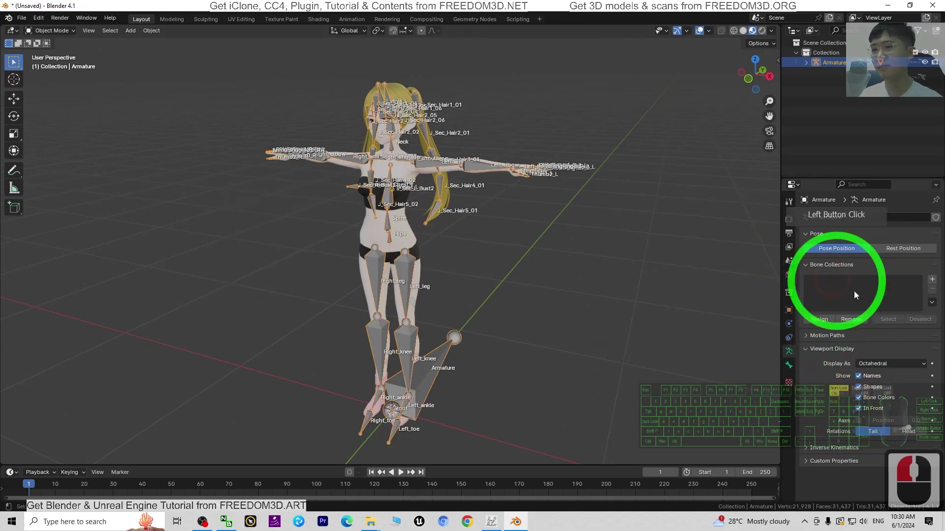
pyautogui.click(859, 377)
pyautogui.click(859, 377)
pyautogui.scroll(5, 454, 297)
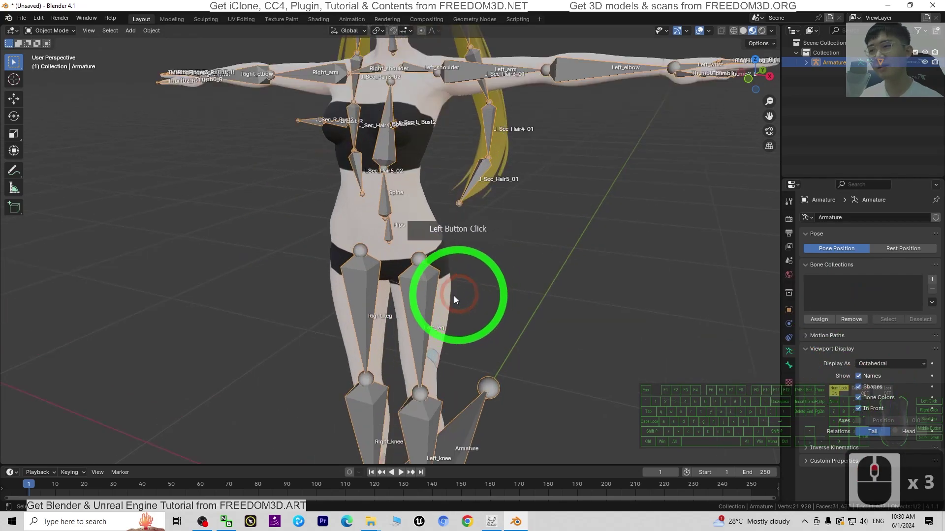
pyautogui.scroll(-5, 433, 356)
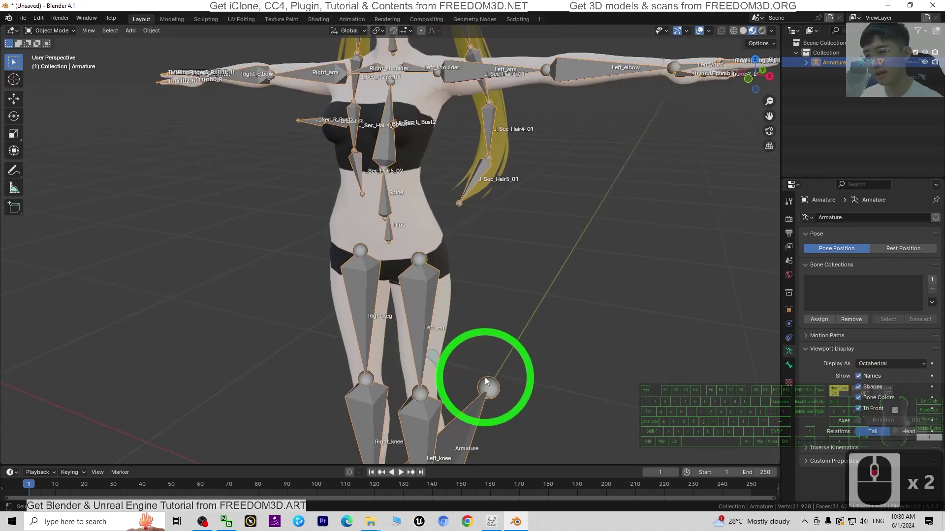
pyautogui.scroll(-2, 591, 284)
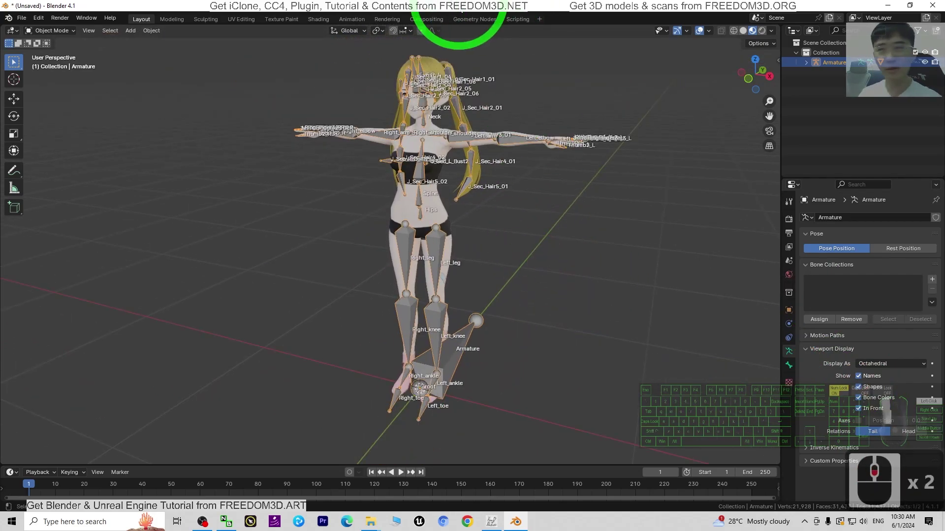
# - Locate the captured motion file on the desktop and import motion_20240601102834.bvh as Motion Capture (.bvh)
pyautogui.moveTo(458, 6); pyautogui.dragTo(544, 32)
pyautogui.click(9, 334)
pyautogui.click(684, 435)
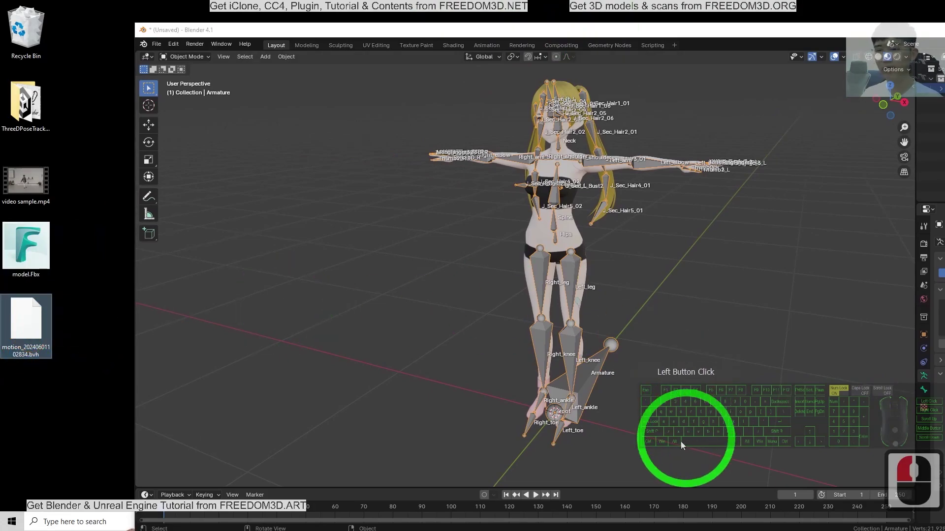
pyautogui.moveTo(701, 20); pyautogui.dragTo(3, 3)
pyautogui.click(22, 18)
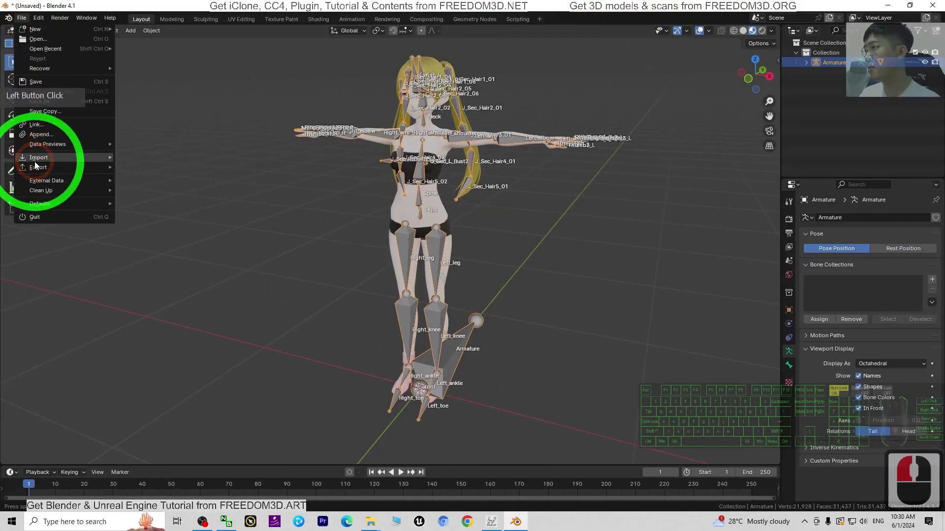
pyautogui.click(74, 159)
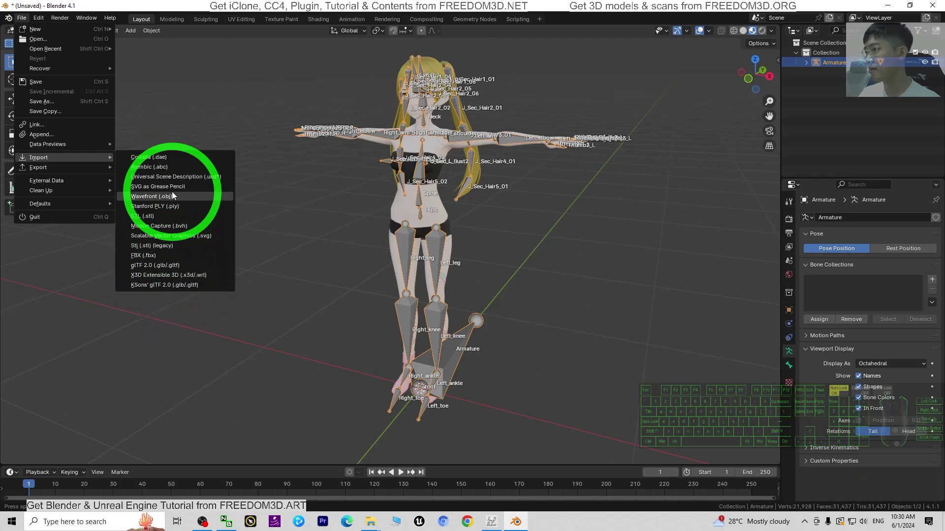
pyautogui.click(169, 226)
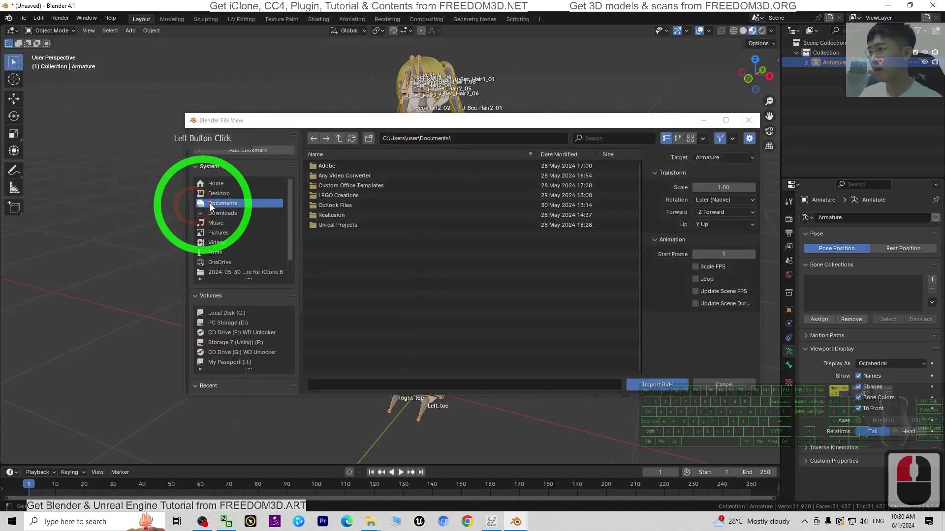
pyautogui.click(222, 194)
pyautogui.click(393, 177)
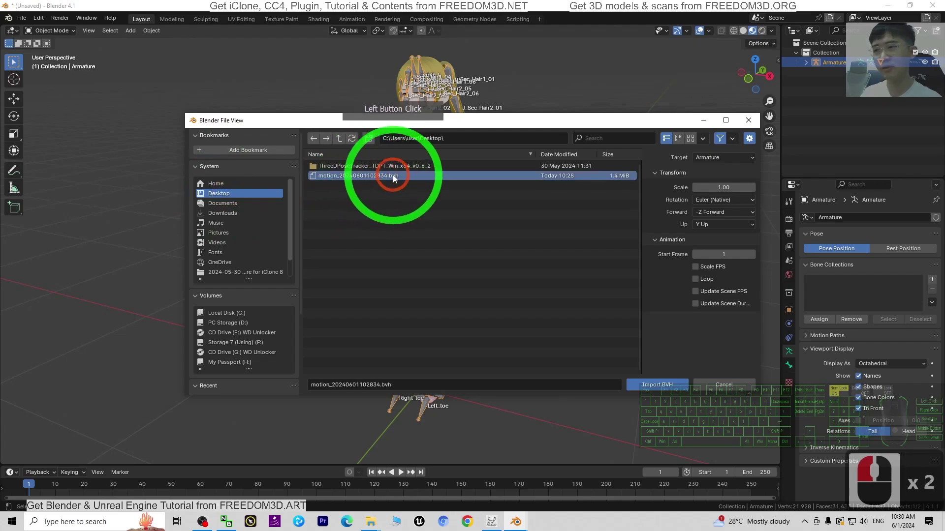
pyautogui.click(640, 384)
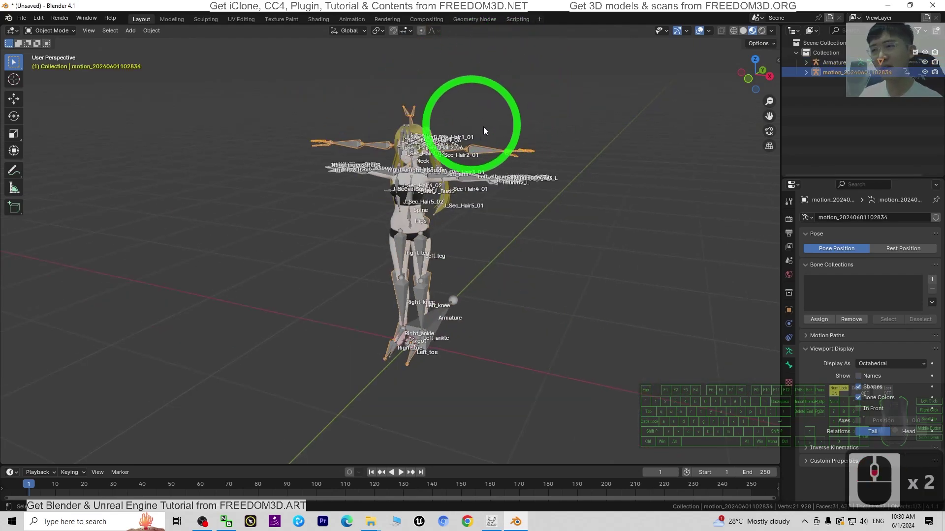
# - Move the imported motion armature along the negative X axis so it stands beside the character
pyautogui.click(485, 155)
pyautogui.click(12, 100)
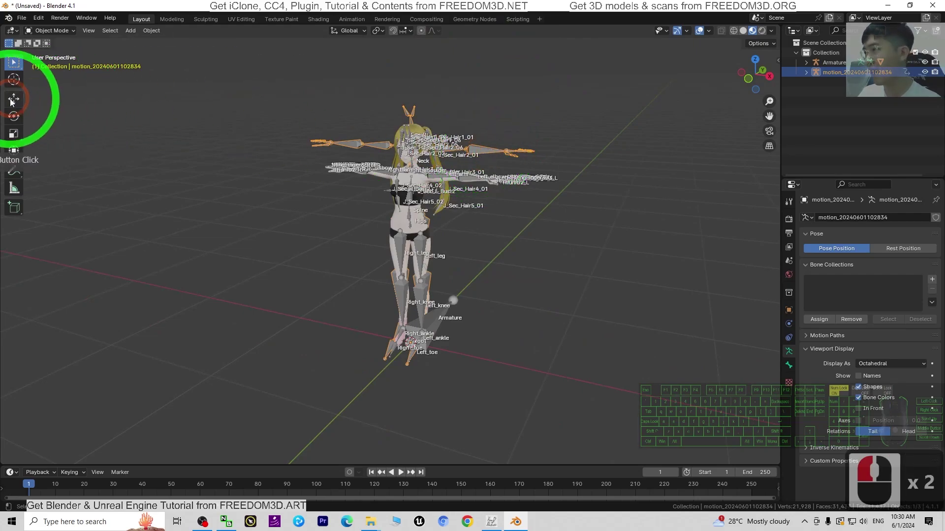
pyautogui.click(14, 100)
pyautogui.click(302, 267)
pyautogui.click(443, 348)
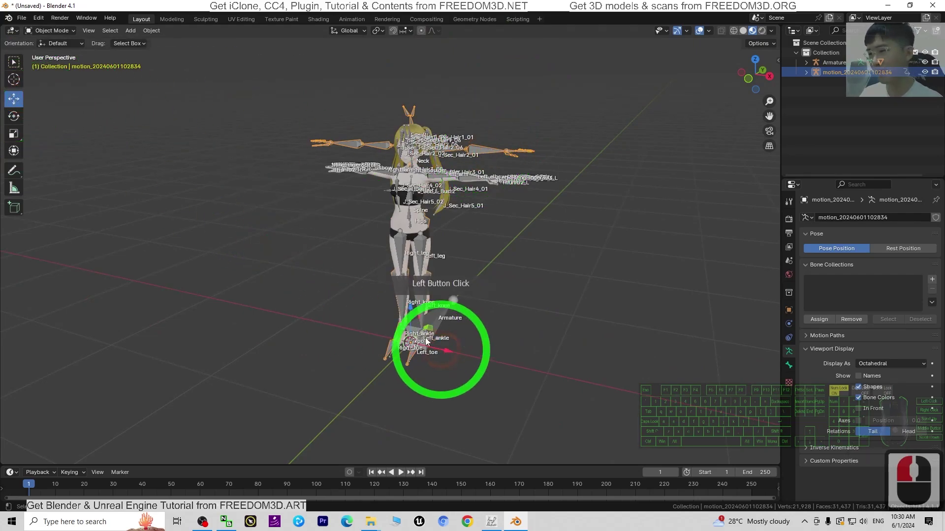
pyautogui.moveTo(445, 352); pyautogui.dragTo(296, 305)
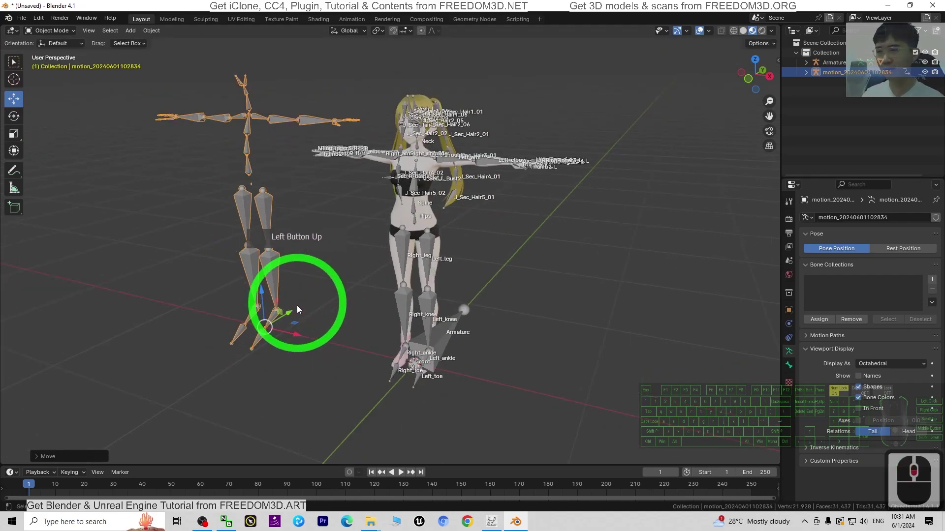
pyautogui.moveTo(297, 305); pyautogui.dragTo(400, 359, button='middle')
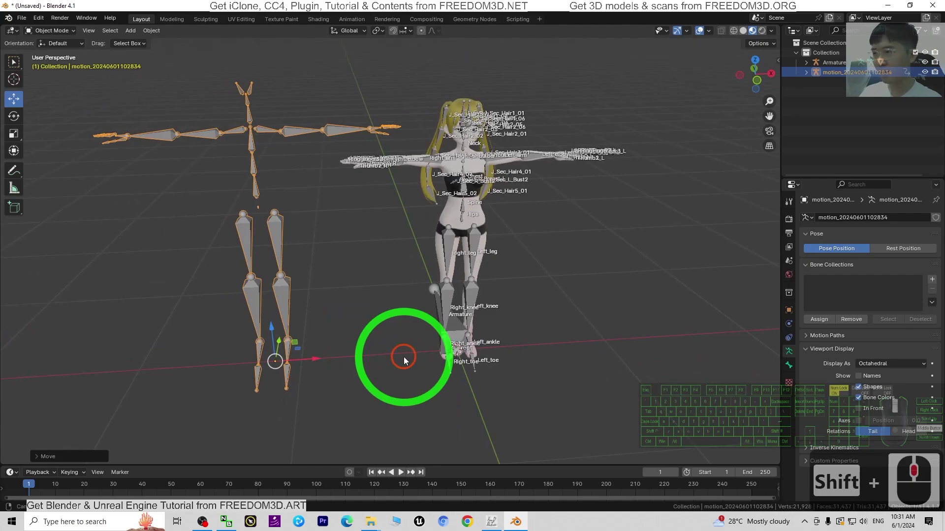
# - Show the bone Names of the imported motion armature in the viewport
pyautogui.click(338, 271)
pyautogui.doubleClick(279, 232)
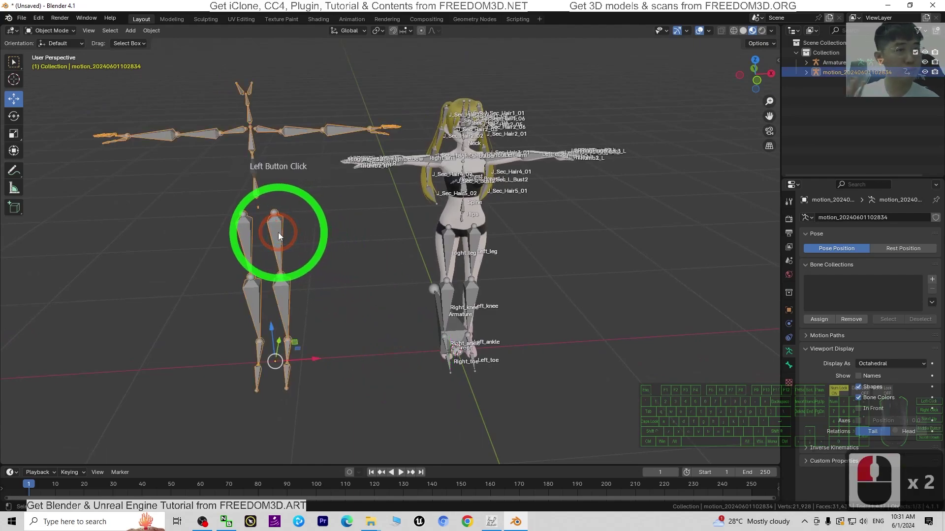
pyautogui.click(322, 230)
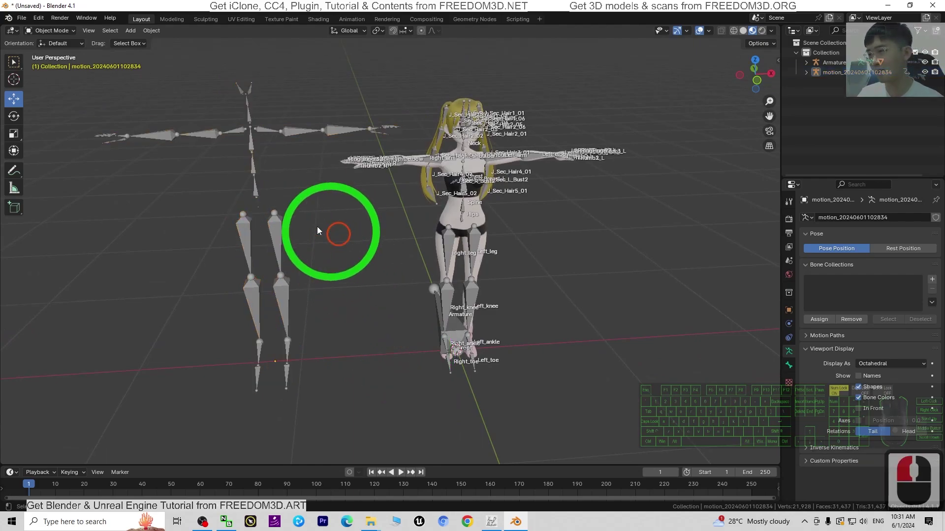
pyautogui.click(274, 223)
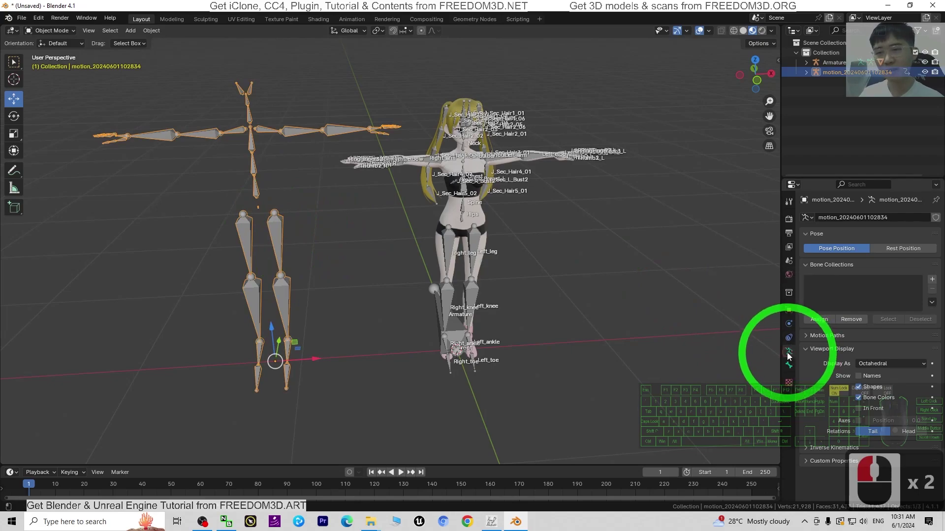
pyautogui.click(809, 355)
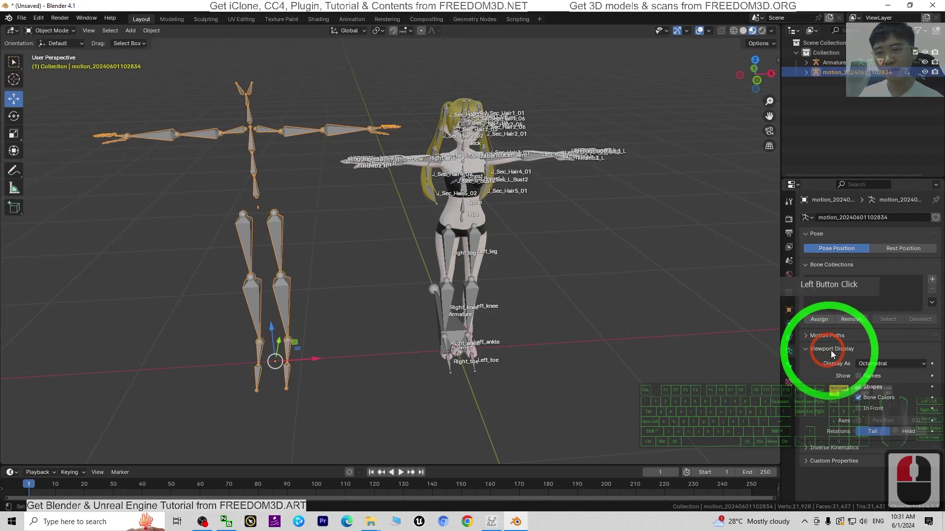
pyautogui.click(869, 376)
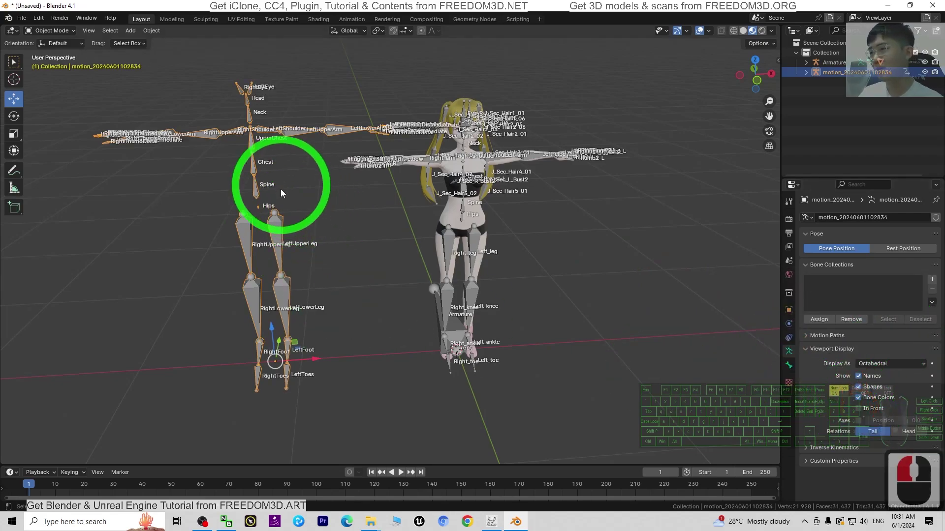
# - Compare the bone names and structure of the motion armature with the character's armature, especially the legs and feet
pyautogui.scroll(3, 442, 344)
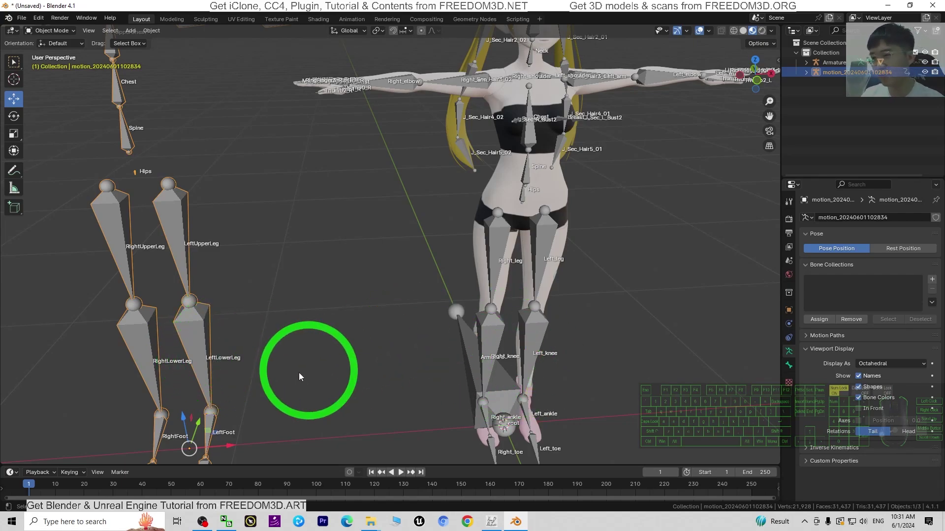
pyautogui.moveTo(728, 407); pyautogui.dragTo(699, 370, button='middle')
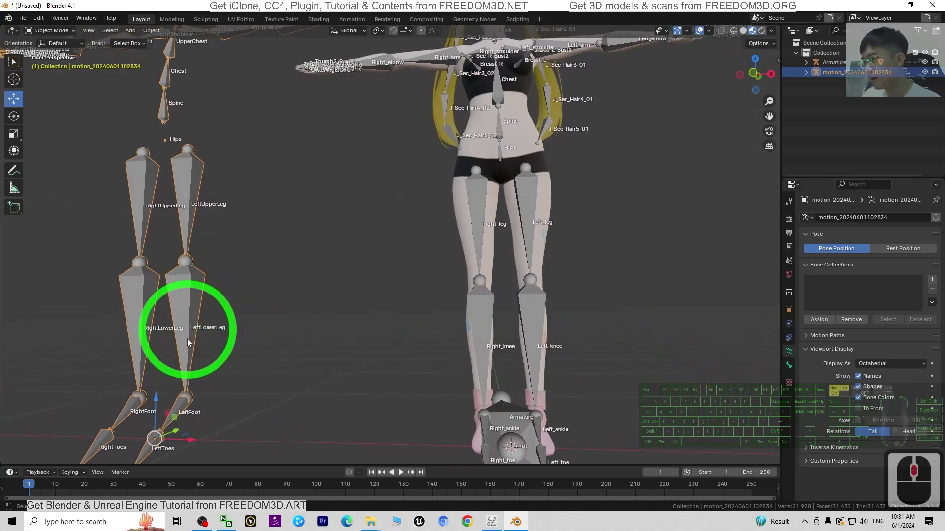
pyautogui.click(538, 325)
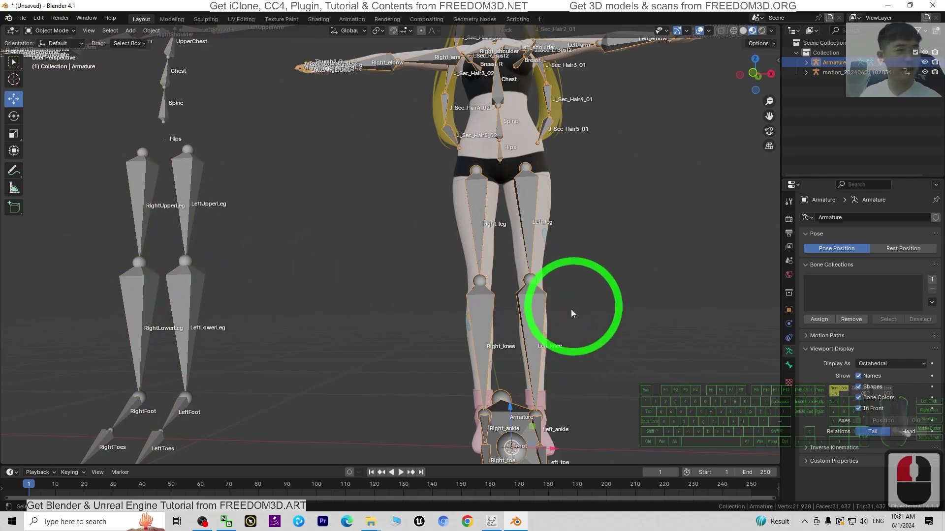
pyautogui.click(186, 310)
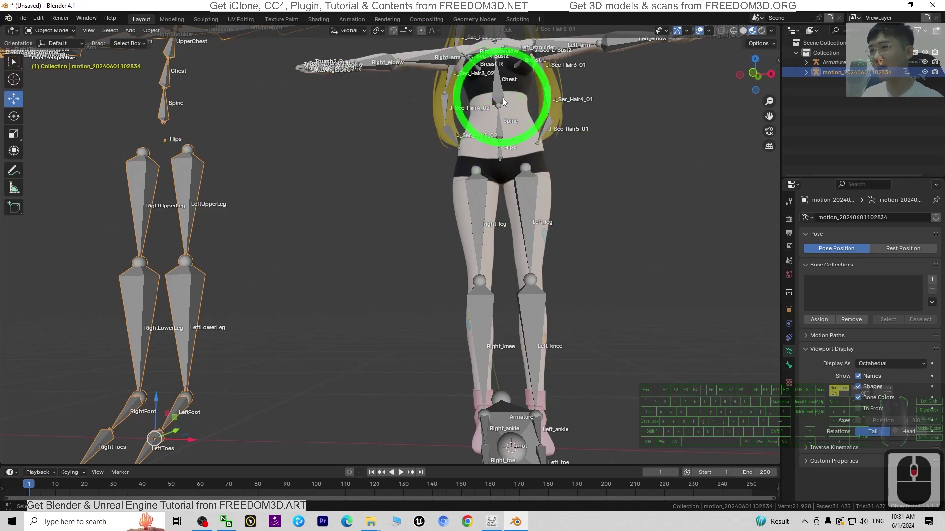
pyautogui.scroll(-2, 601, 165)
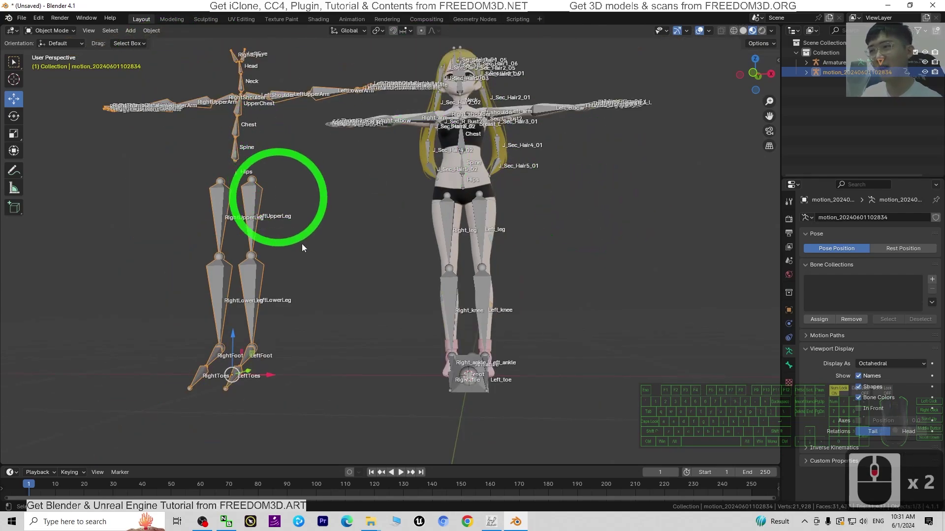
pyautogui.scroll(2, 359, 398)
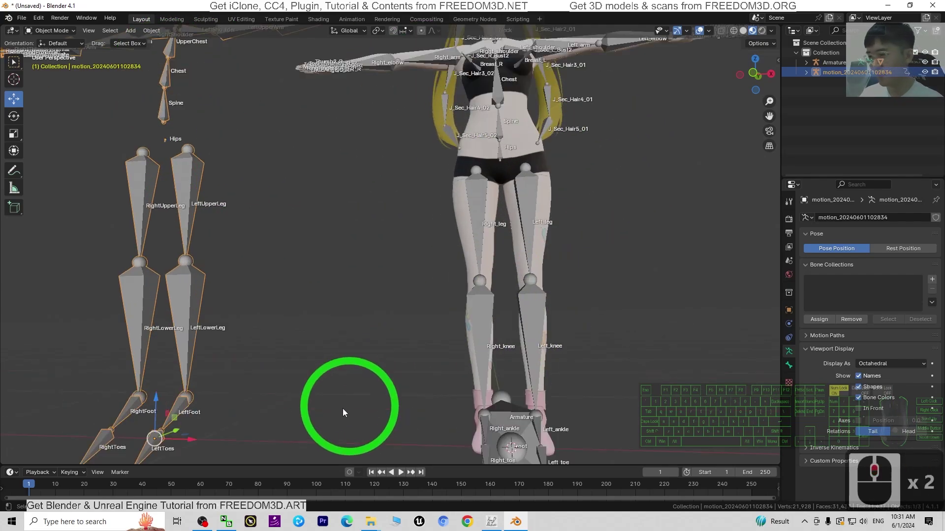
pyautogui.moveTo(556, 388); pyautogui.dragTo(638, 298, button='middle')
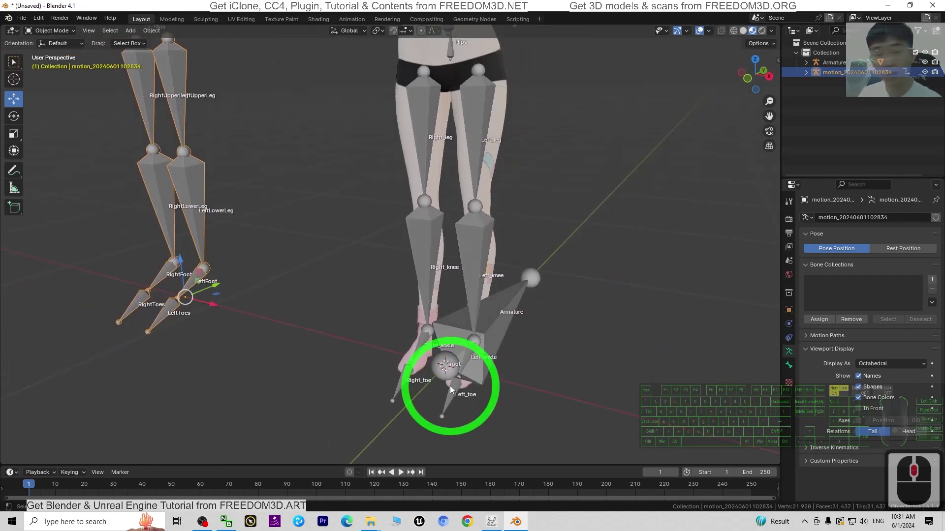
# - Display the Rokoko add-on's settings beside the 3D viewport and expand the Retargeting section
pyautogui.scroll(-2, 307, 301)
pyautogui.moveTo(315, 310); pyautogui.dragTo(533, 275, button='middle')
pyautogui.scroll(-2, 640, 273)
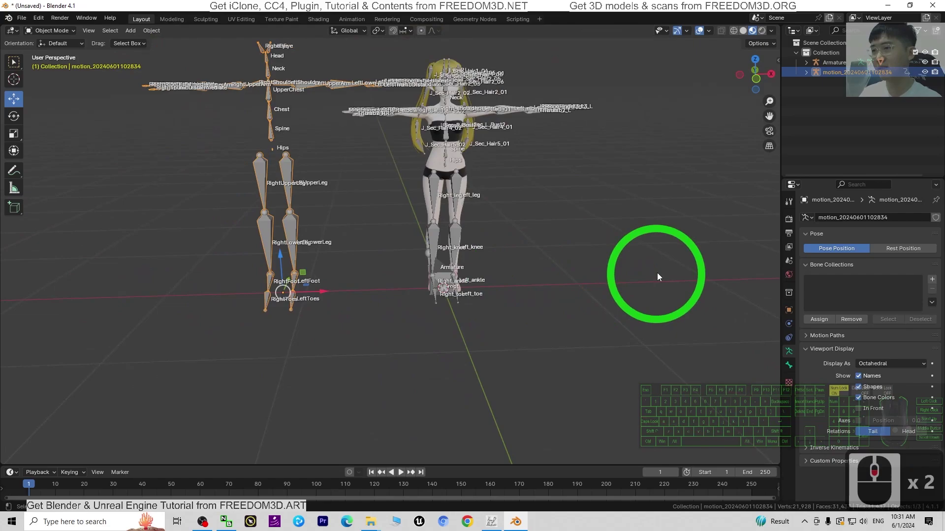
pyautogui.moveTo(657, 273); pyautogui.dragTo(628, 271, button='middle')
pyautogui.press('n')
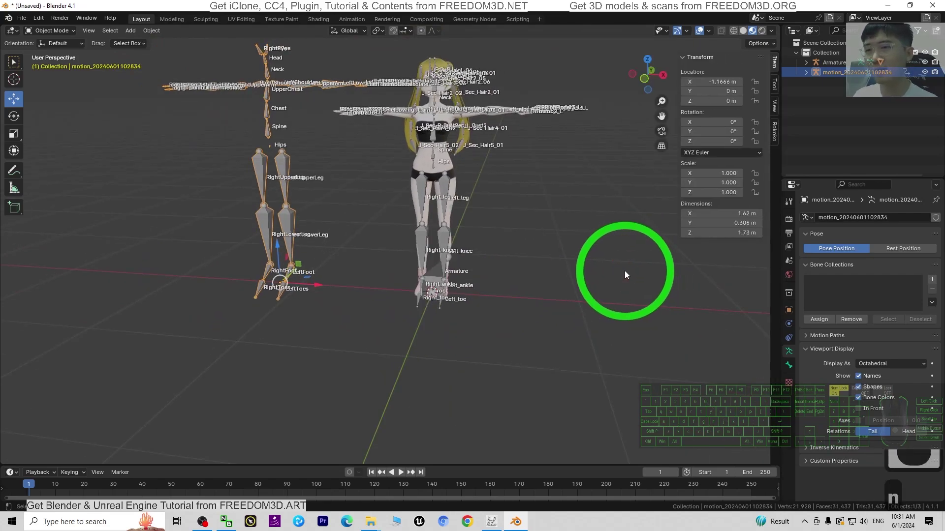
pyautogui.click(774, 131)
pyautogui.press('n')
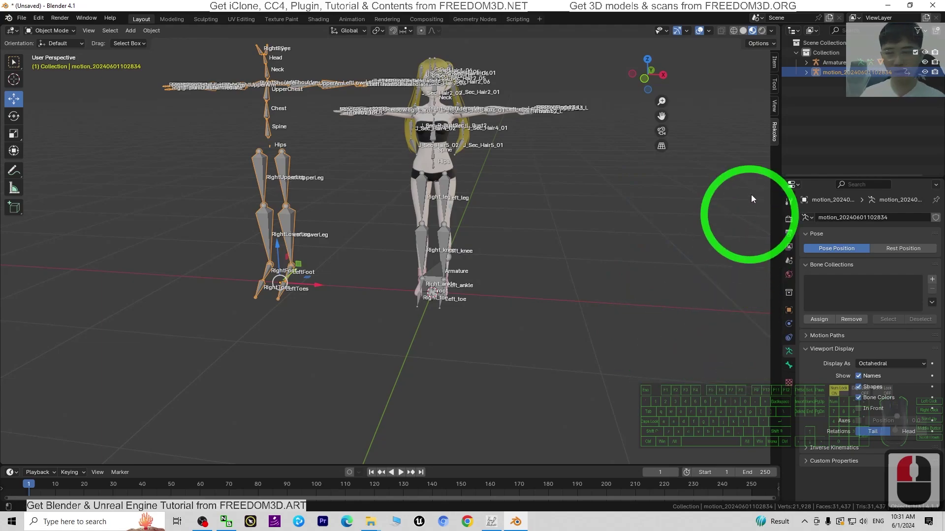
pyautogui.click(773, 132)
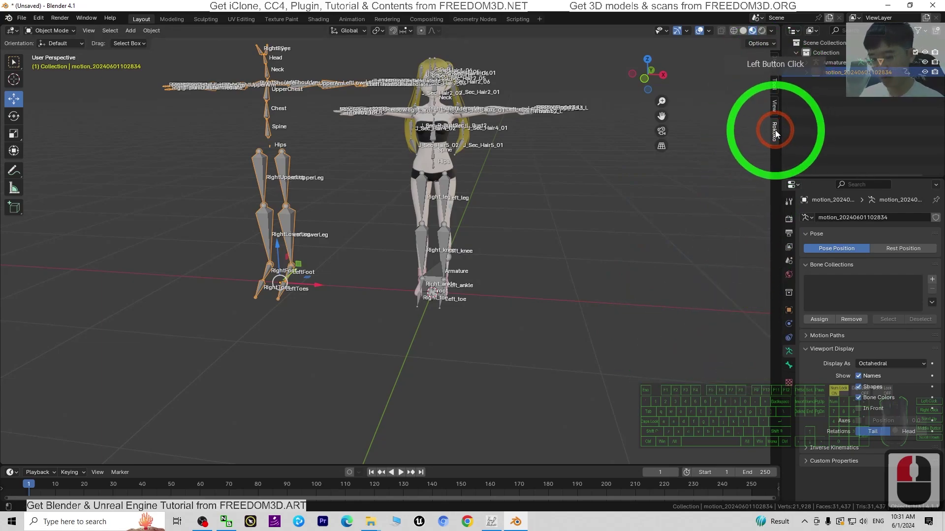
pyautogui.click(775, 132)
pyautogui.click(775, 132)
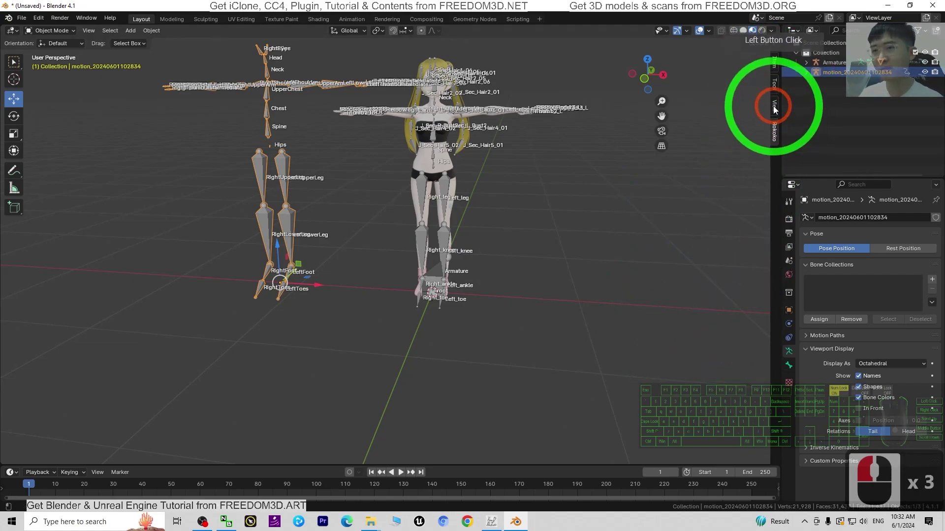
pyautogui.doubleClick(410, 149)
pyautogui.doubleClick(499, 206)
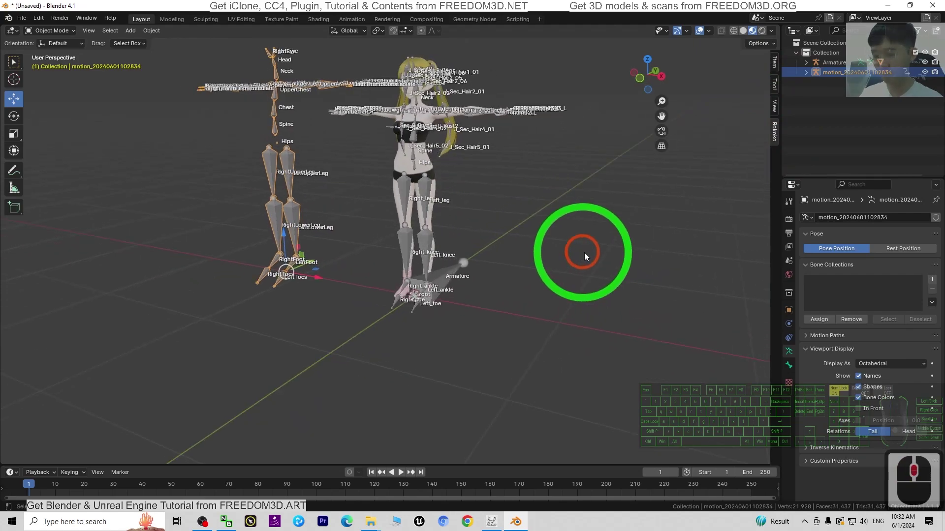
pyautogui.press('n')
pyautogui.press('n')
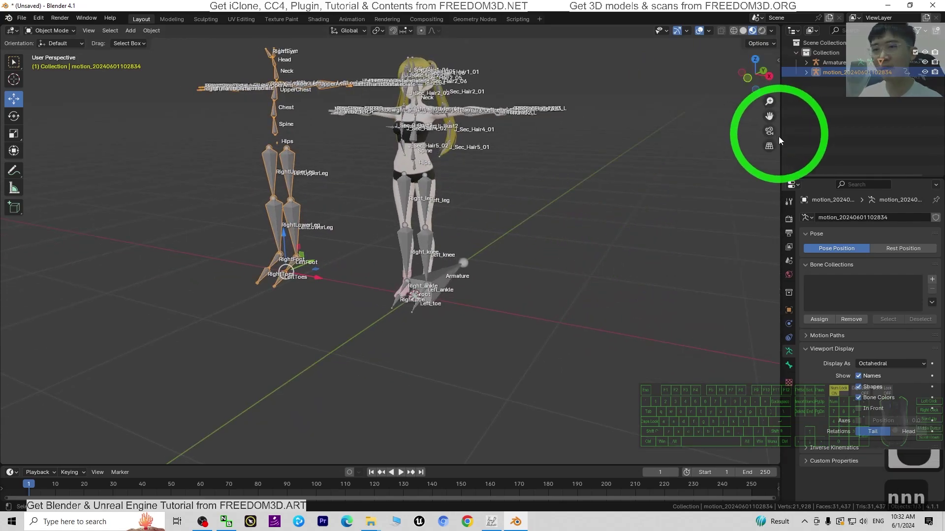
pyautogui.press('n')
pyautogui.click(714, 57)
pyautogui.click(714, 57)
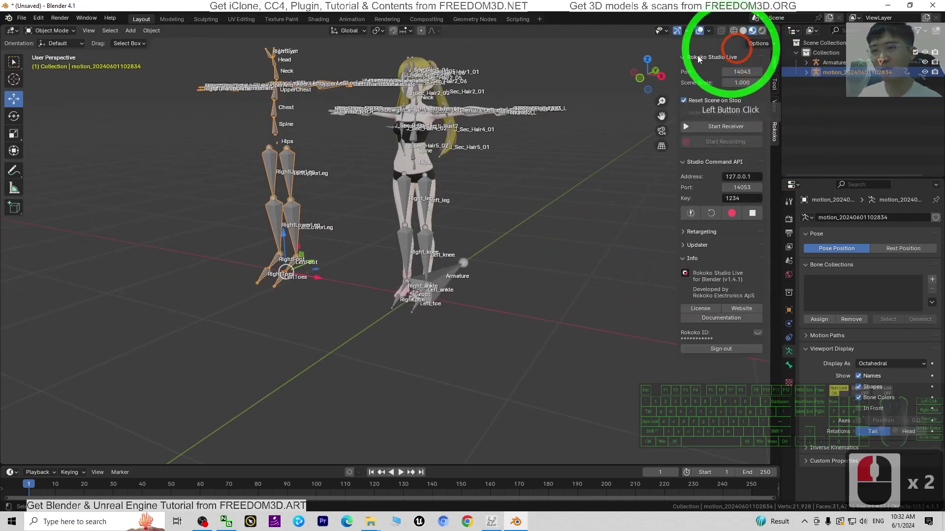
pyautogui.click(684, 231)
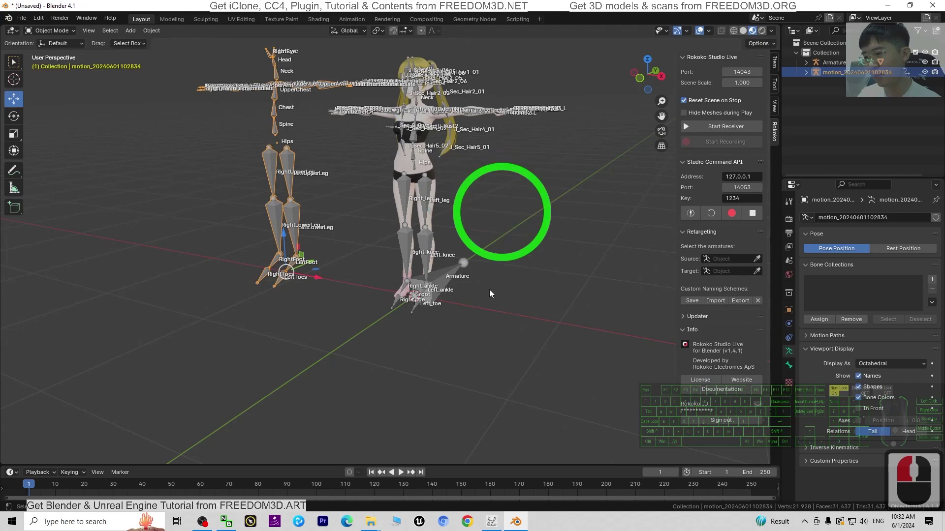
pyautogui.scroll(2, 497, 256)
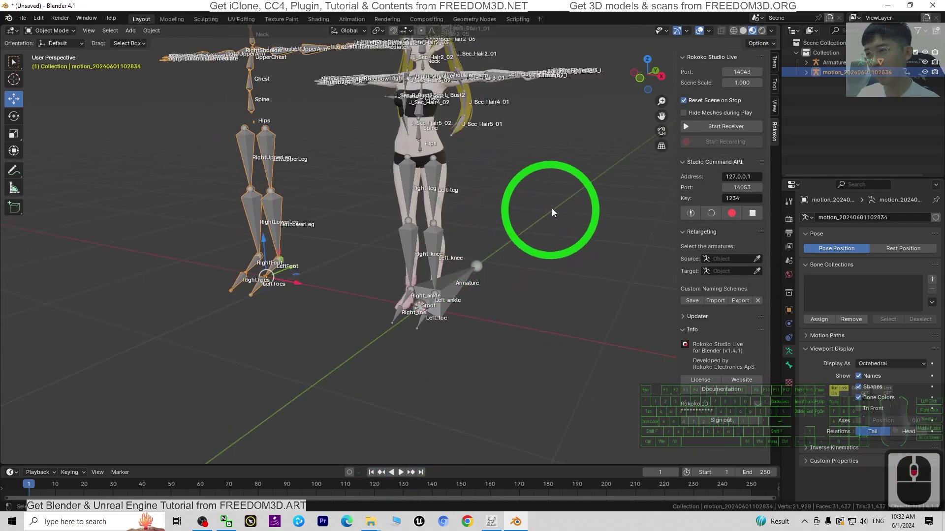
pyautogui.keyDown('shift'); pyautogui.moveTo(552, 208); pyautogui.dragTo(538, 311, button='middle'); pyautogui.keyUp('shift')
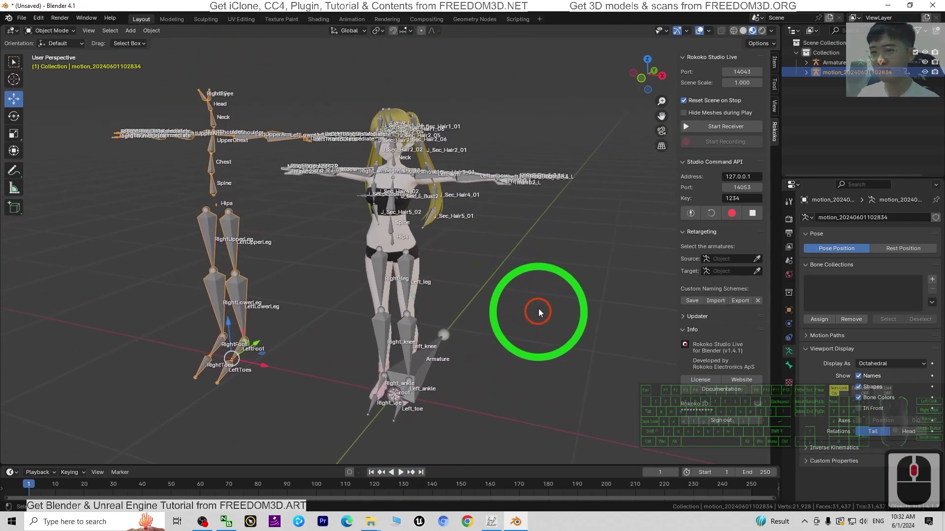
pyautogui.click(758, 258)
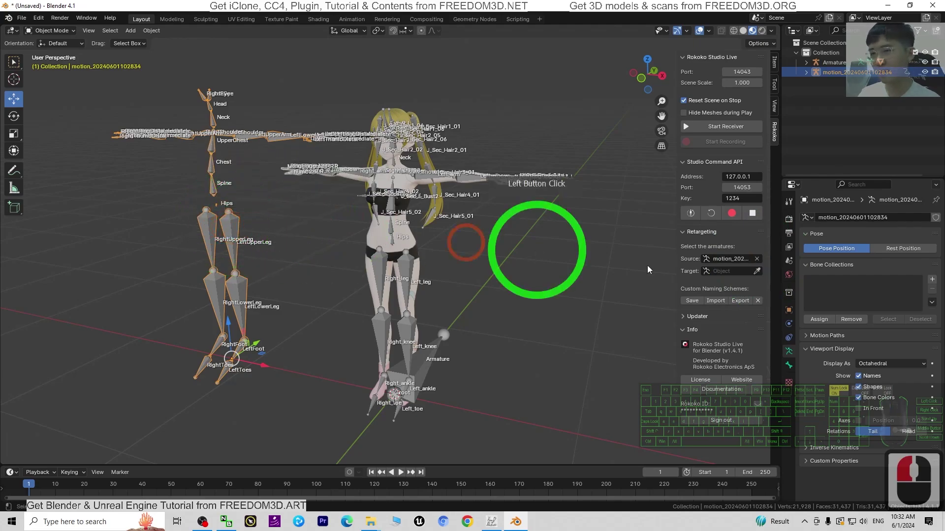
pyautogui.click(757, 271)
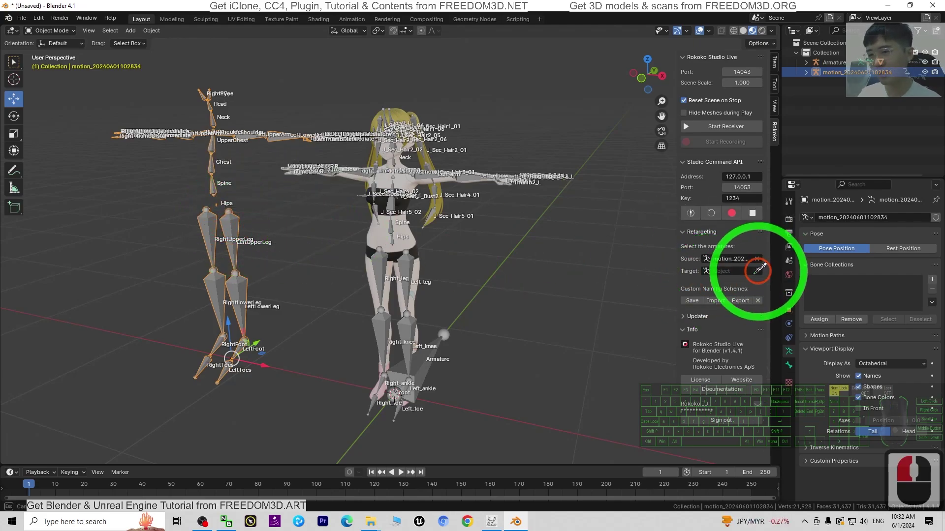
pyautogui.click(418, 364)
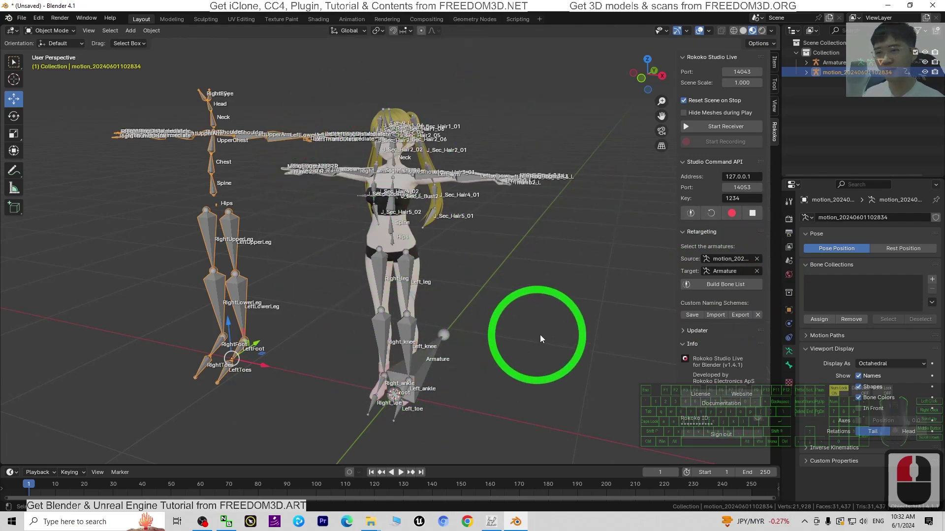
# - Build the retargeting bone list and widen the sidebar so the full bone names are readable
pyautogui.moveTo(540, 334); pyautogui.dragTo(559, 333, button='middle')
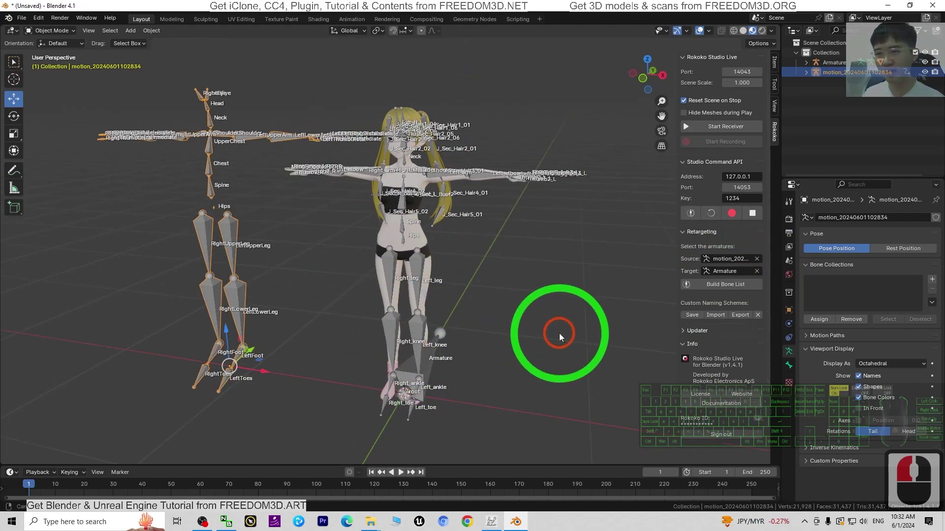
pyautogui.click(724, 286)
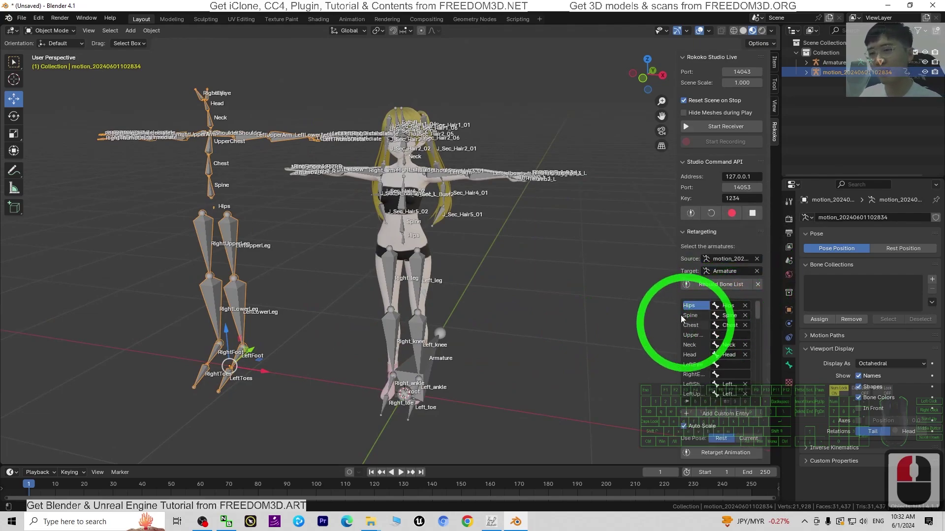
pyautogui.moveTo(678, 312); pyautogui.dragTo(630, 310)
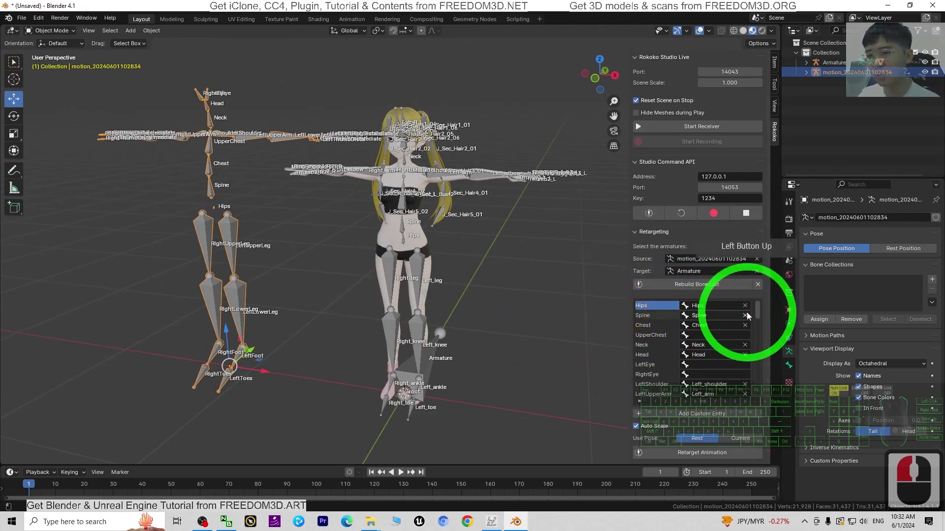
# - Check the target bone assigned to Hips and compare the mapping with the character's upper-body and head bones
pyautogui.scroll(1, 263, 200)
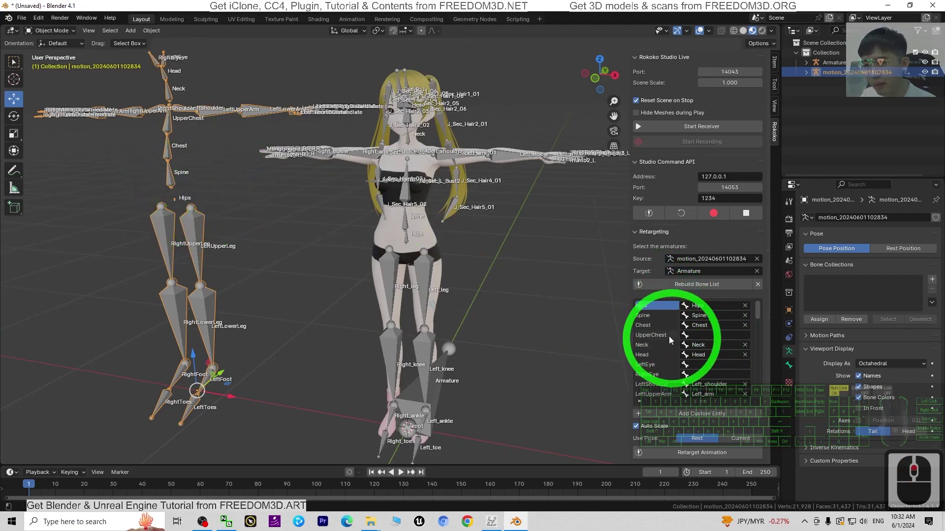
pyautogui.click(706, 303)
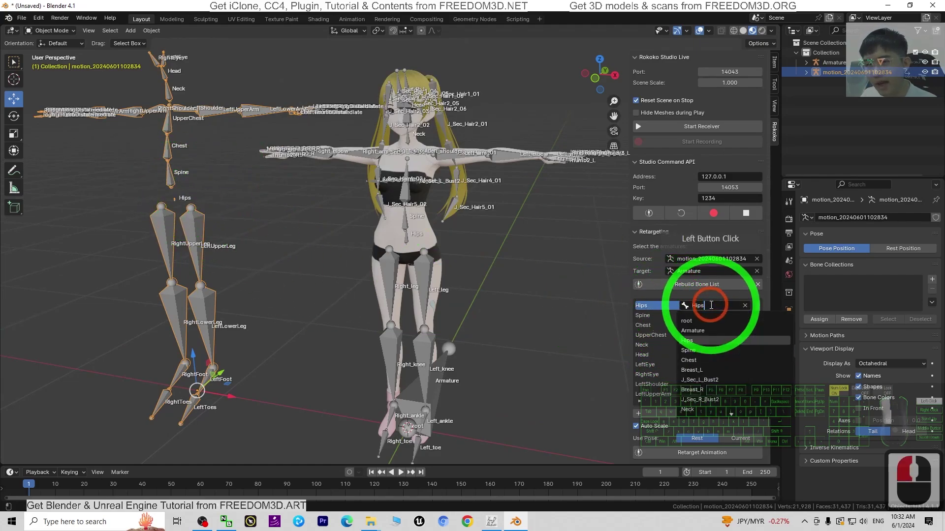
pyautogui.click(652, 307)
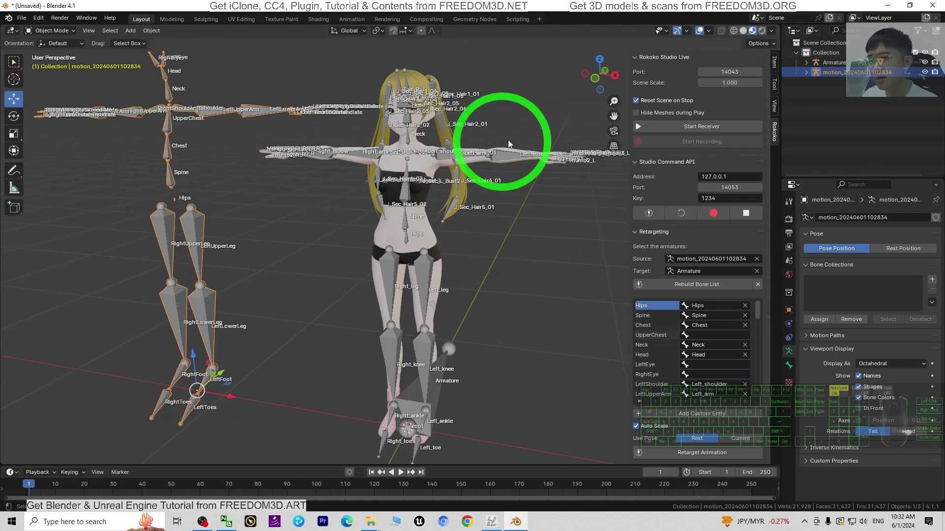
pyautogui.scroll(4, 508, 140)
pyautogui.scroll(-1, 537, 105)
pyautogui.keyDown('shift'); pyautogui.moveTo(544, 138); pyautogui.dragTo(506, 321, button='middle'); pyautogui.keyUp('shift')
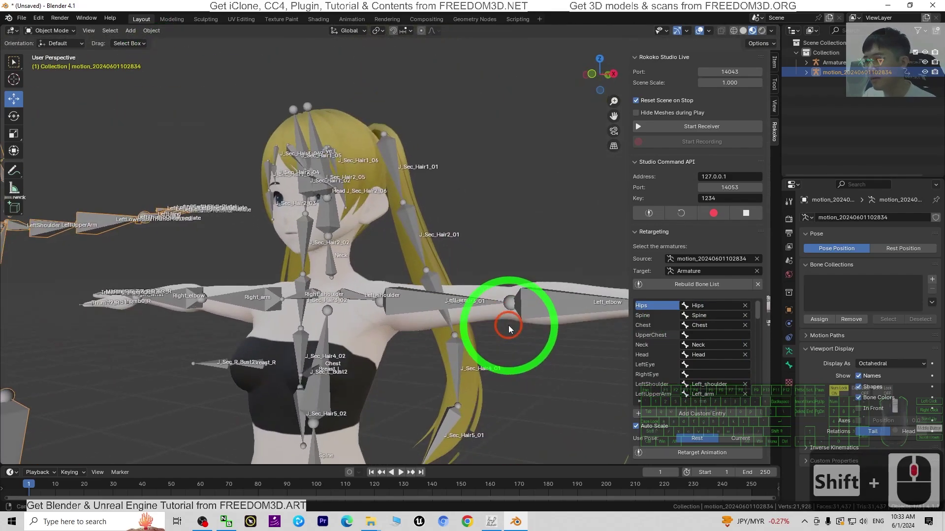
pyautogui.scroll(3, 364, 179)
pyautogui.click(319, 190)
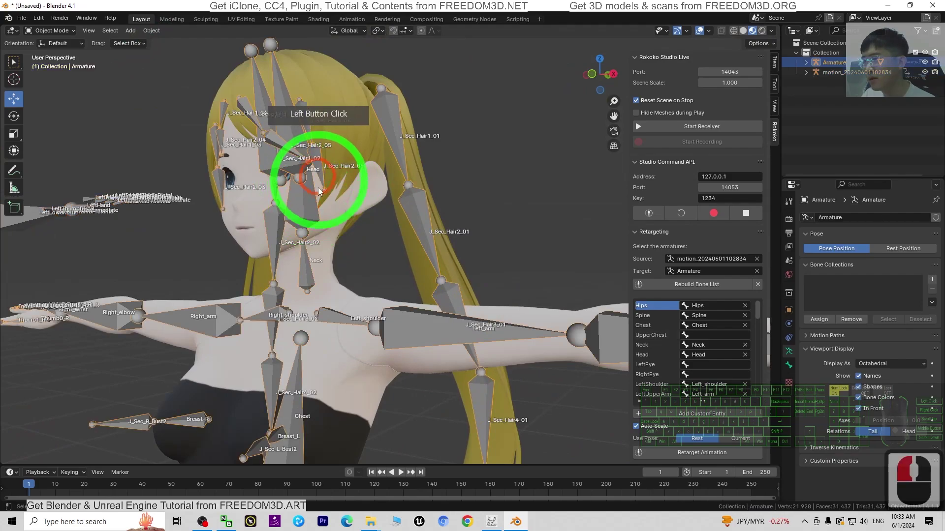
pyautogui.scroll(-3, 398, 274)
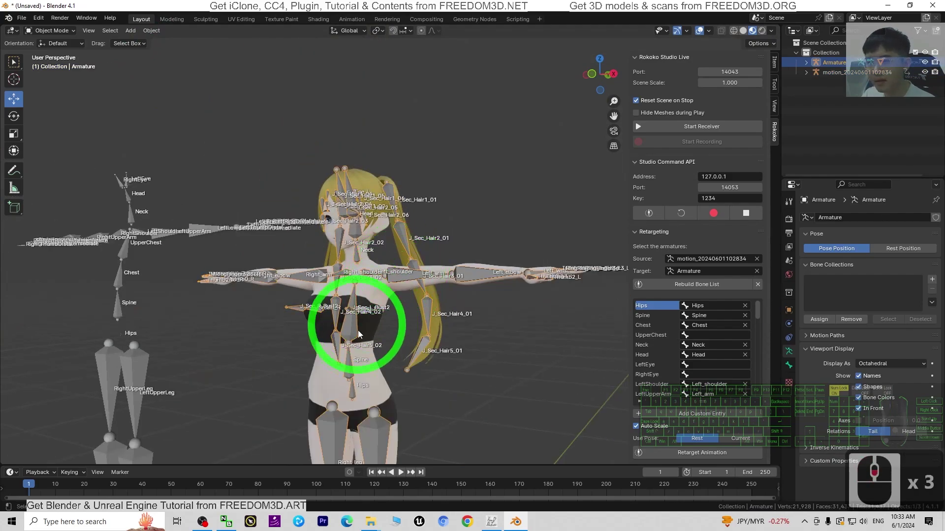
# - Review the target bones assigned in the retargeting list from the head through the arms and fingers to the toes
pyautogui.click(713, 355)
pyautogui.scroll(-3, 713, 423)
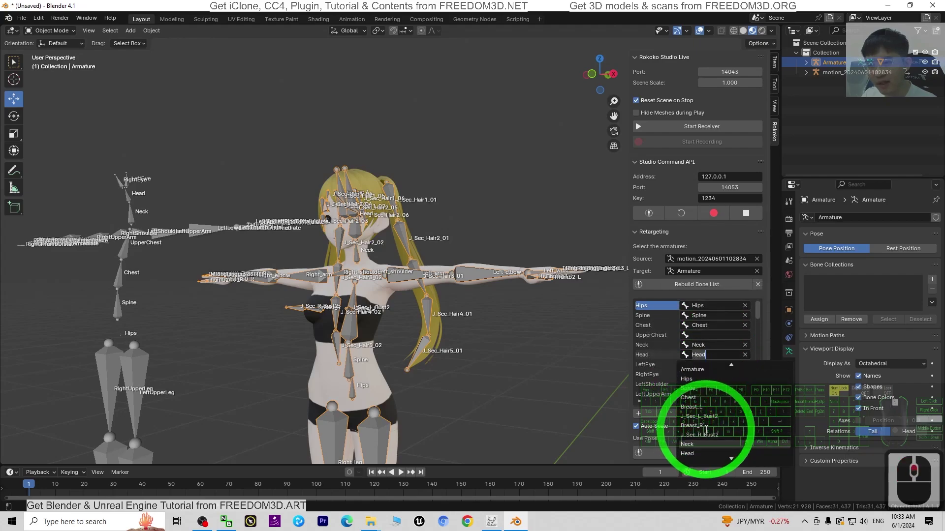
pyautogui.scroll(-4, 713, 436)
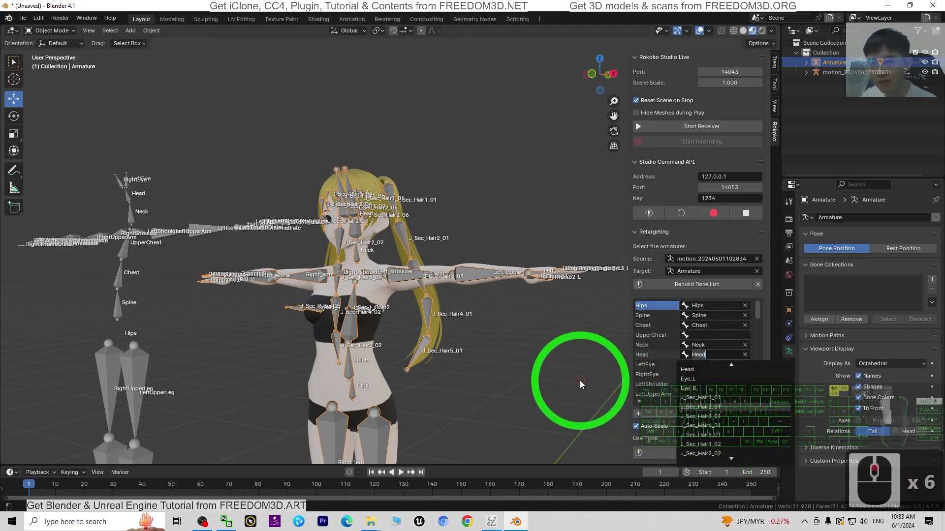
pyautogui.click(703, 363)
pyautogui.scroll(-3, 727, 343)
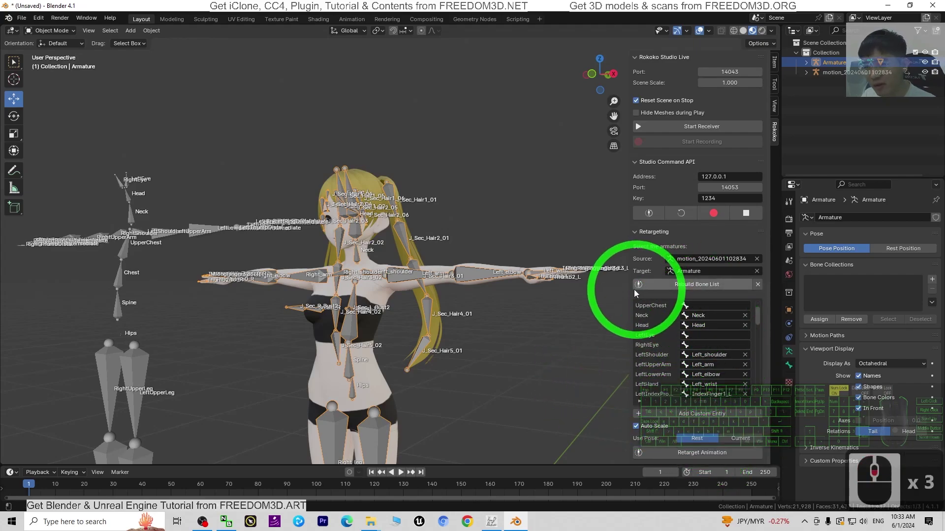
pyautogui.scroll(-4, 704, 344)
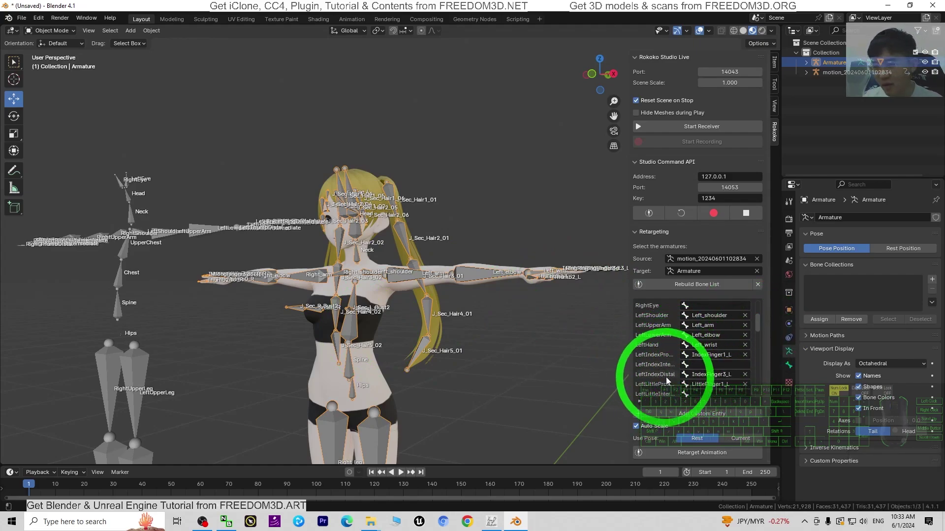
pyautogui.scroll(-20, 711, 378)
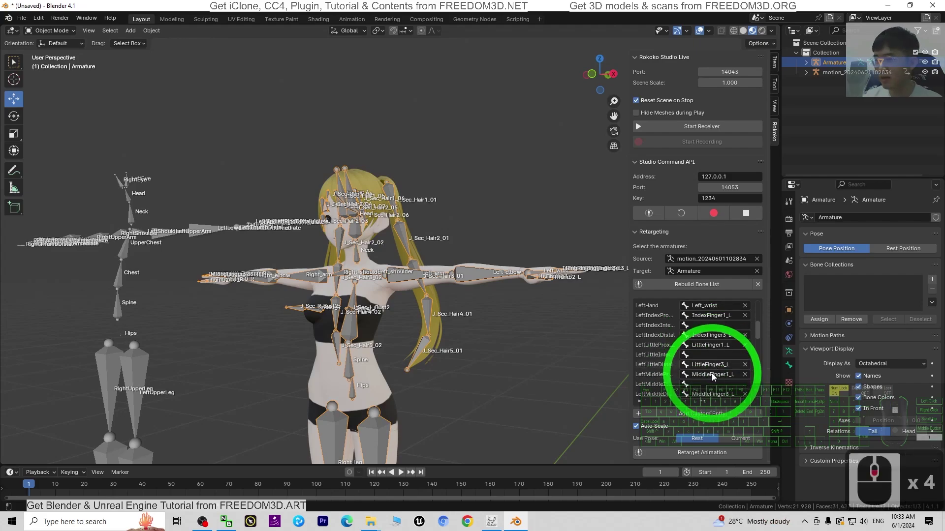
pyautogui.scroll(-20, 711, 360)
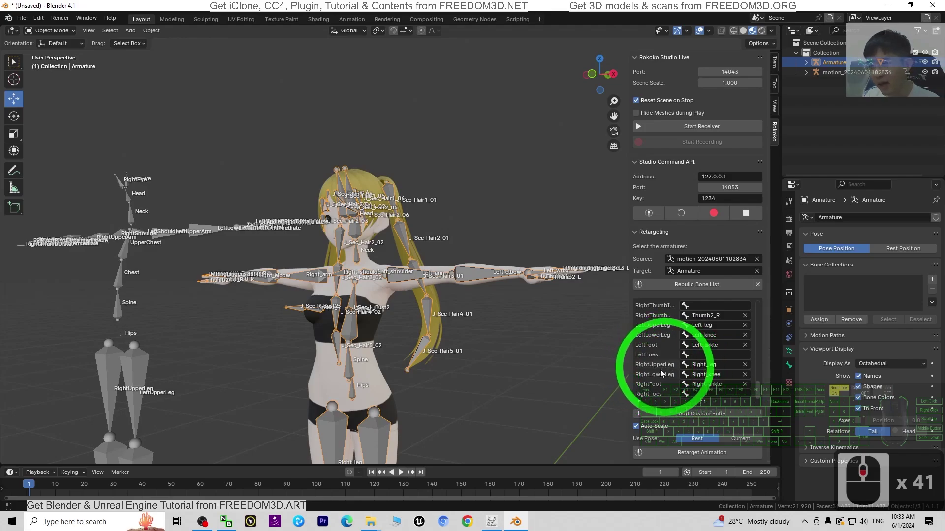
# - Compare the retargeting list's leg and toe assignments with the leg bones of both armatures
pyautogui.moveTo(305, 396); pyautogui.dragTo(271, 309, button='middle')
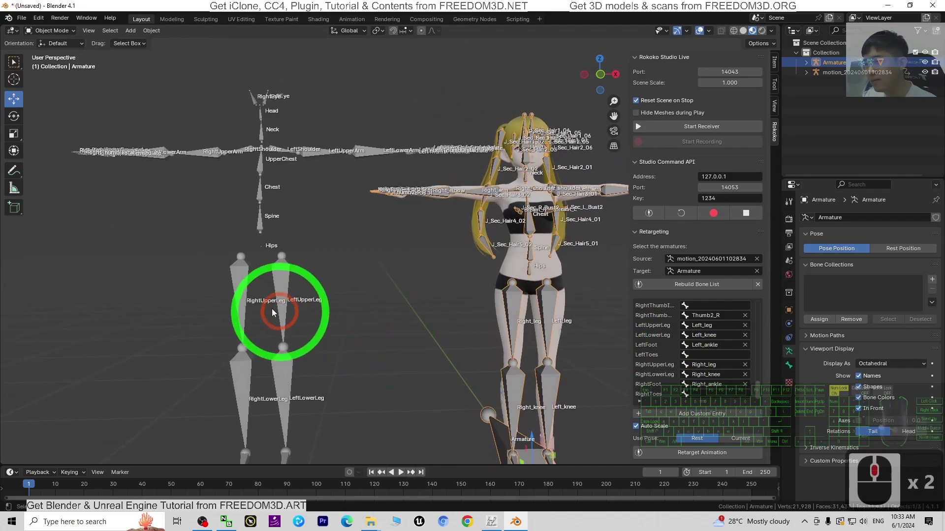
pyautogui.scroll(2, 272, 309)
pyautogui.scroll(2, 494, 392)
pyautogui.keyDown('shift'); pyautogui.moveTo(436, 344); pyautogui.dragTo(481, 240, button='middle'); pyautogui.keyUp('shift')
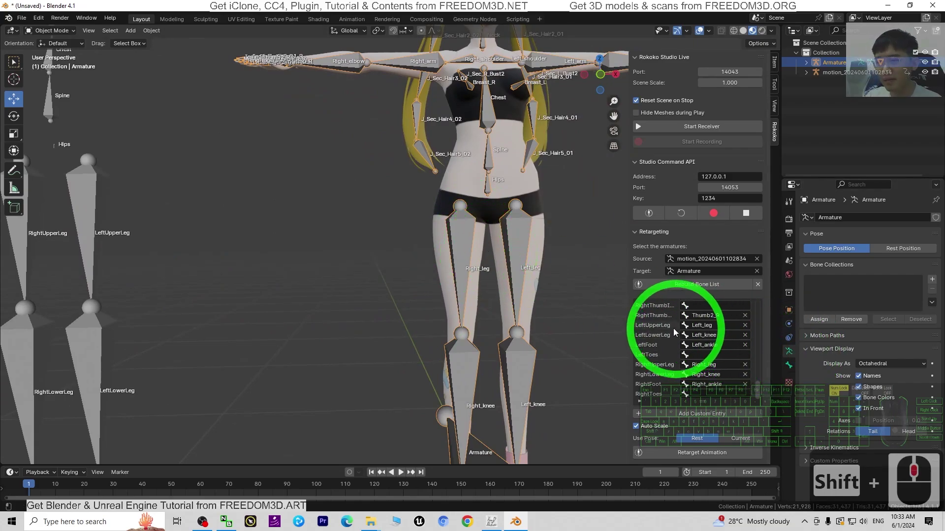
pyautogui.doubleClick(706, 327)
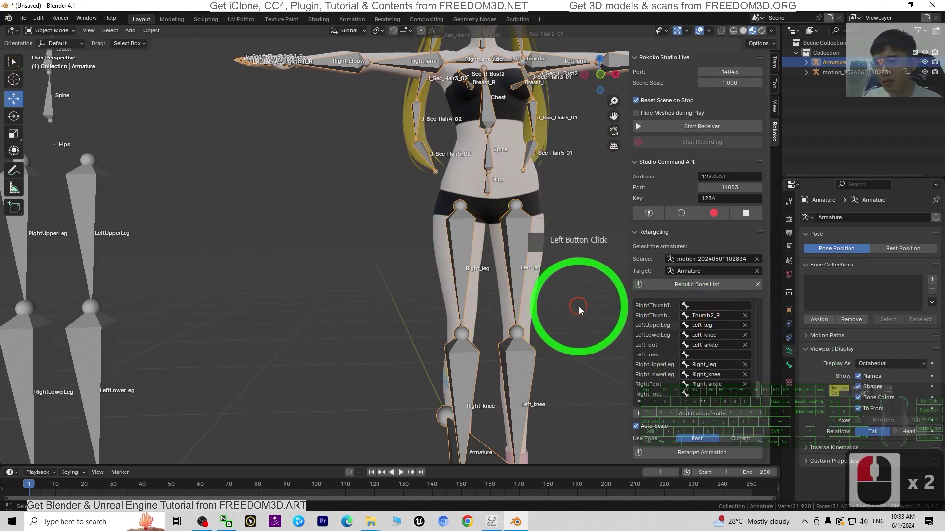
pyautogui.click(710, 356)
# - Review the retargeting list's right arm, hand and finger assignments
pyautogui.scroll(12, 716, 377)
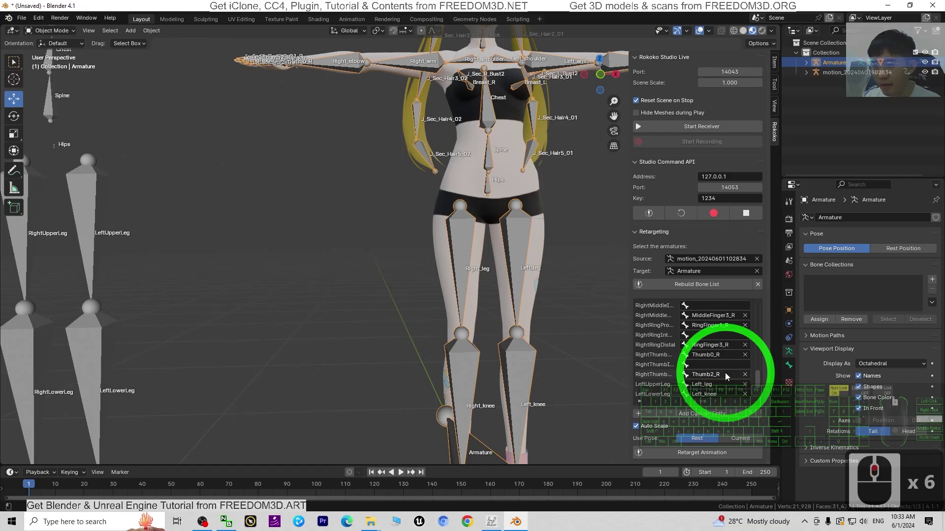
pyautogui.scroll(5, 725, 373)
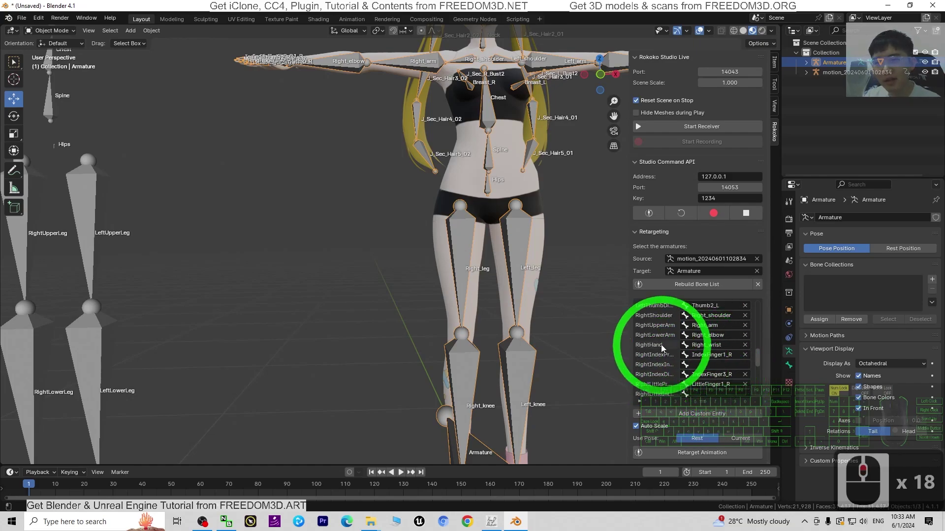
pyautogui.scroll(-2, 661, 344)
pyautogui.scroll(-3, 546, 260)
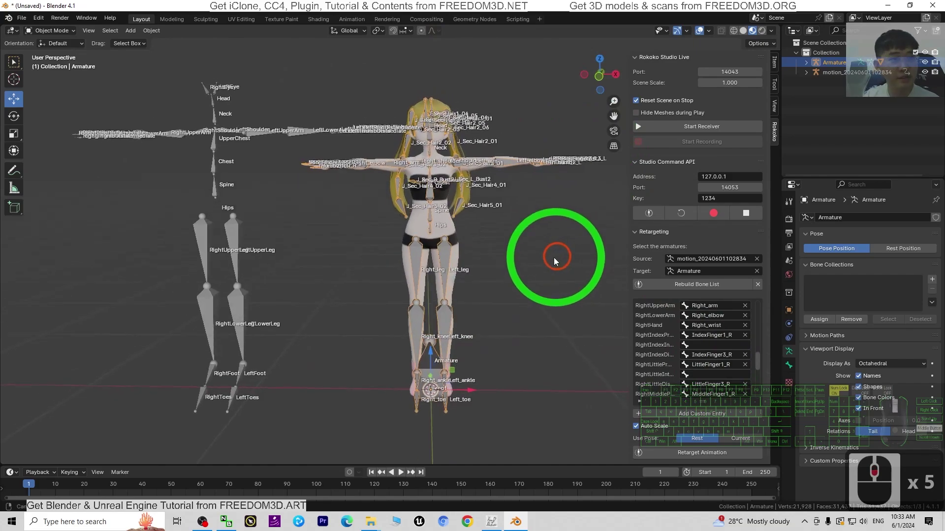
pyautogui.moveTo(554, 261); pyautogui.dragTo(540, 258, button='middle')
pyautogui.scroll(1, 705, 352)
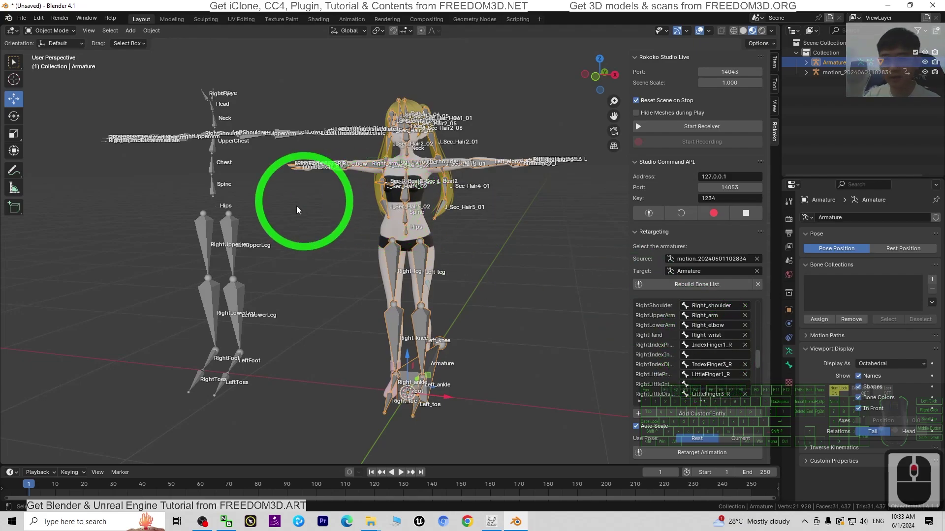
pyautogui.moveTo(533, 313); pyautogui.dragTo(529, 332, button='middle')
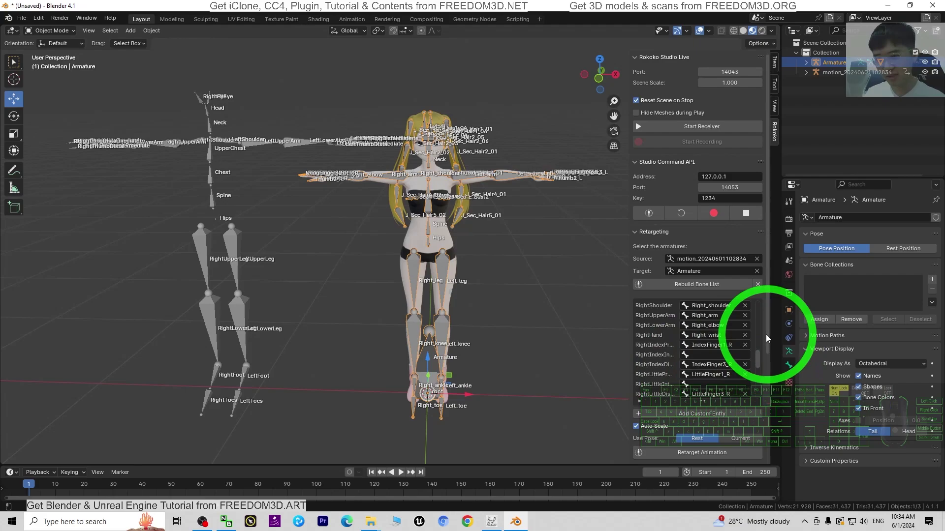
# - Set the source motion armature's X location to 0 m so it lines up with the character
pyautogui.scroll(-7, 765, 344)
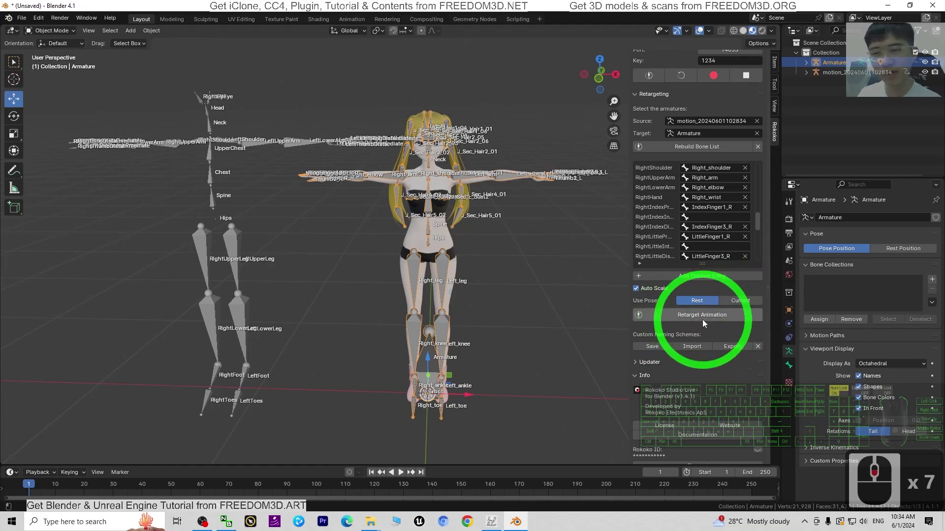
pyautogui.click(235, 244)
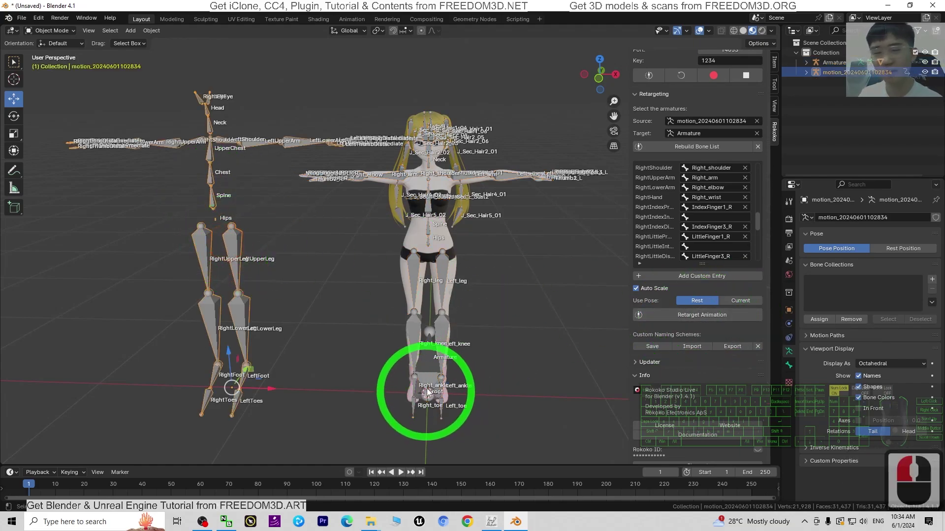
pyautogui.doubleClick(237, 242)
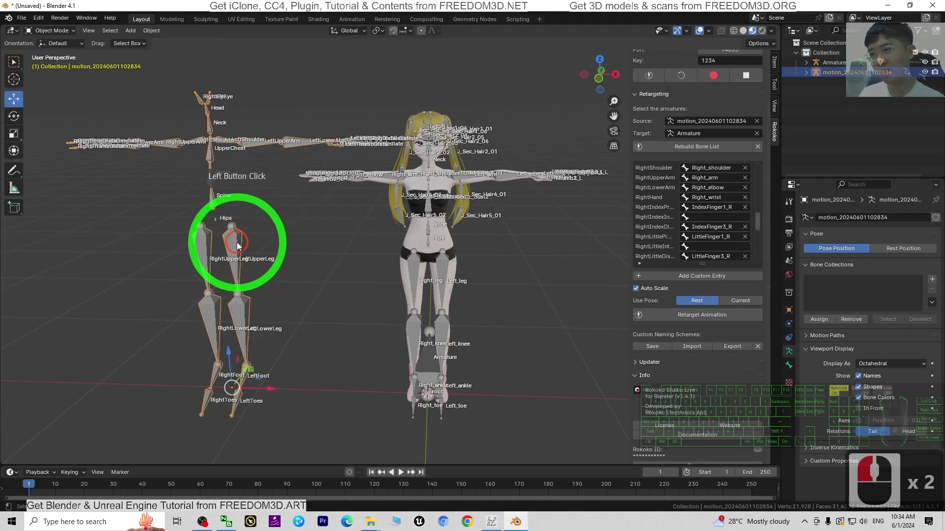
pyautogui.click(788, 310)
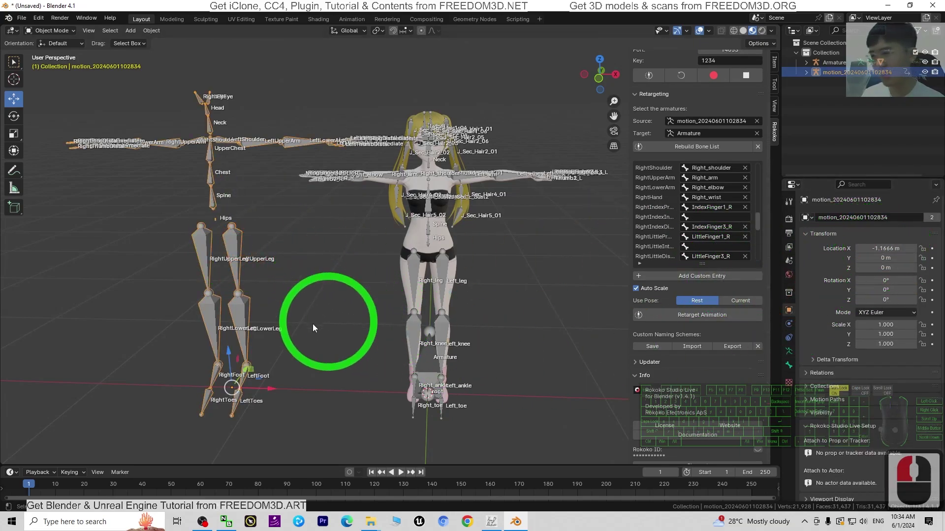
pyautogui.moveTo(274, 391); pyautogui.dragTo(296, 393)
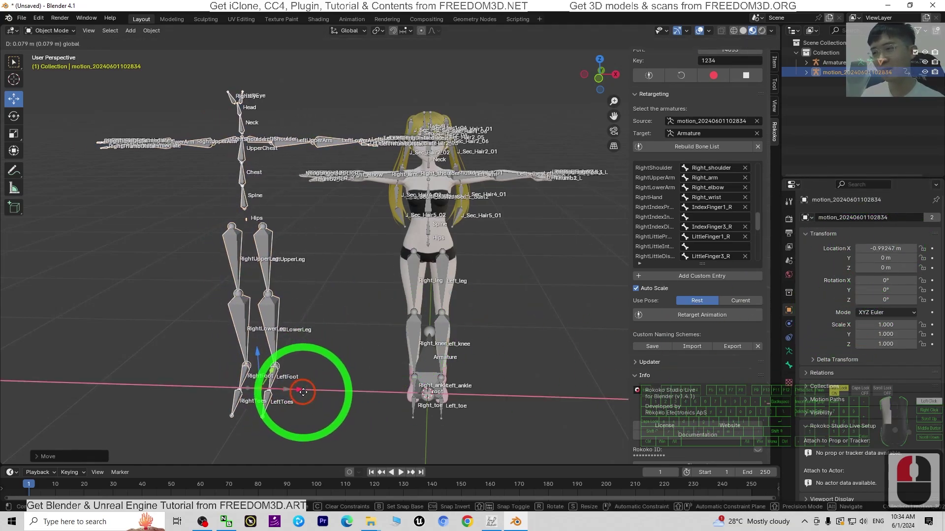
pyautogui.doubleClick(879, 249)
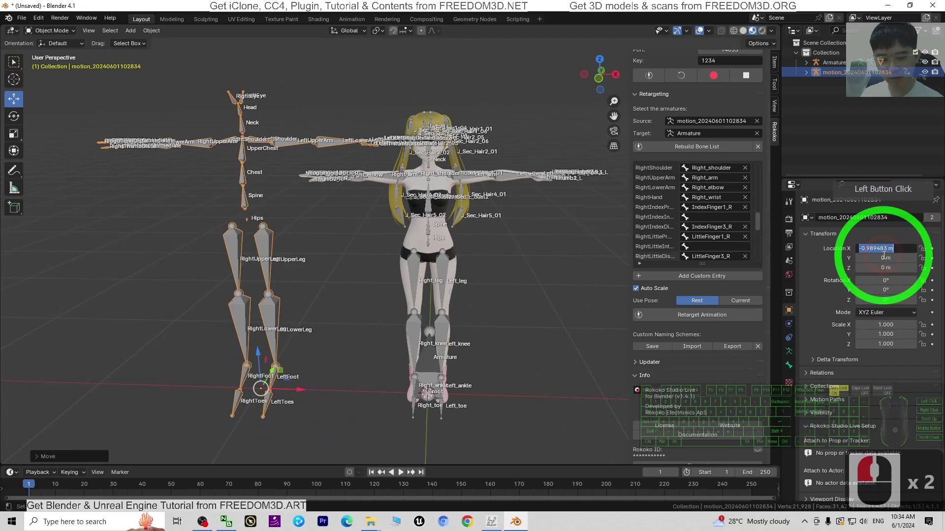
pyautogui.write('0')
pyautogui.press('Return')
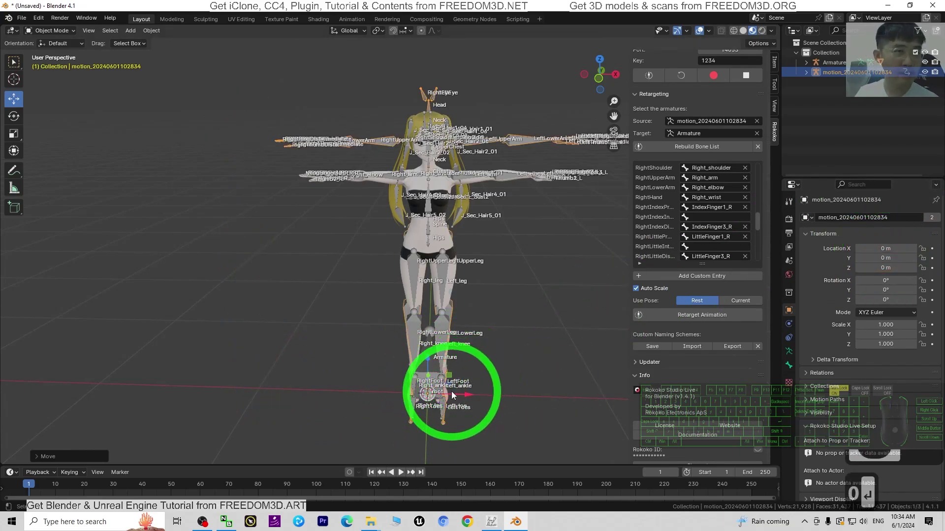
# - Retarget the animation onto the character with Rokoko and hide both the source and the character armatures in the viewport
pyautogui.click(701, 317)
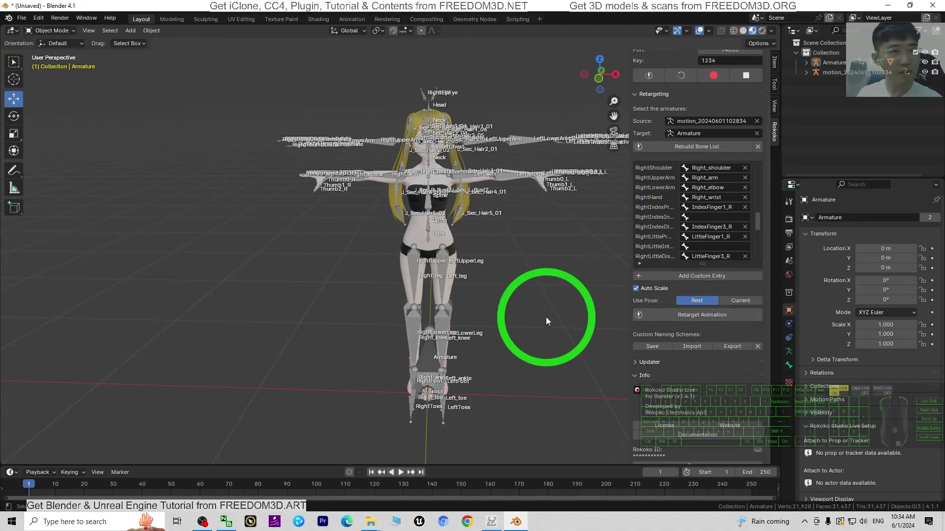
pyautogui.moveTo(556, 324); pyautogui.dragTo(533, 324, button='middle')
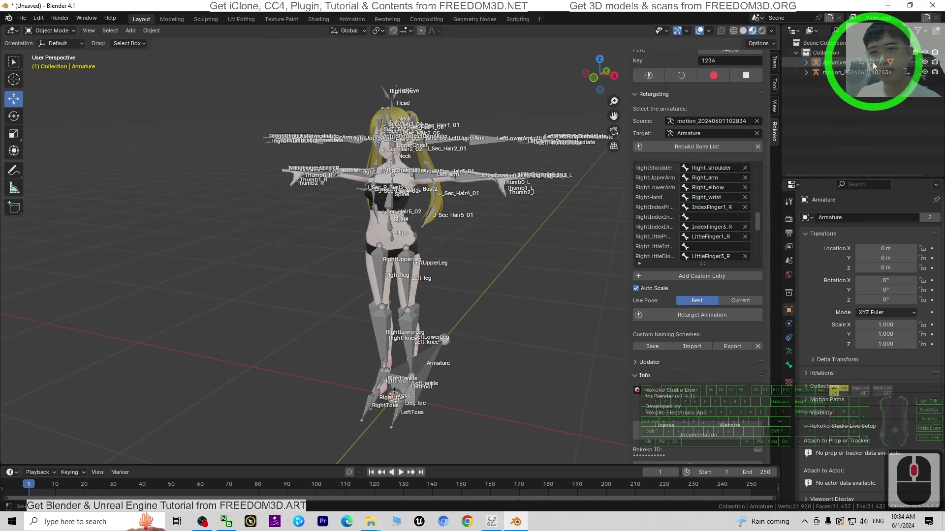
pyautogui.click(925, 72)
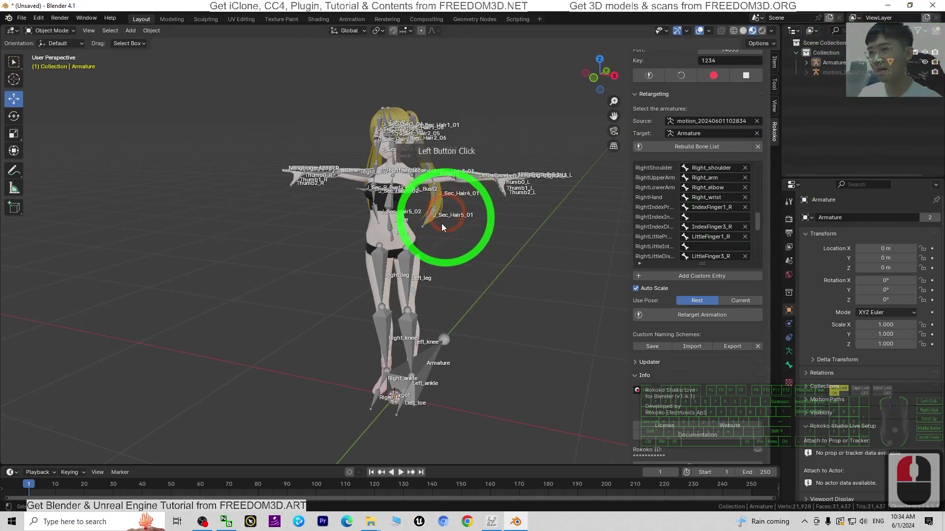
pyautogui.click(402, 261)
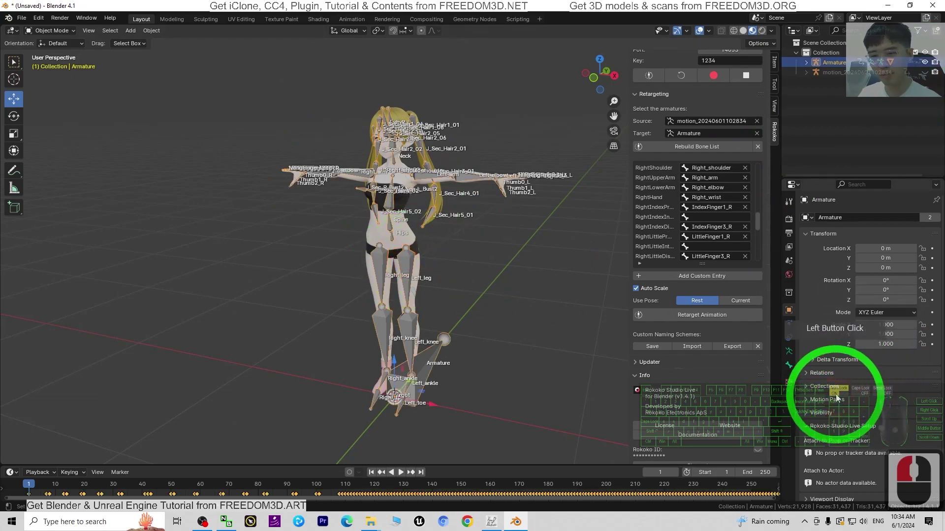
pyautogui.click(925, 62)
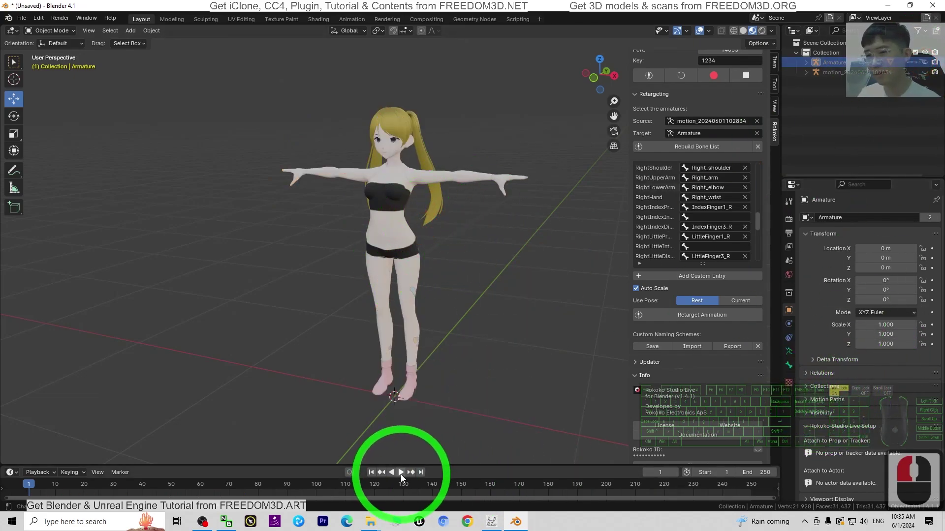
# - Set the output frame rate to 24 fps and preview the retargeted dance, pausing it partway
pyautogui.click(788, 233)
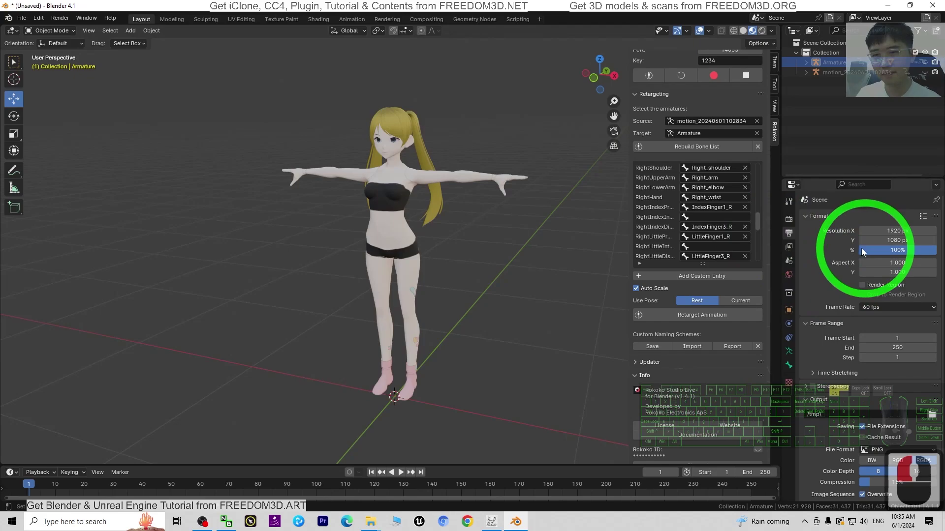
pyautogui.click(789, 234)
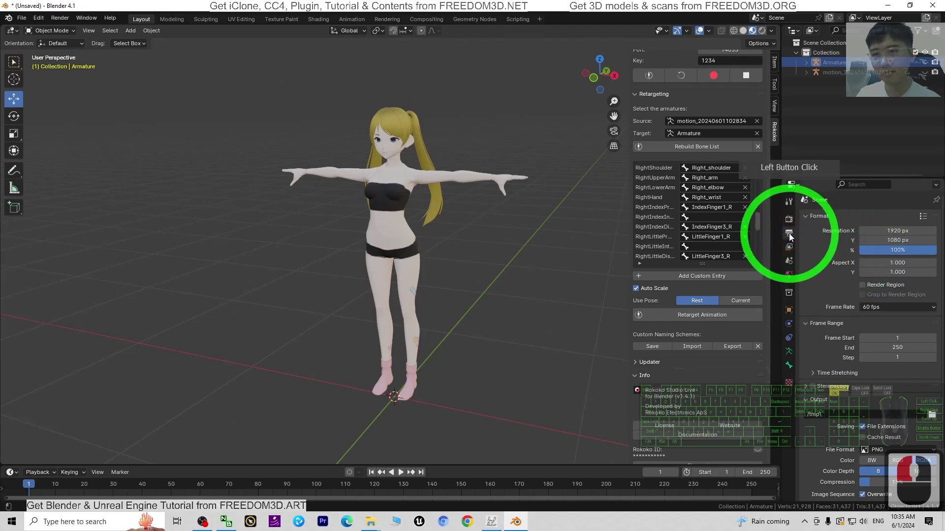
pyautogui.scroll(-4, 837, 261)
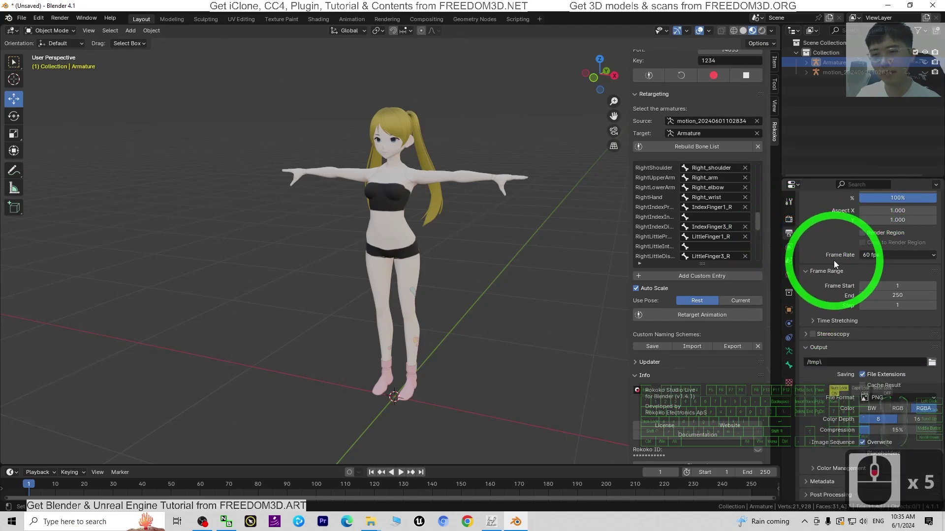
pyautogui.scroll(2, 834, 261)
pyautogui.scroll(2, 855, 339)
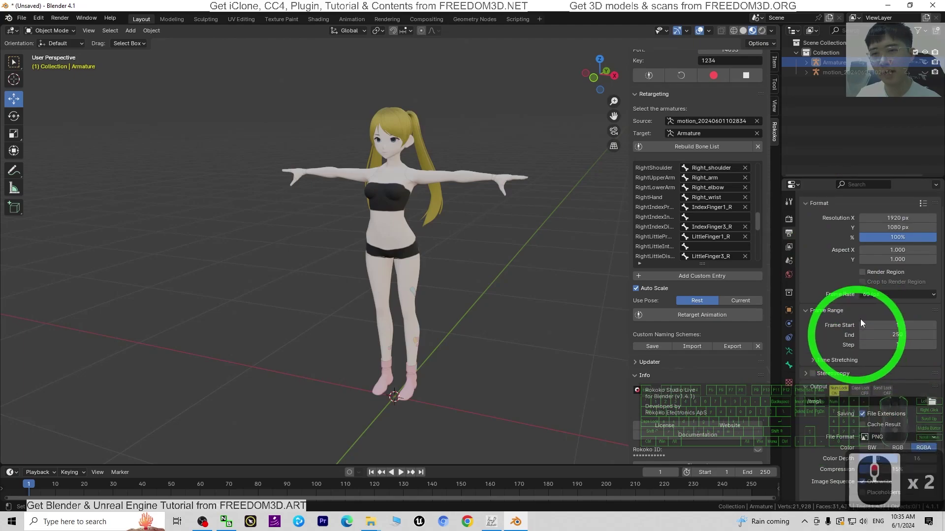
pyautogui.click(876, 293)
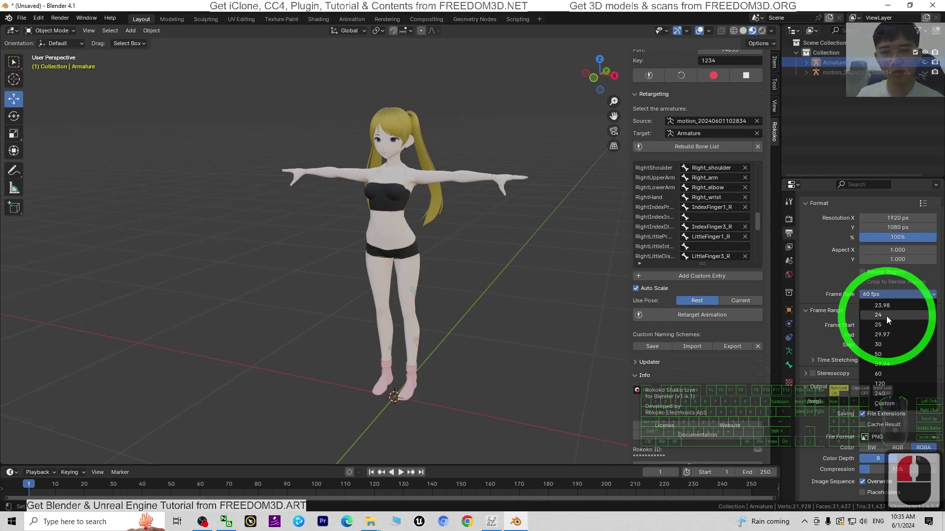
pyautogui.click(887, 315)
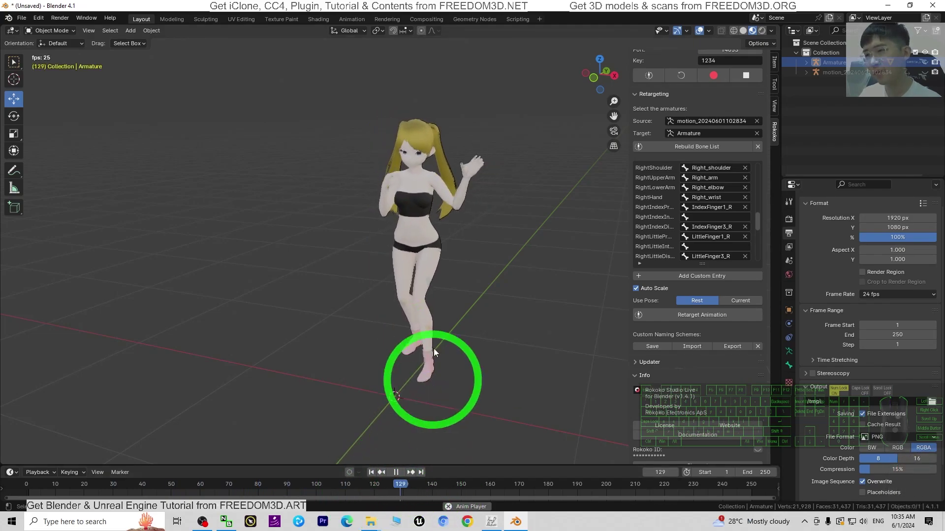
pyautogui.click(397, 472)
# - Enlarge the timeline and display the unhidden character armature's keyframes across a wider frame span
pyautogui.moveTo(439, 464); pyautogui.dragTo(439, 369)
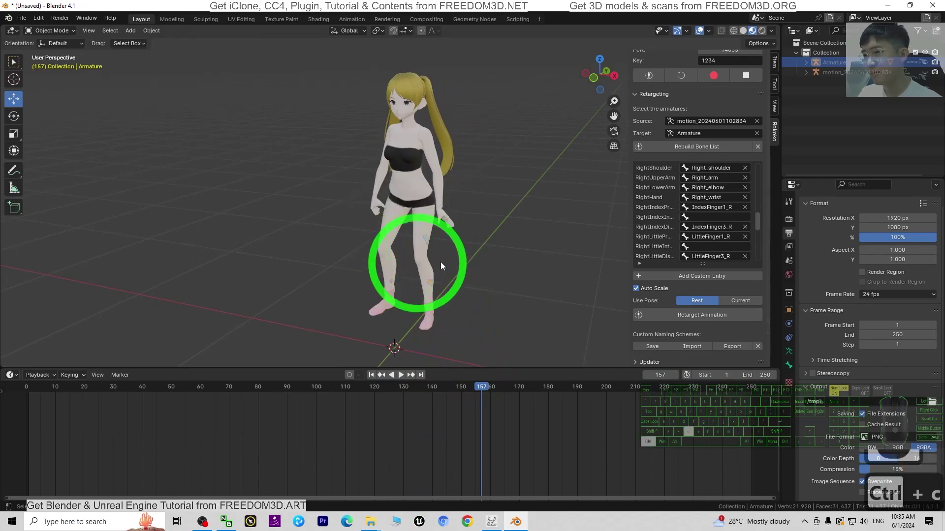
pyautogui.hotkey('ctrl', 'c')
pyautogui.click(925, 62)
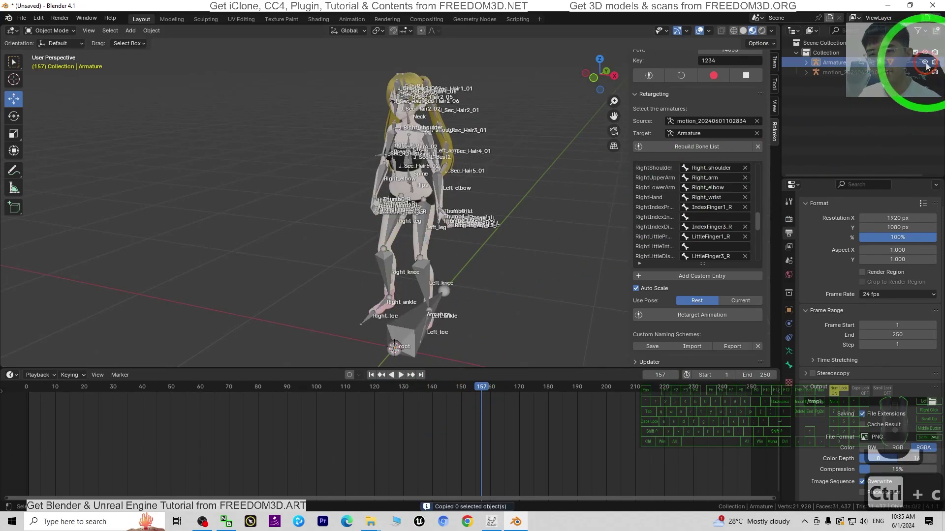
pyautogui.click(442, 290)
pyautogui.click(422, 268)
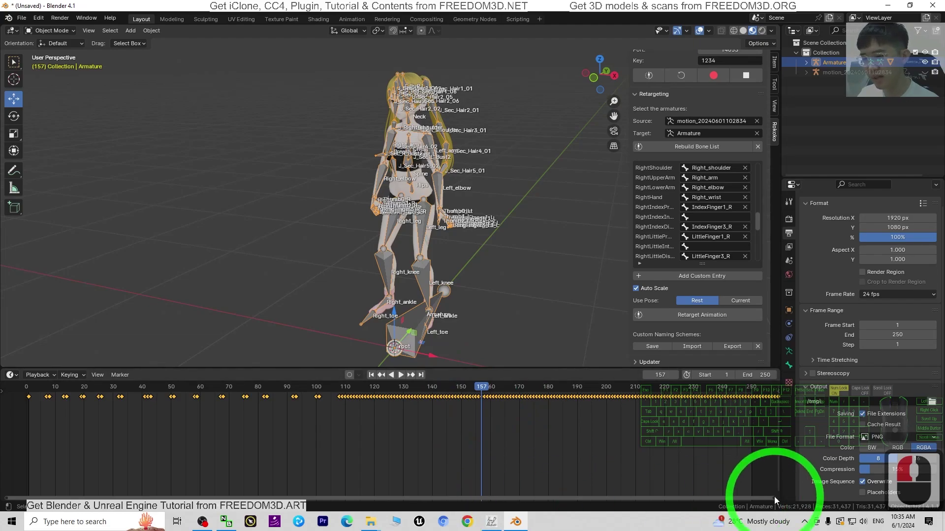
pyautogui.moveTo(774, 496); pyautogui.dragTo(890, 497)
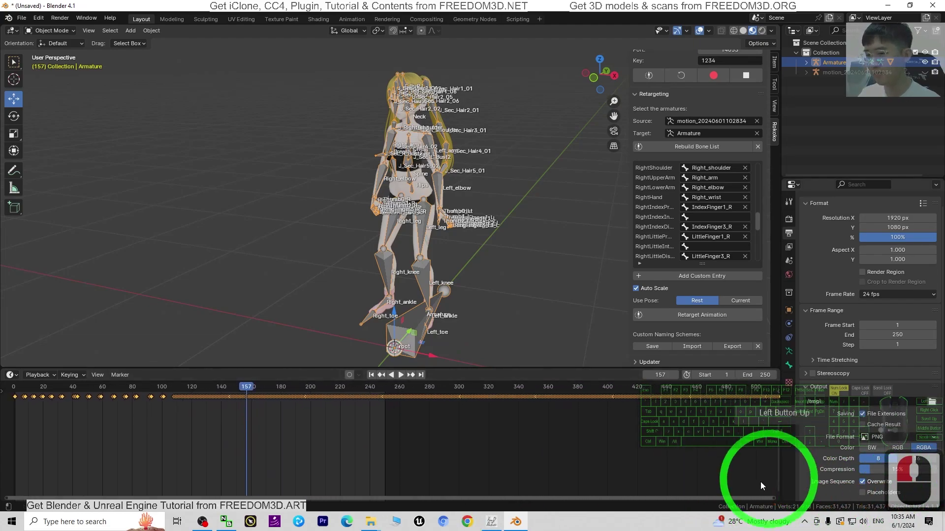
pyautogui.moveTo(771, 497); pyautogui.dragTo(865, 498)
# - Set the animation's frame range to start at 107 and end at 398
pyautogui.click(747, 392)
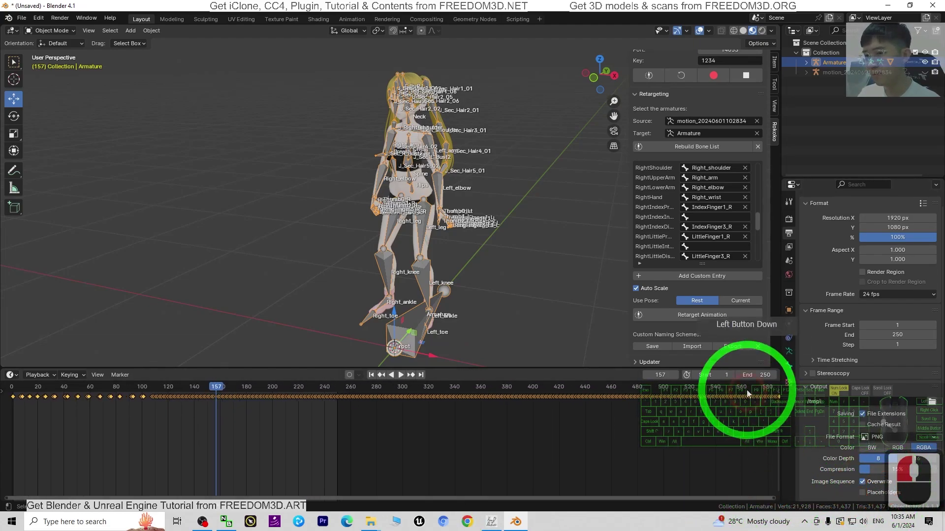
pyautogui.moveTo(709, 376)
pyautogui.mouseDown()
pyautogui.moveTo(762, 374)
pyautogui.moveTo(160, 399)
pyautogui.mouseUp()
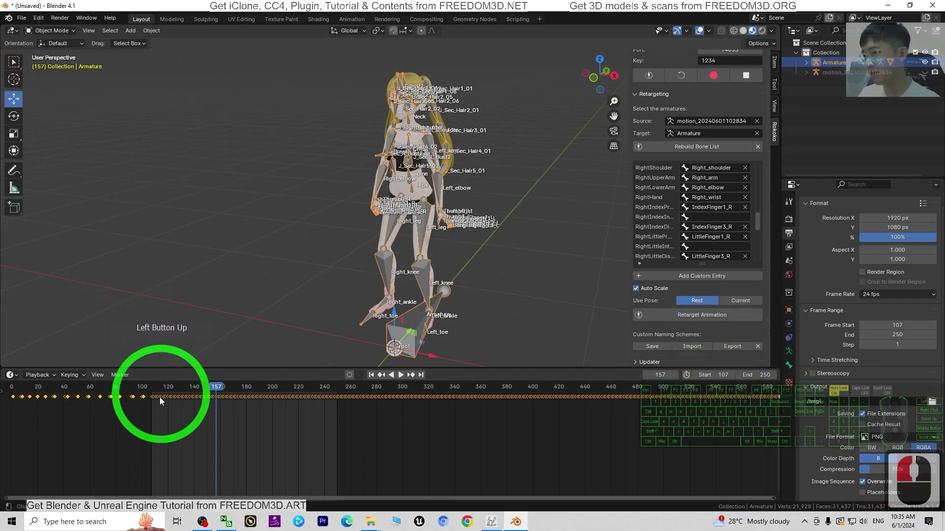
pyautogui.moveTo(748, 375)
pyautogui.mouseDown()
pyautogui.moveTo(732, 374)
pyautogui.moveTo(855, 387)
pyautogui.moveTo(533, 399)
pyautogui.mouseUp()
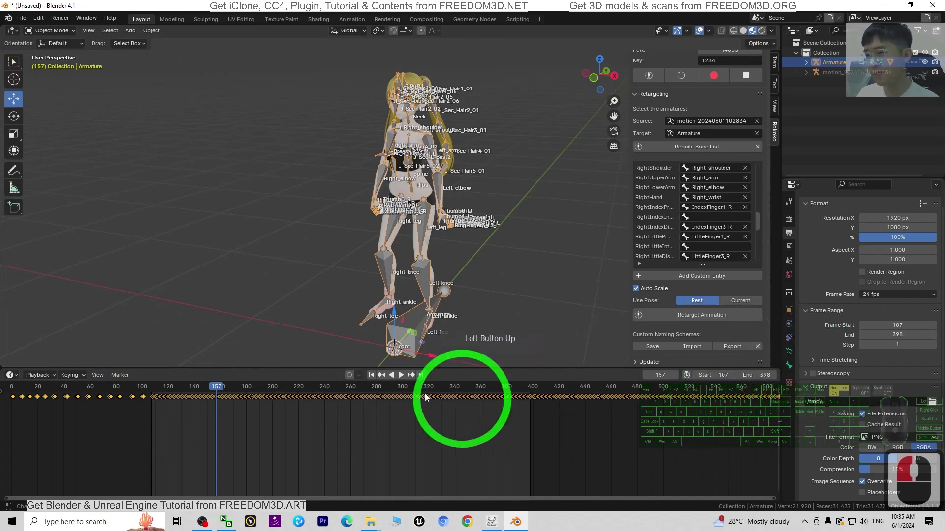
# - Play the animation from its start frame, first with the character armature shown and again with it hidden
pyautogui.click(372, 375)
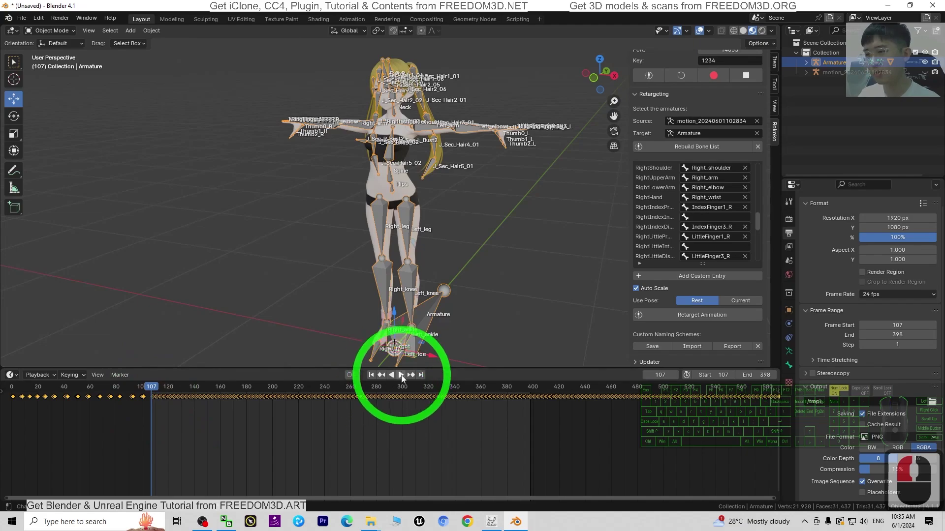
pyautogui.click(401, 375)
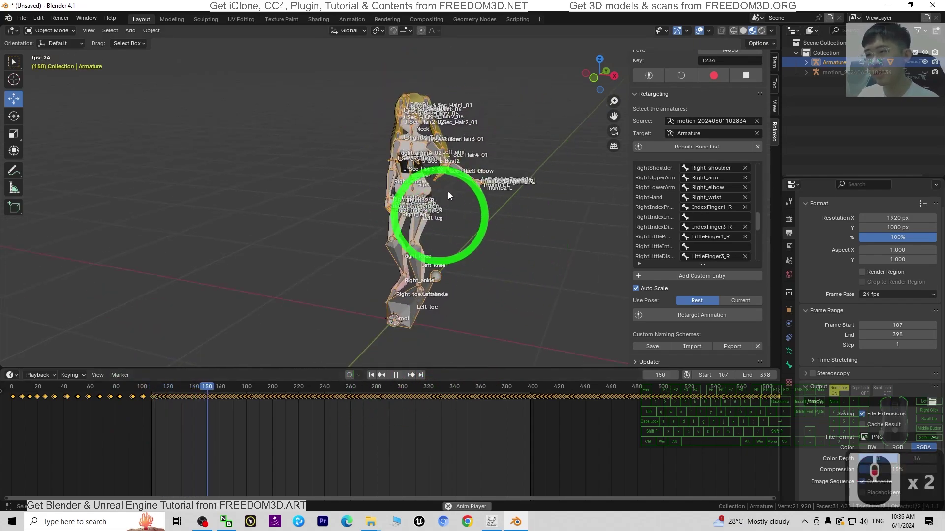
pyautogui.click(396, 375)
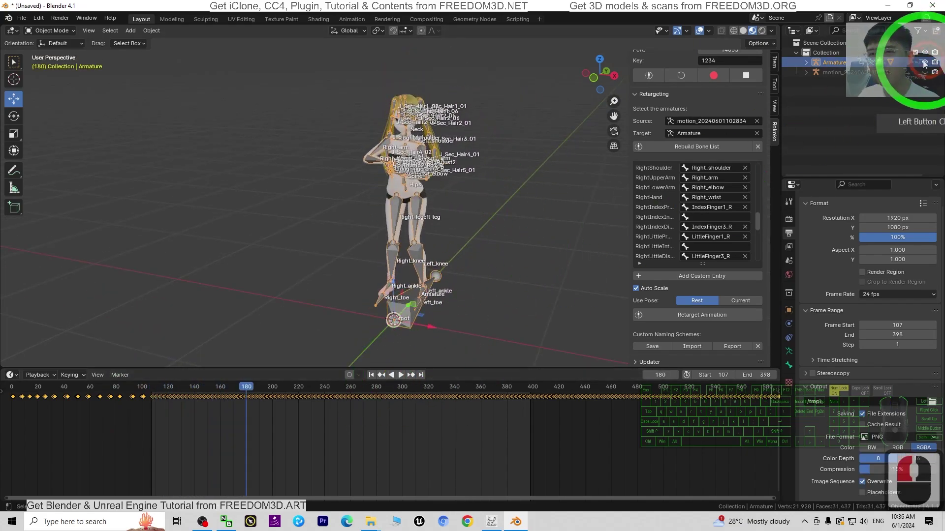
pyautogui.click(924, 63)
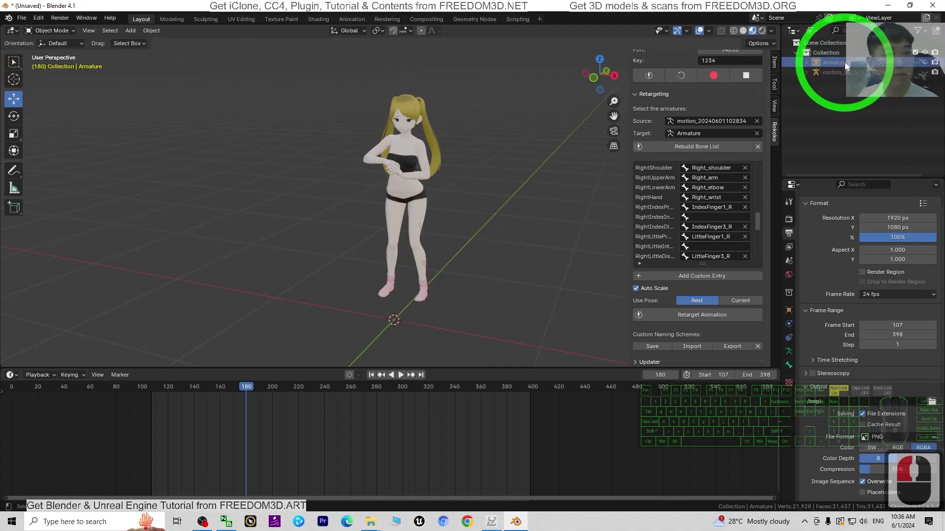
pyautogui.click(371, 375)
pyautogui.click(401, 375)
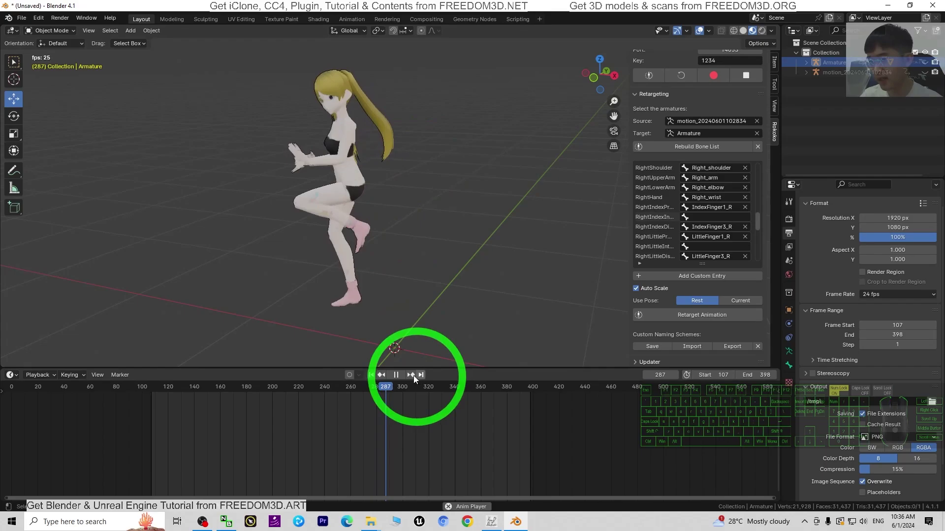
pyautogui.click(397, 375)
# - Open video sample.mp4 from the desktop in Media Player and arrange it side by side with the Blender window
pyautogui.click(925, 8)
pyautogui.doubleClick(24, 181)
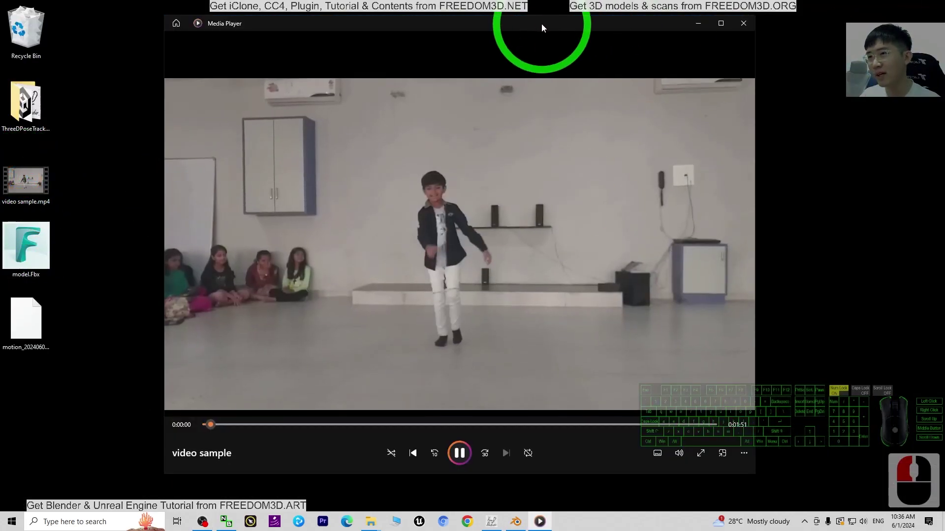
pyautogui.moveTo(541, 22); pyautogui.dragTo(1, 172)
pyautogui.click(515, 520)
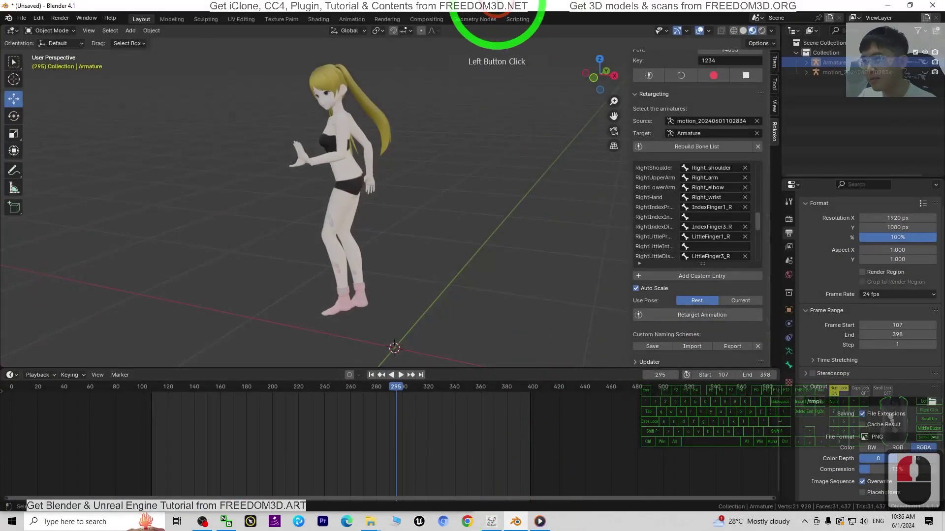
pyautogui.moveTo(497, 5); pyautogui.dragTo(935, 158)
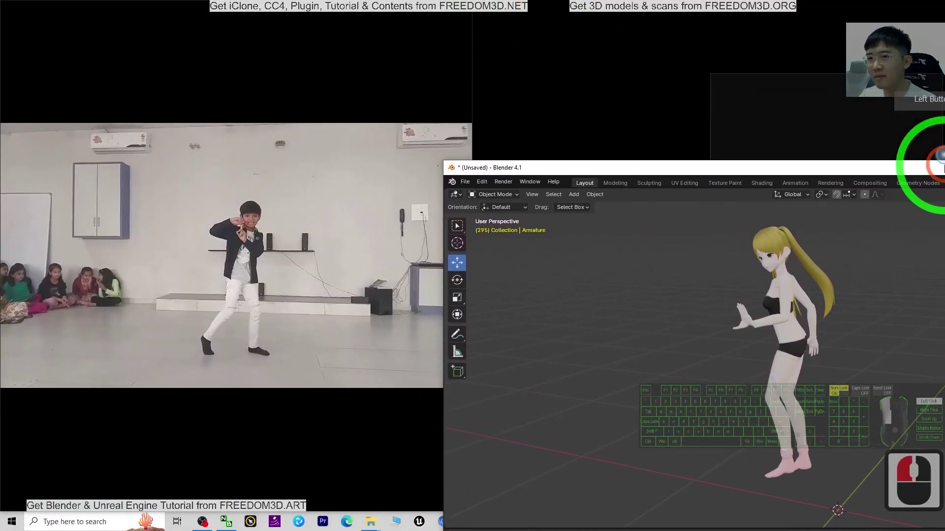
# - Return the animation to its start frame, rewind the dance video, and play both side by side to compare their motion
pyautogui.click(648, 376)
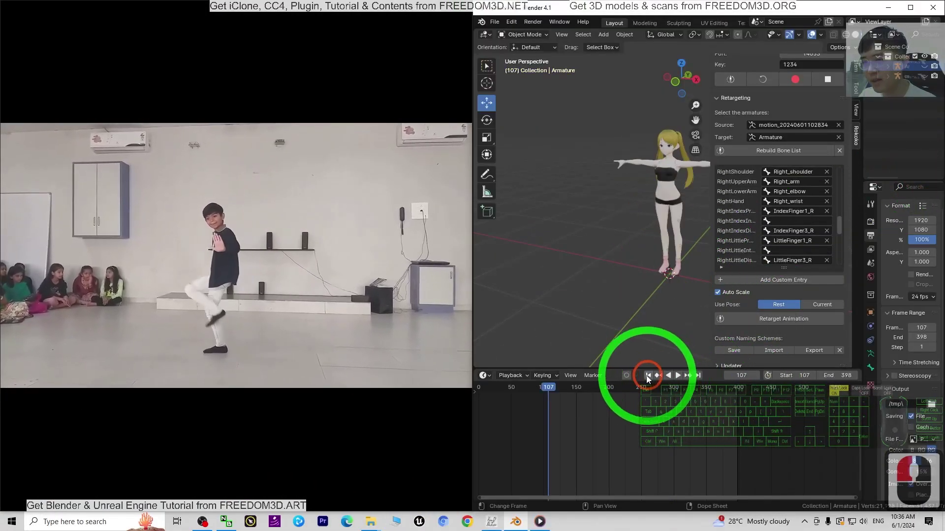
pyautogui.click(302, 359)
pyautogui.click(236, 491)
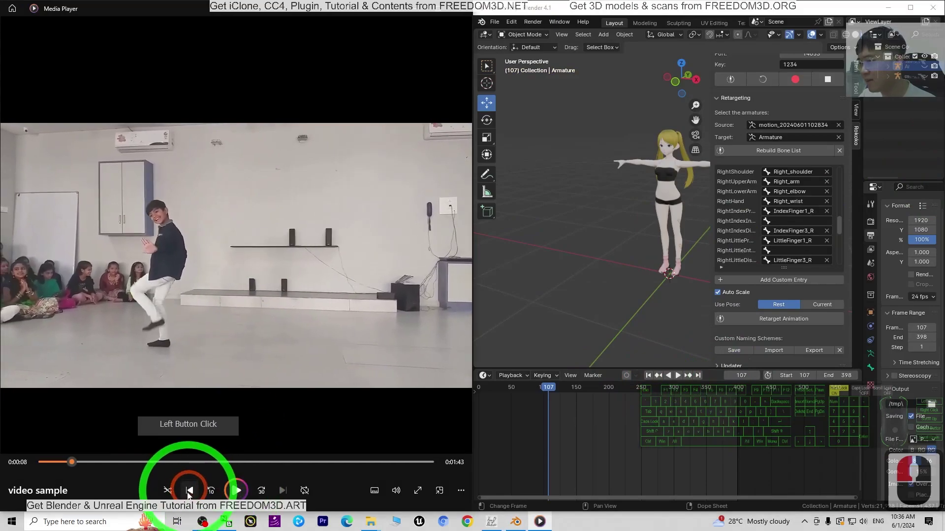
pyautogui.click(601, 389)
pyautogui.click(678, 376)
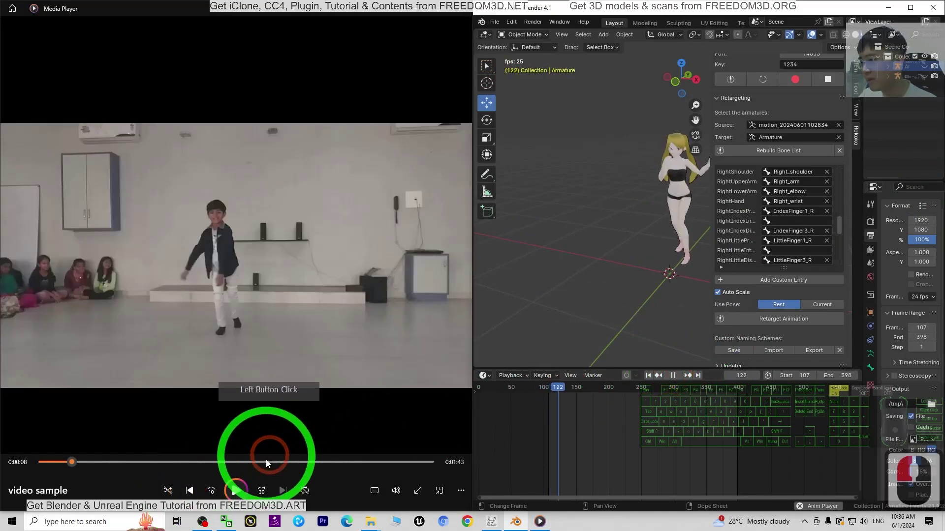
pyautogui.click(237, 490)
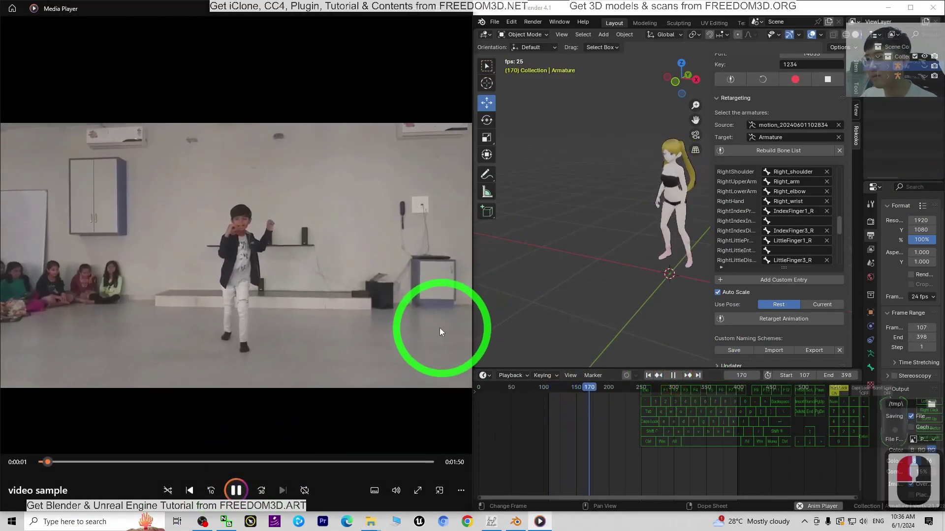
pyautogui.click(675, 375)
# - Set the animation's start frame to 91 and move the playhead back to it
pyautogui.click(648, 375)
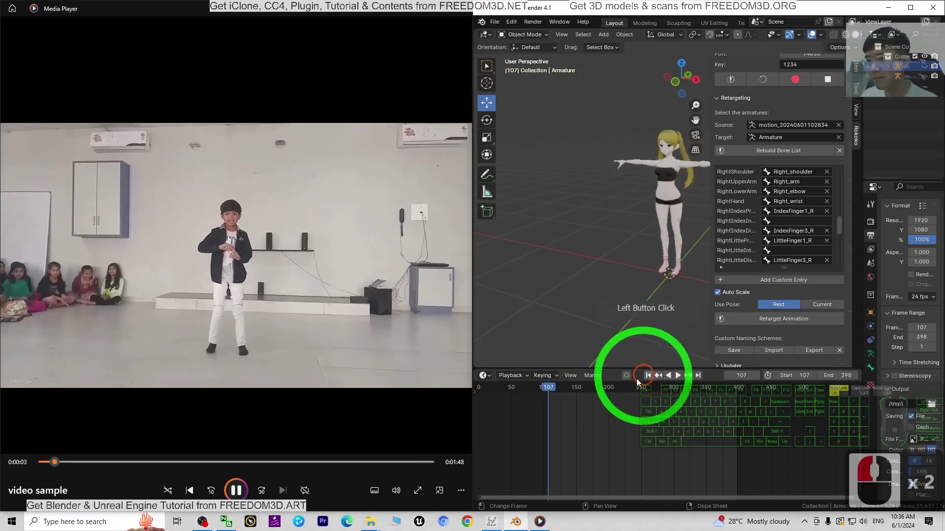
pyautogui.moveTo(797, 376); pyautogui.dragTo(778, 376)
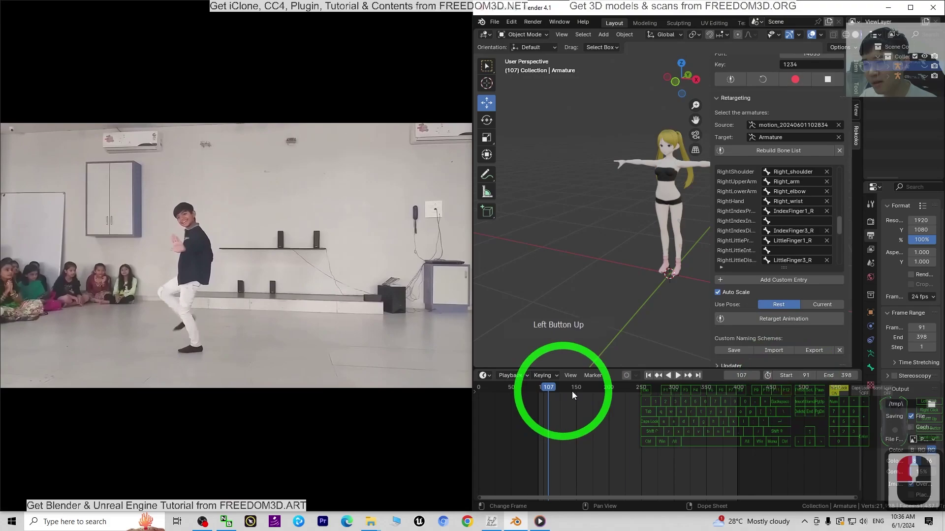
pyautogui.click(648, 375)
# - Rewind the dance video and replay it alongside the animation, comparing the character's motion from the front, and stop the animation
pyautogui.click(223, 485)
pyautogui.click(223, 485)
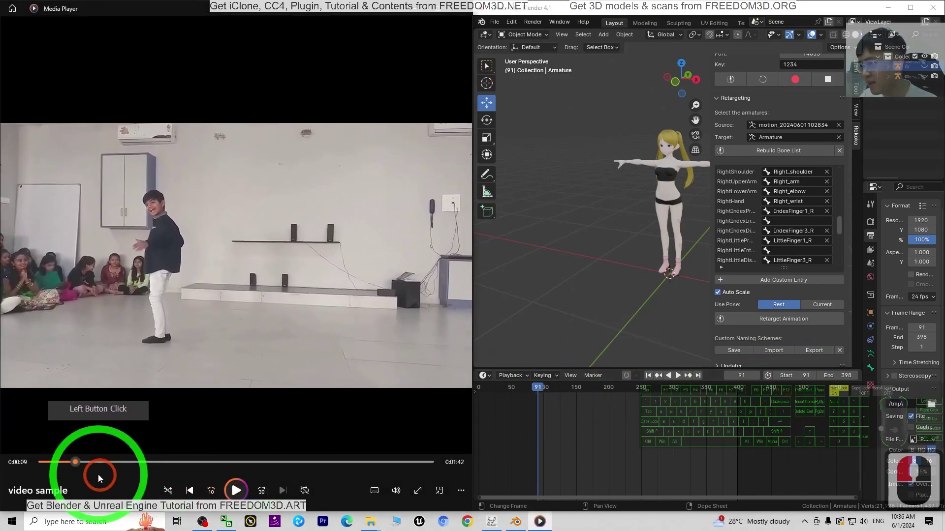
pyautogui.click(47, 462)
pyautogui.click(678, 376)
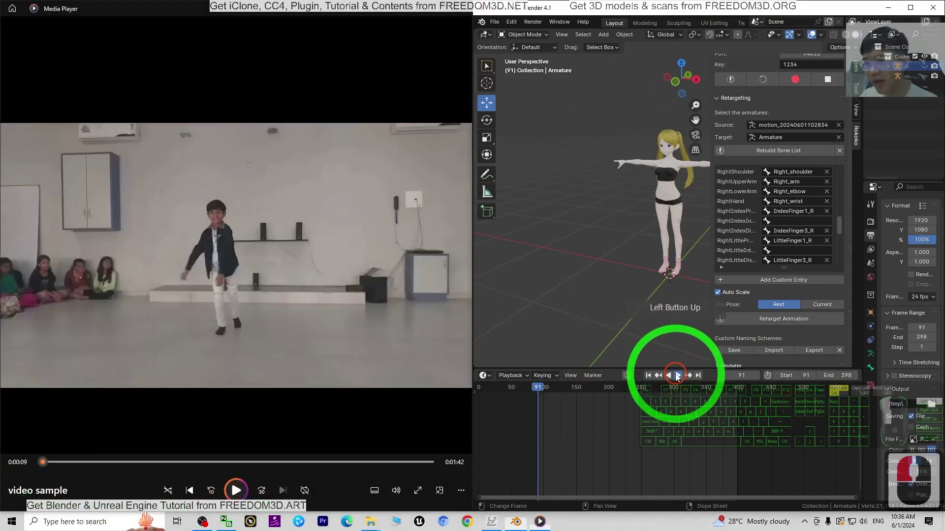
pyautogui.click(237, 490)
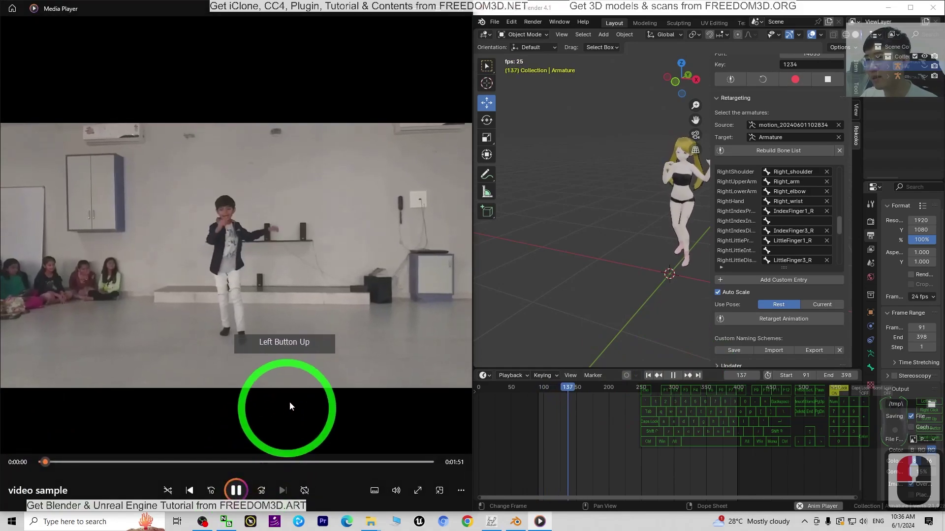
pyautogui.moveTo(652, 210); pyautogui.dragTo(548, 220, button='middle')
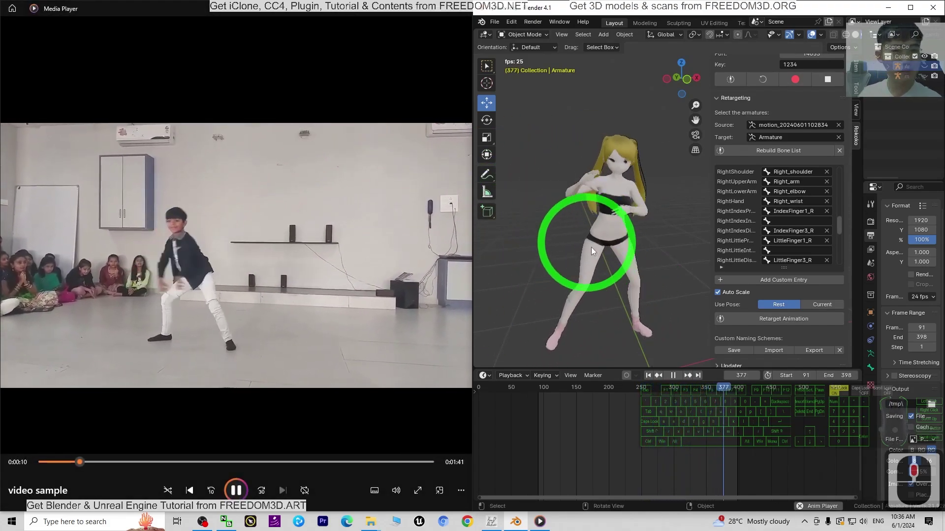
pyautogui.click(673, 375)
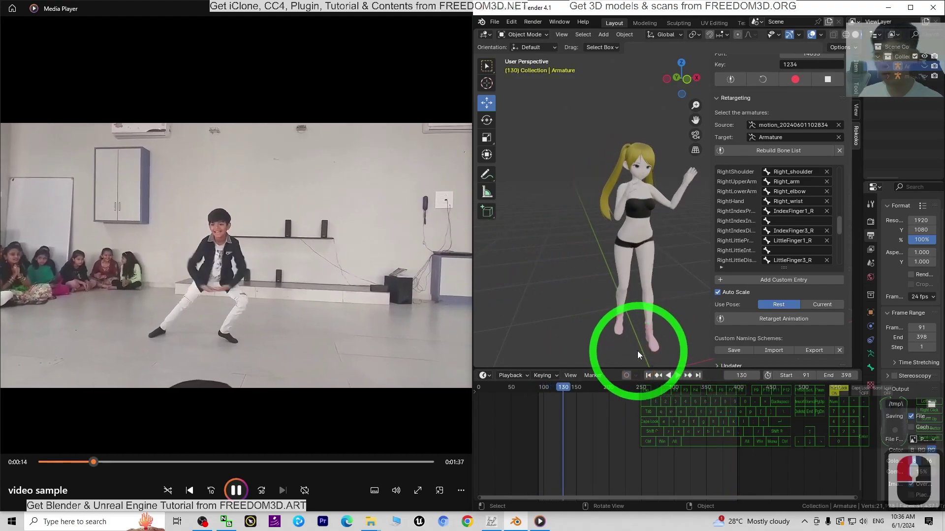
# - Close the video player and maximize the Blender window
pyautogui.click(465, 8)
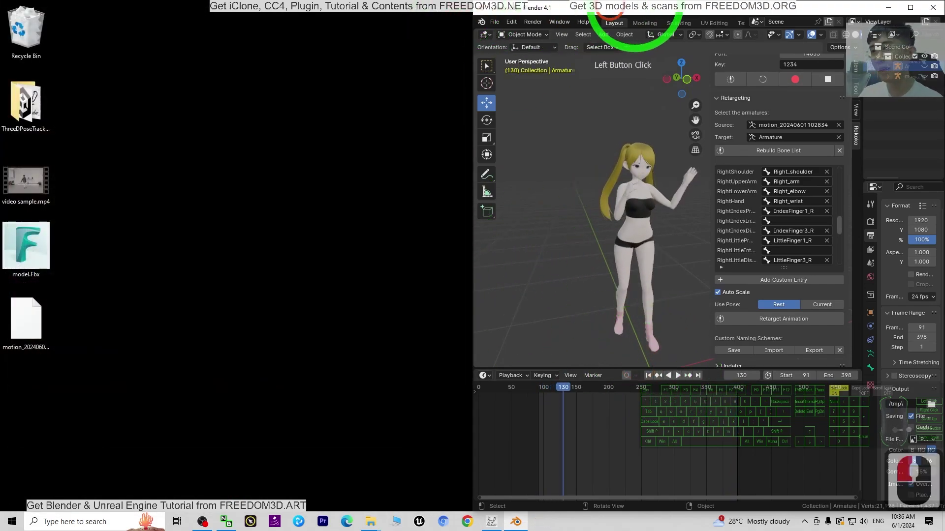
pyautogui.doubleClick(669, 14)
# - Shrink the timeline to enlarge the 3D viewport, and examine the character's retargeted pose up close and at full length
pyautogui.scroll(-3, 391, 234)
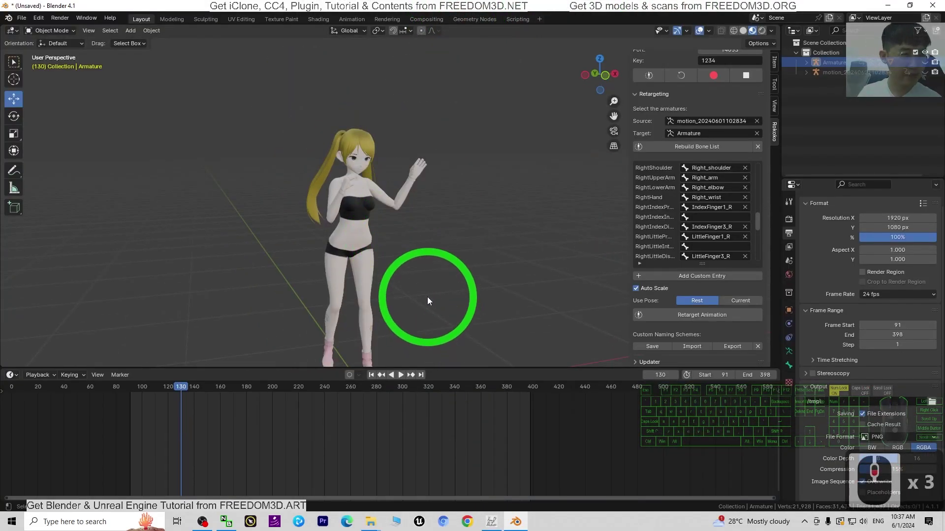
pyautogui.scroll(2, 364, 222)
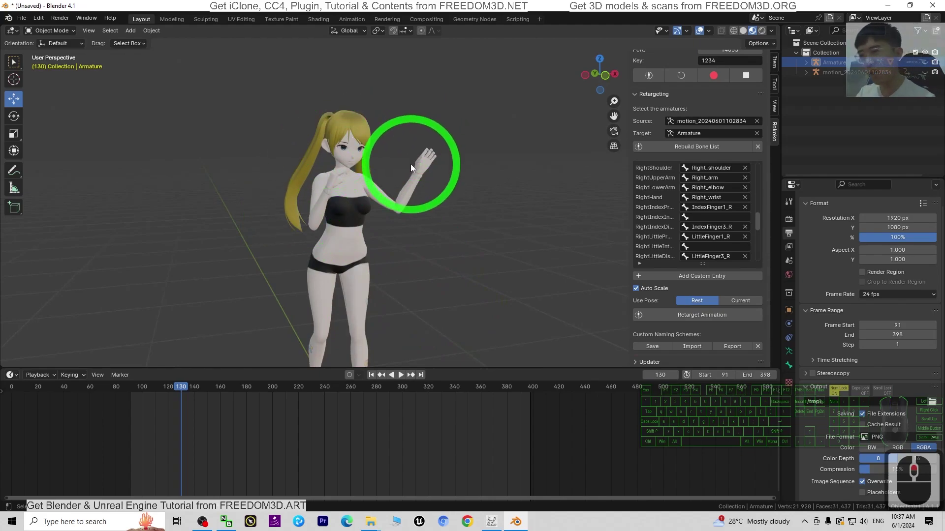
pyautogui.moveTo(542, 292); pyautogui.dragTo(367, 241, button='middle')
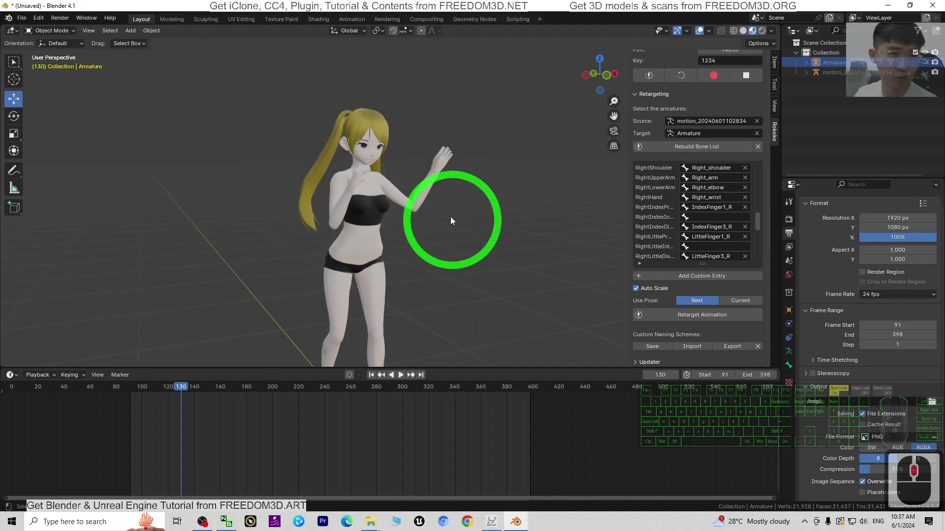
pyautogui.scroll(2, 456, 237)
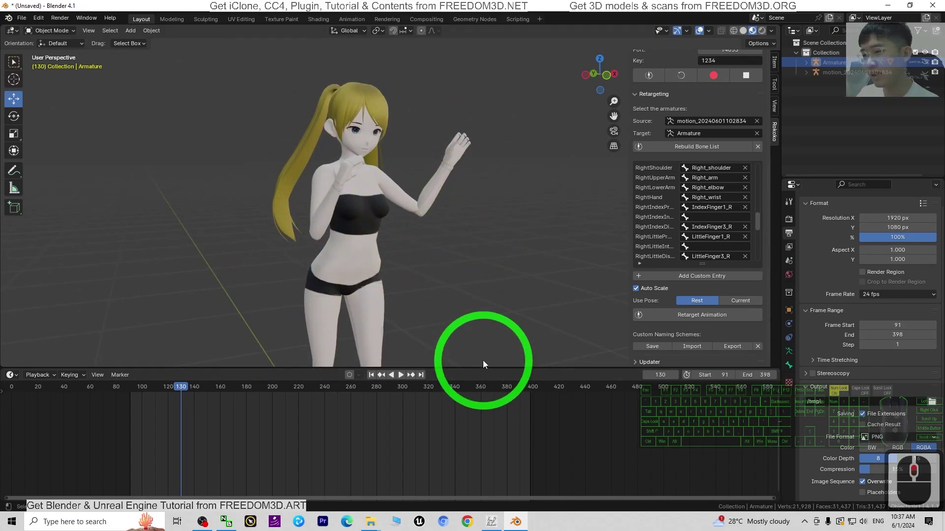
pyautogui.moveTo(487, 369); pyautogui.dragTo(433, 450)
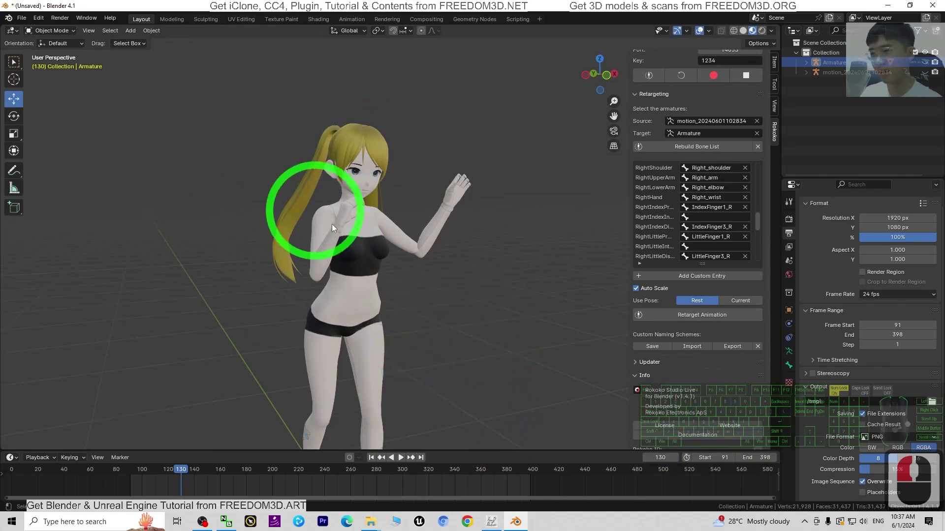
pyautogui.scroll(-2, 507, 295)
pyautogui.scroll(1, 532, 291)
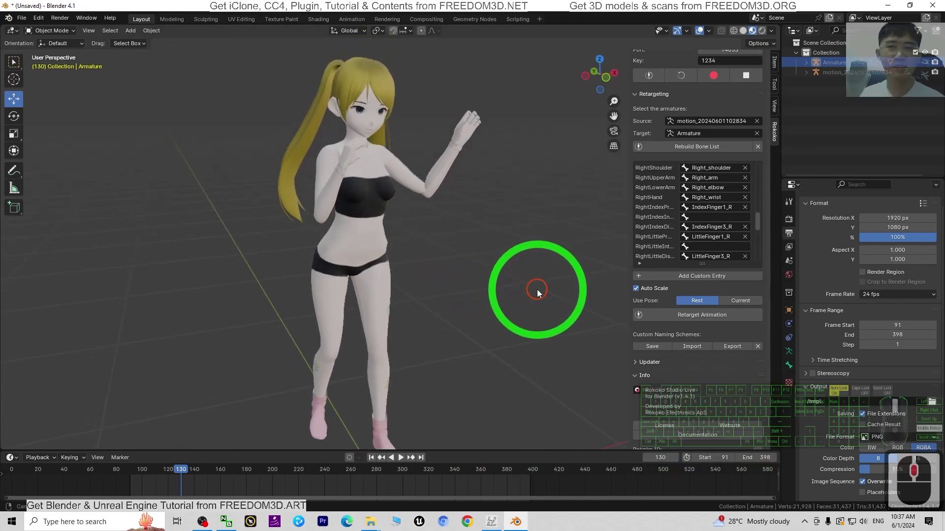
pyautogui.scroll(2, 495, 262)
pyautogui.scroll(-2, 491, 250)
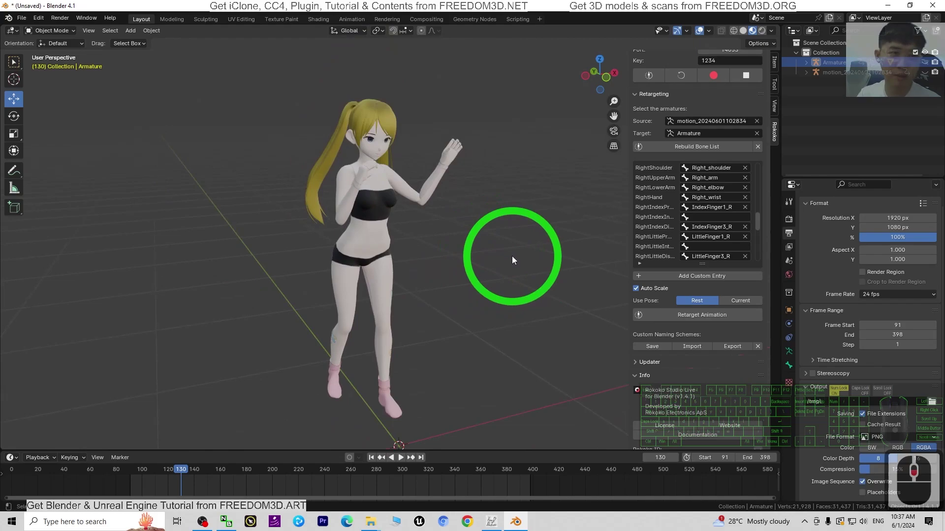